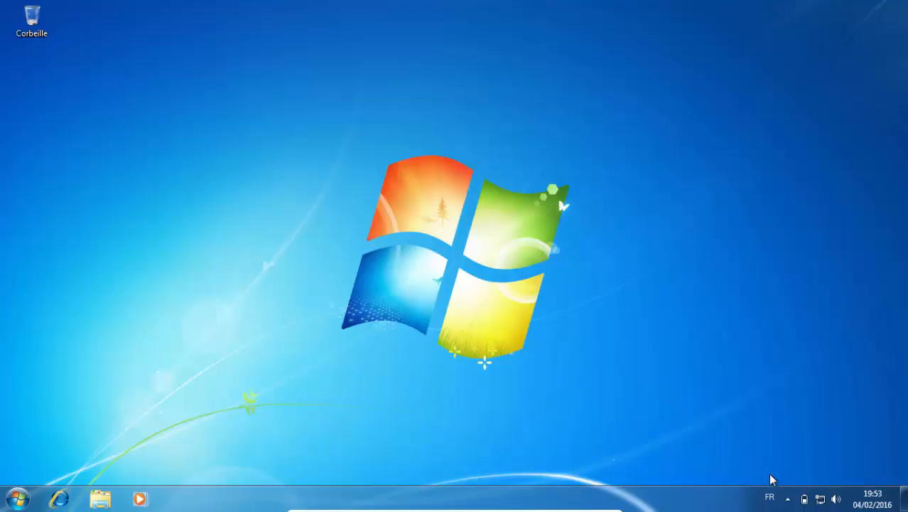
left_click(787, 498)
left_click(786, 498)
left_click(69, 507)
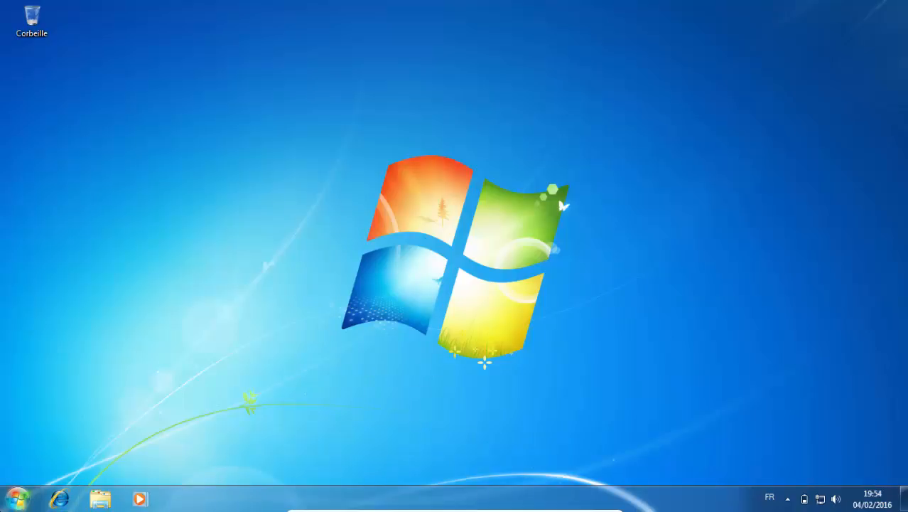
Open Internet Explorer and maximize its window.
left_click(17, 499)
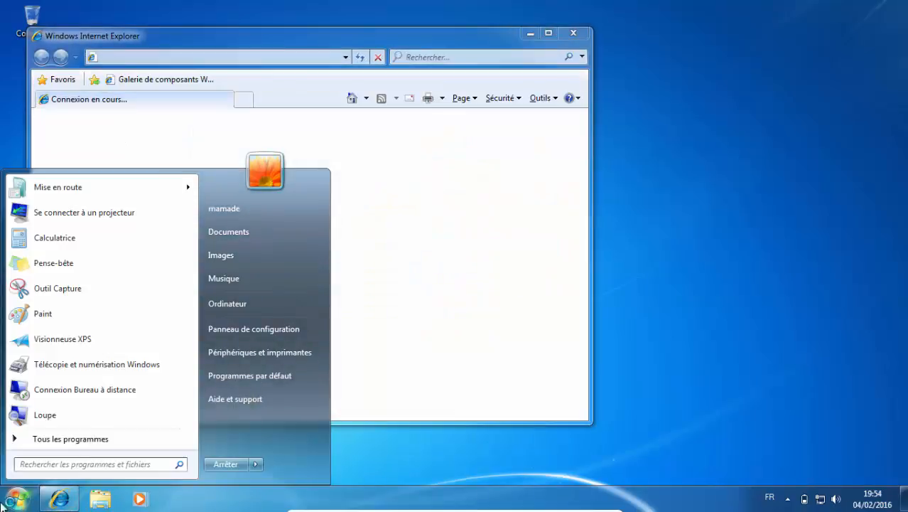
left_click(3, 502)
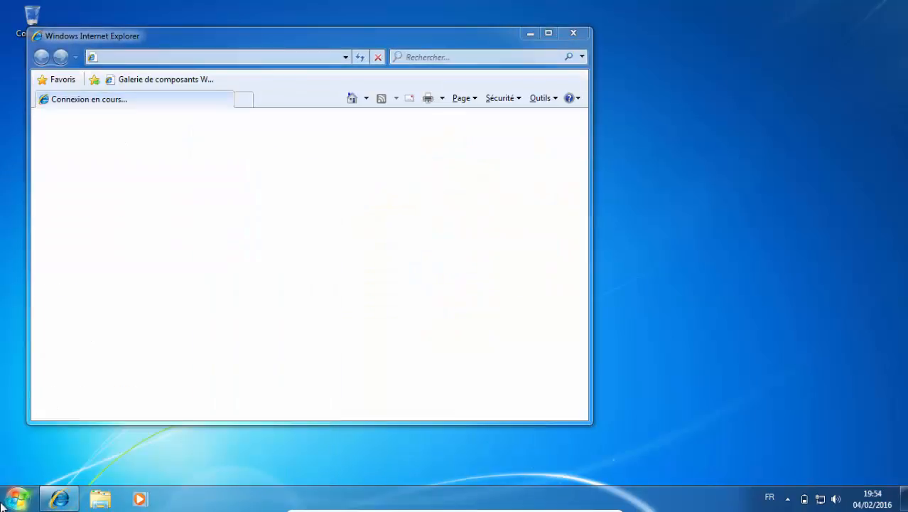
left_click(549, 34)
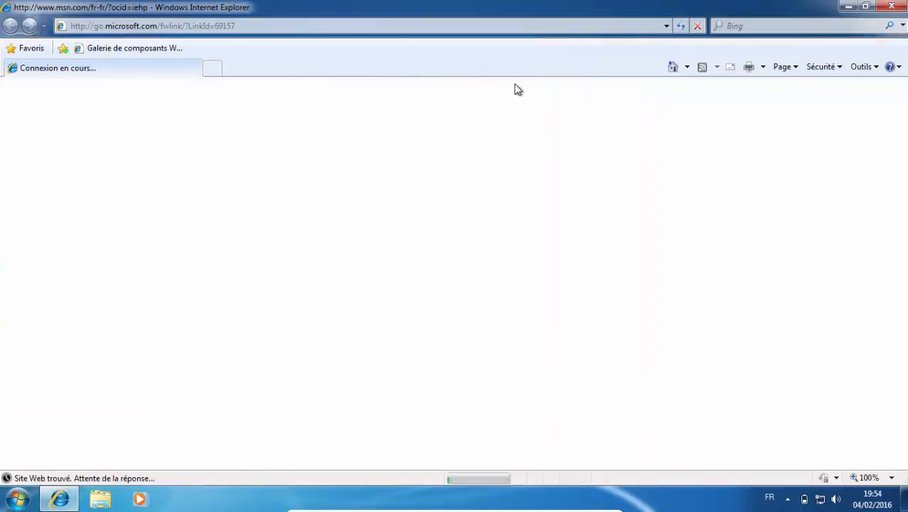
Open a blank browser tab, dismiss the Internet Explorer 8 setup dialog and close the other tabs.
left_click(211, 70)
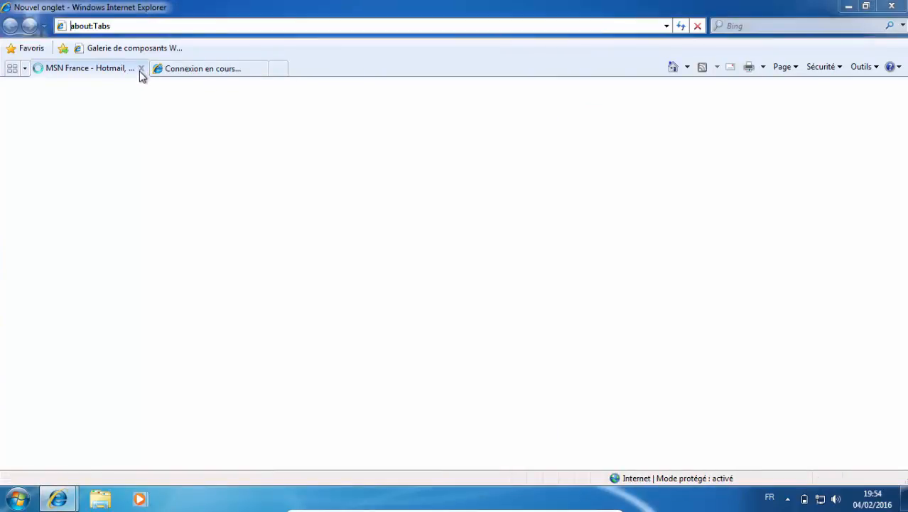
left_click(648, 137)
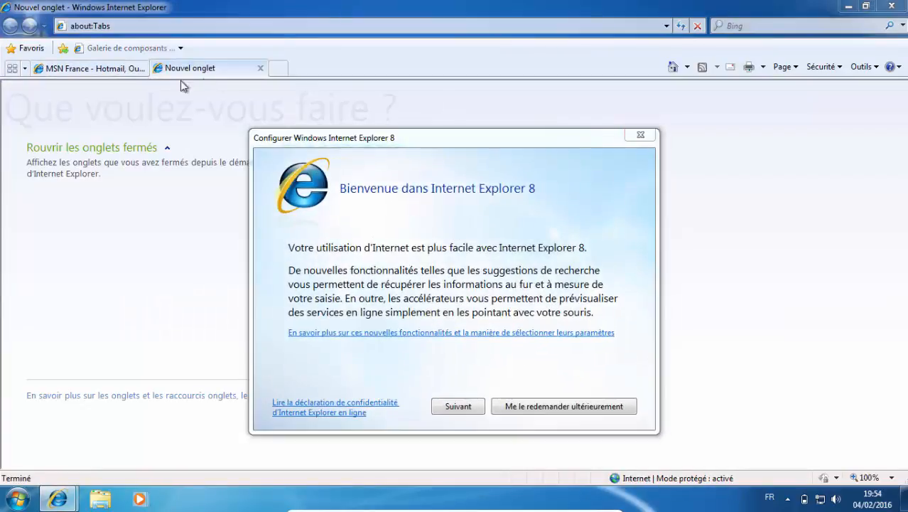
left_click(107, 69)
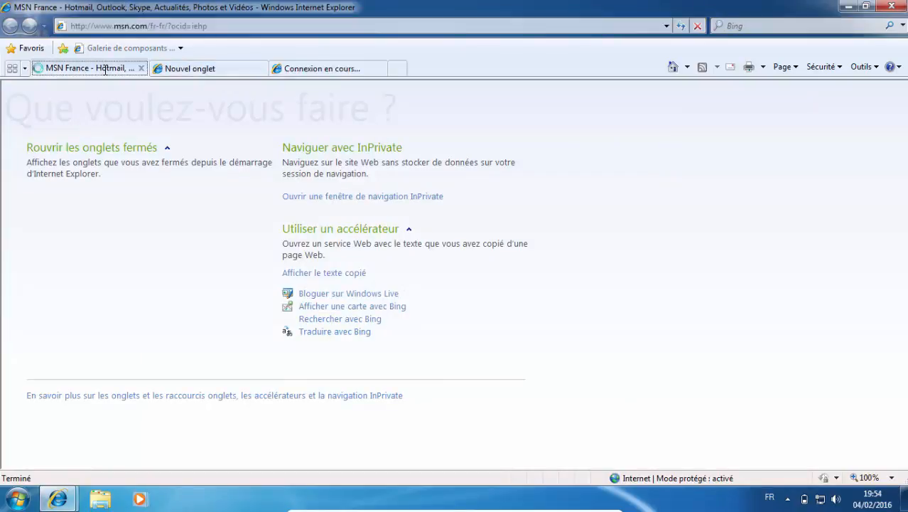
left_click(380, 69)
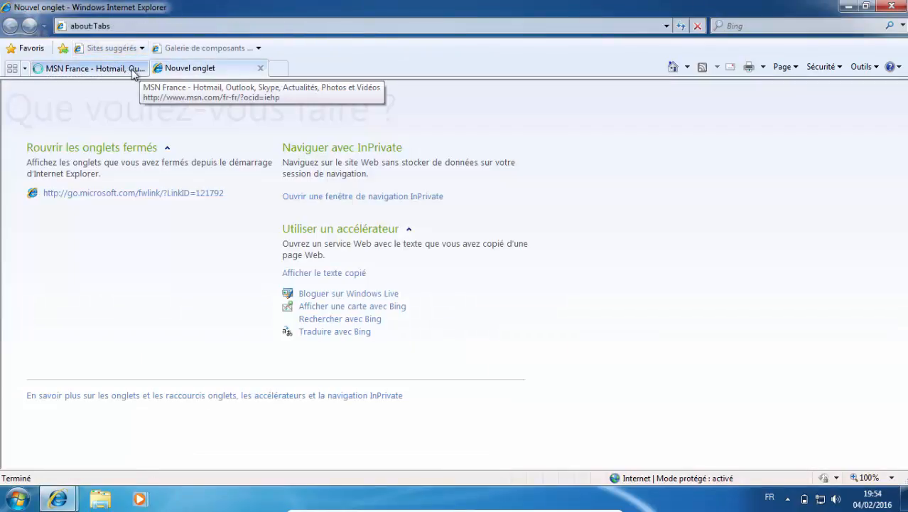
left_click(131, 72)
left_click(141, 68)
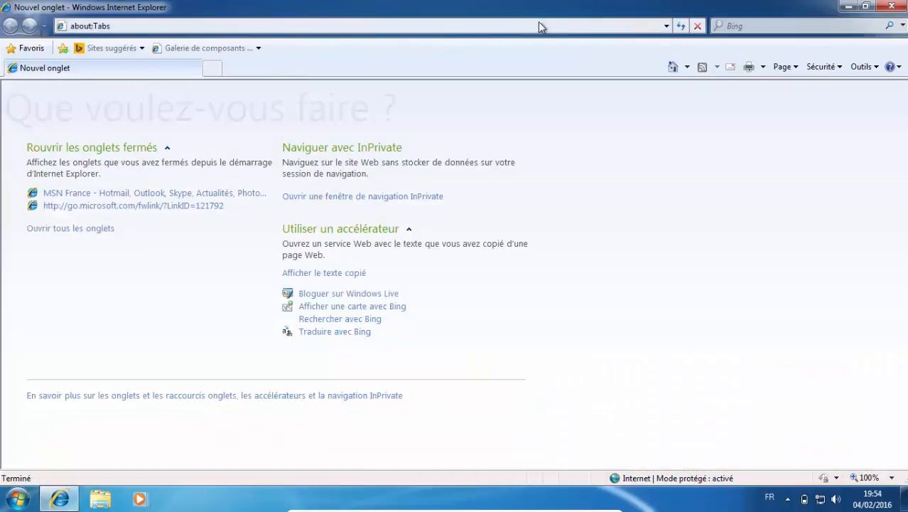
Load the Google France home page and search for "mozilla".
left_click(666, 27)
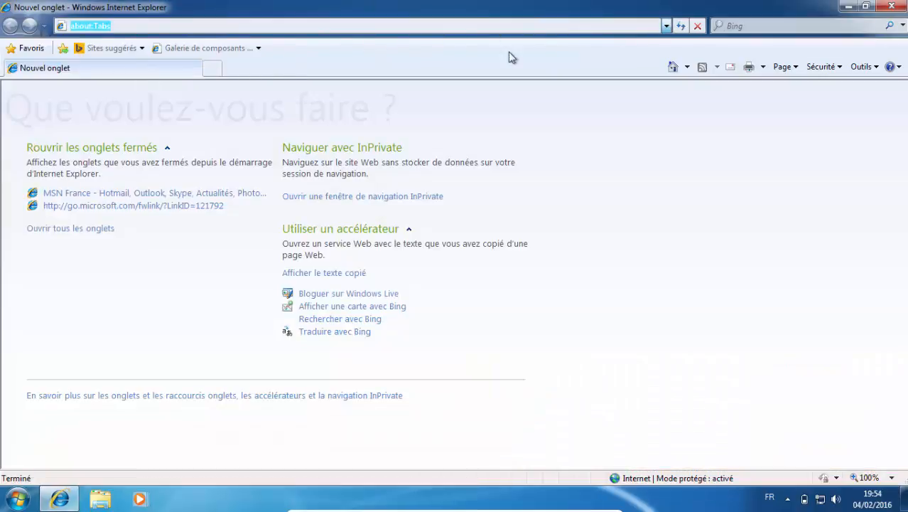
key("BackSpace")
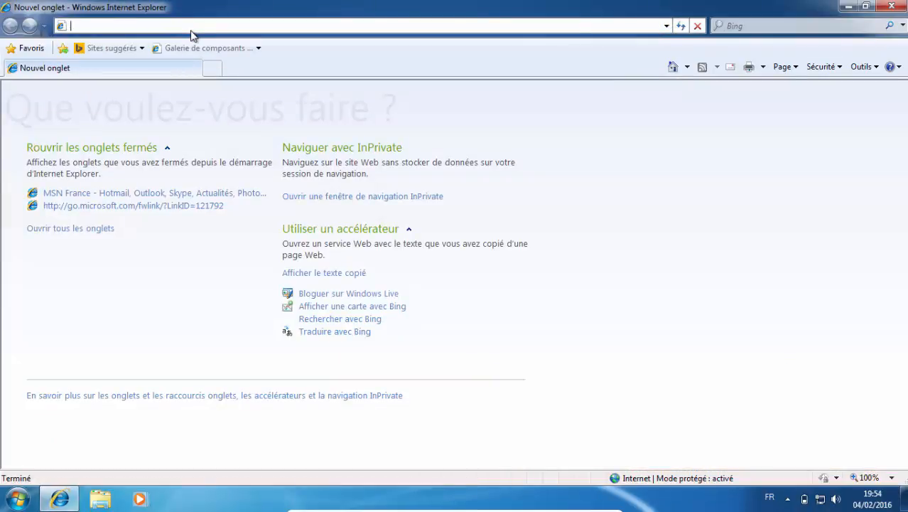
type("www.")
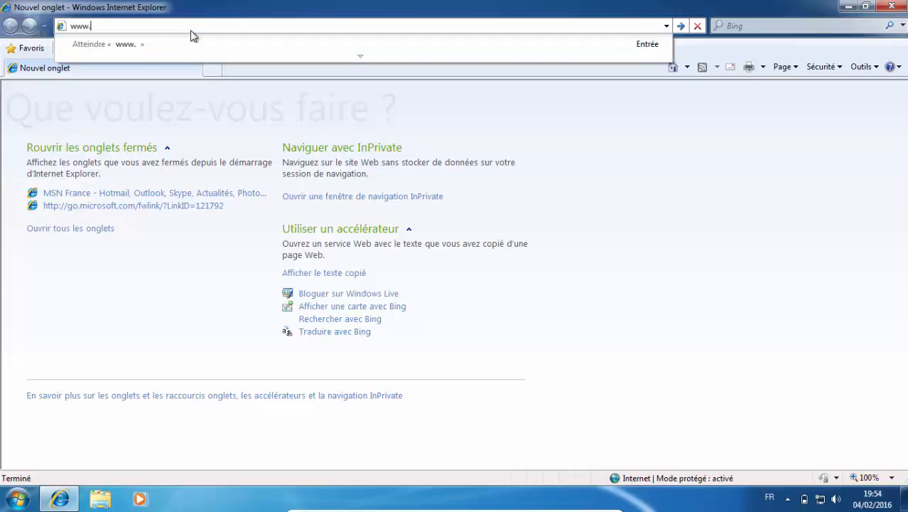
type("google.fr")
key("Return")
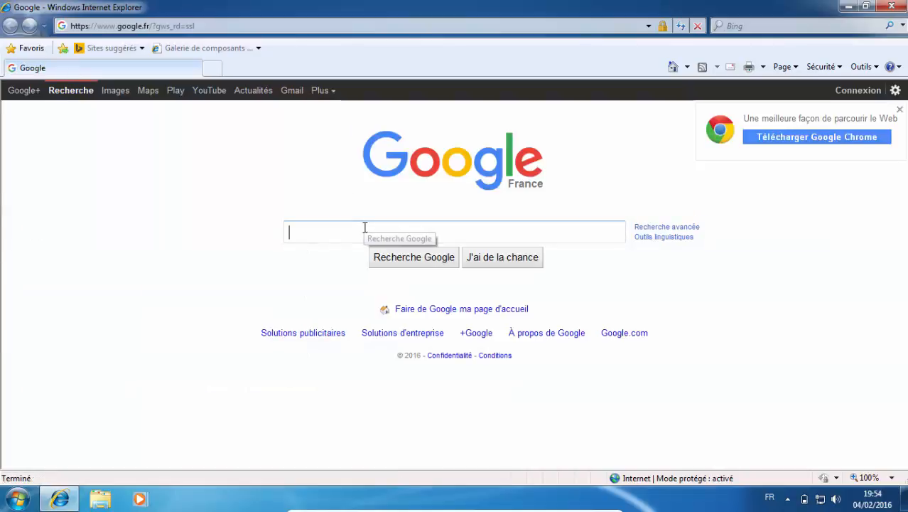
type("mozilla")
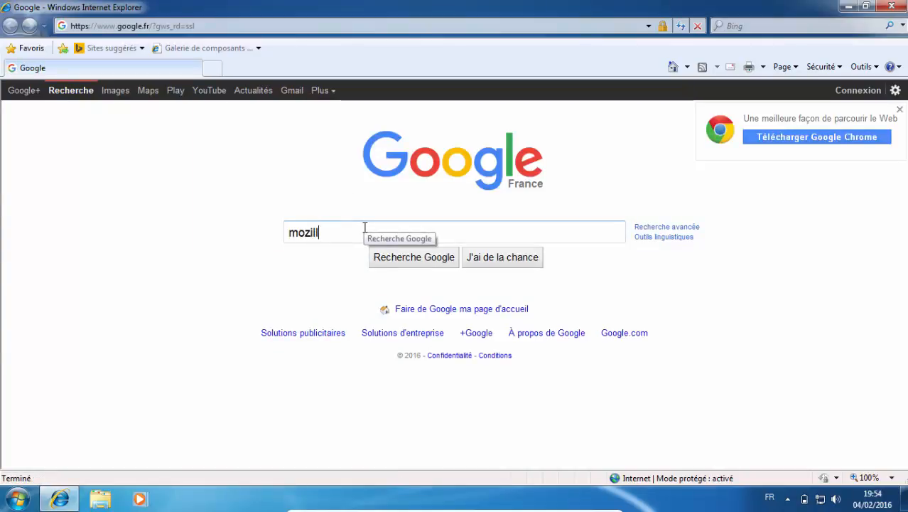
key("Return")
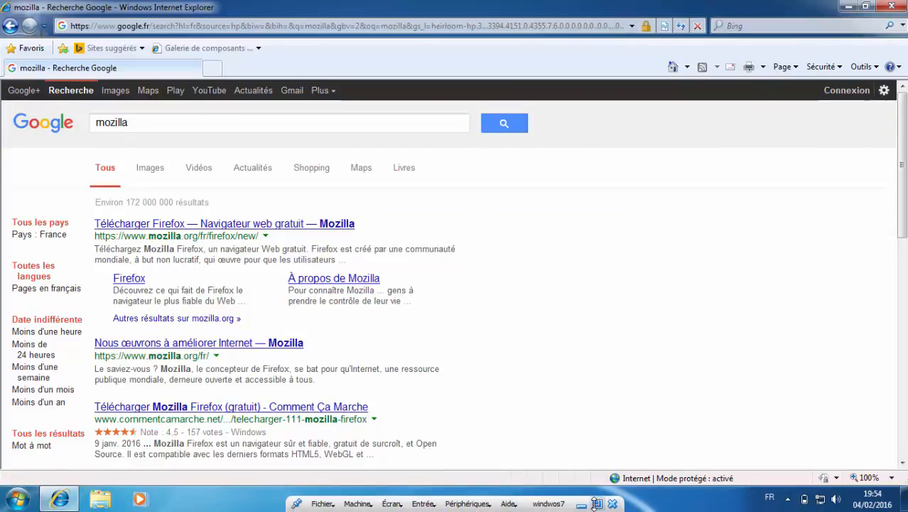
Take the virtual machine out of full-screen mode and pause the screen recorder.
left_click(597, 503)
left_click(341, 500)
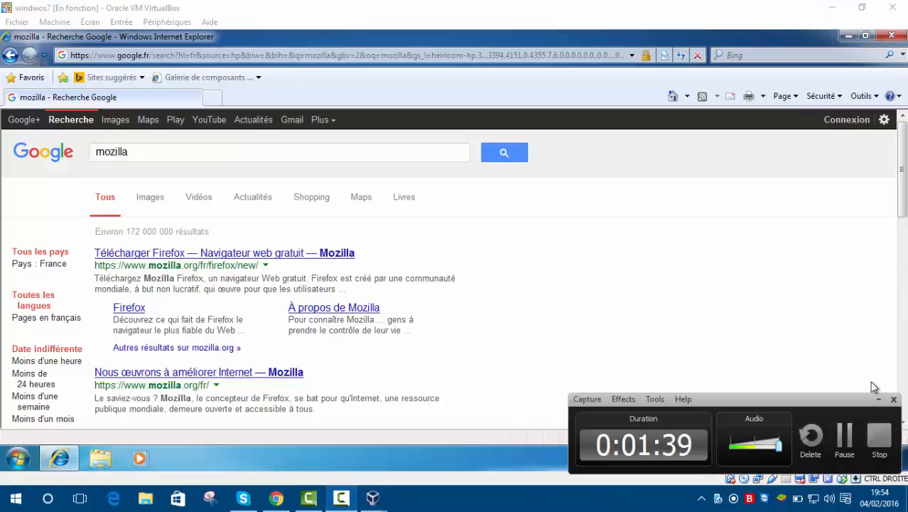
left_click(844, 435)
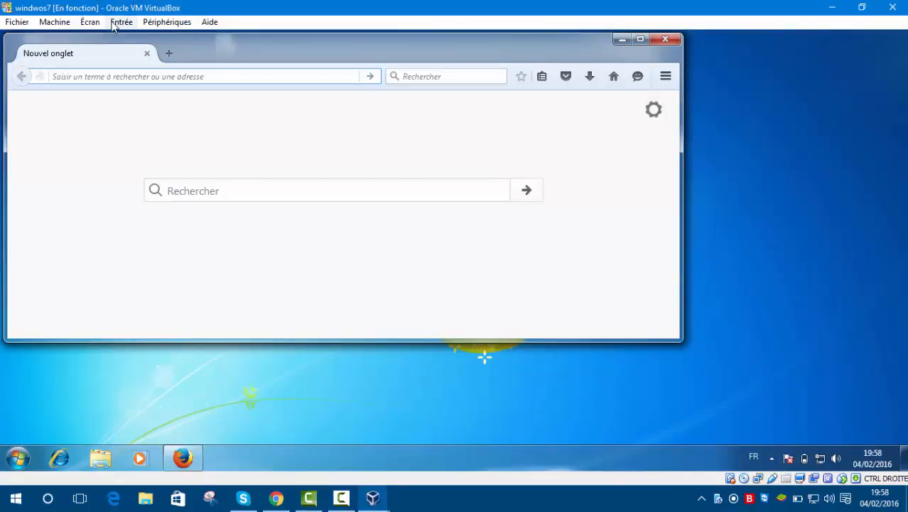
Switch the virtual machine to full-screen mode and maximize the Firefox window.
left_click(91, 22)
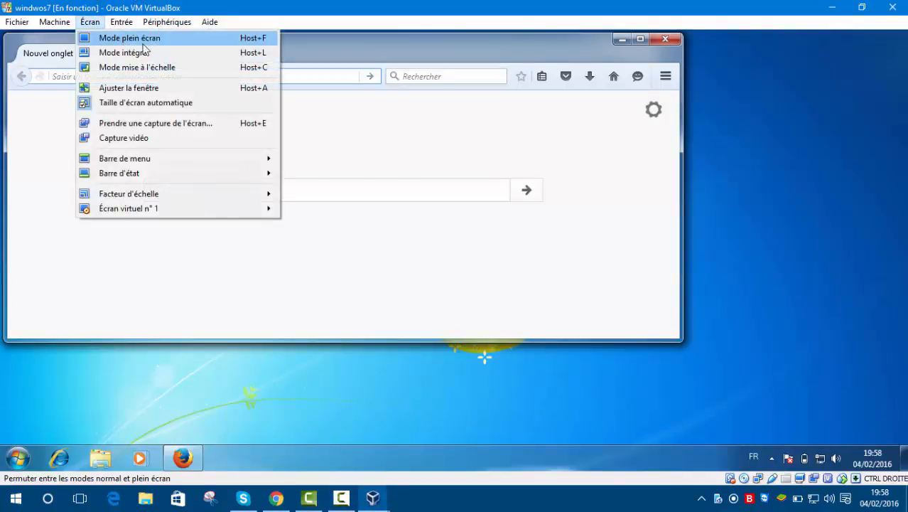
left_click(117, 38)
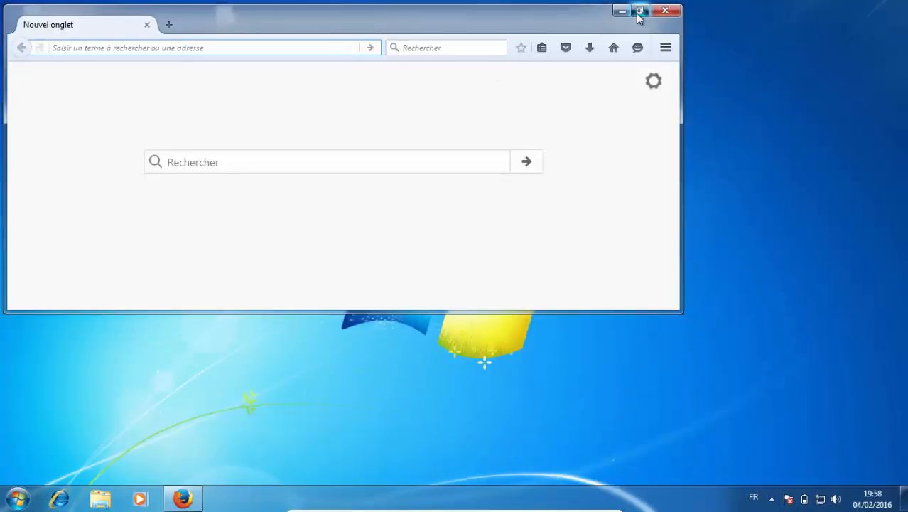
left_click(640, 11)
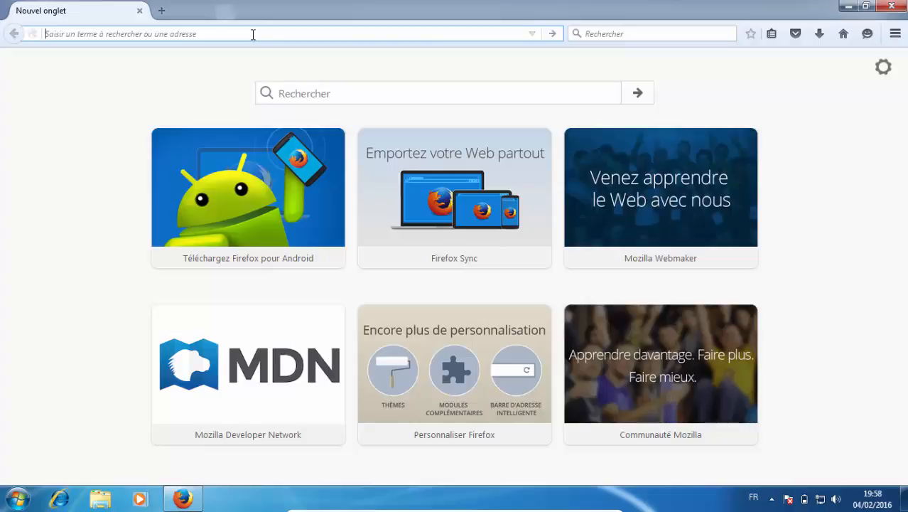
type("www")
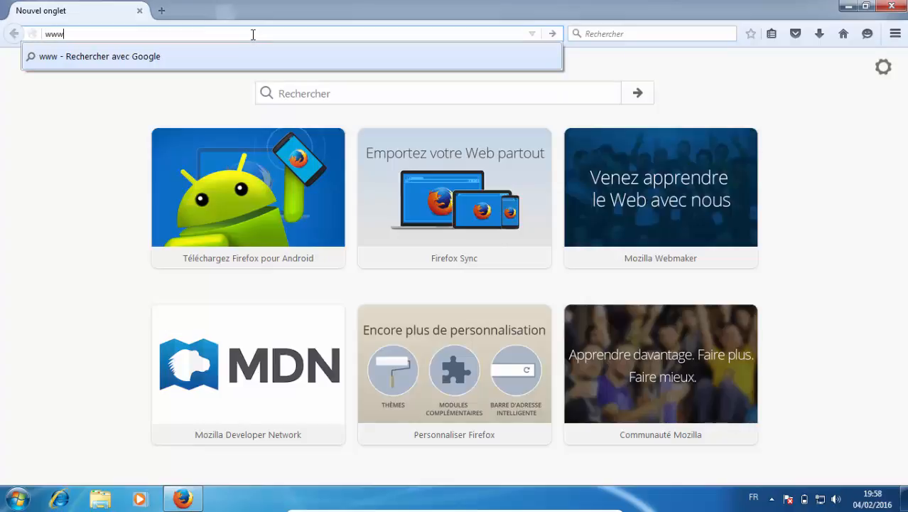
type(".te")
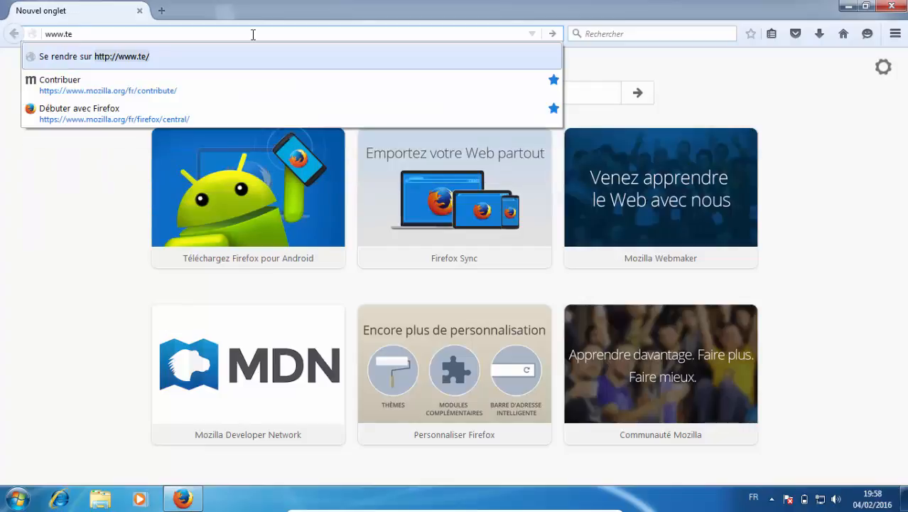
type("am")
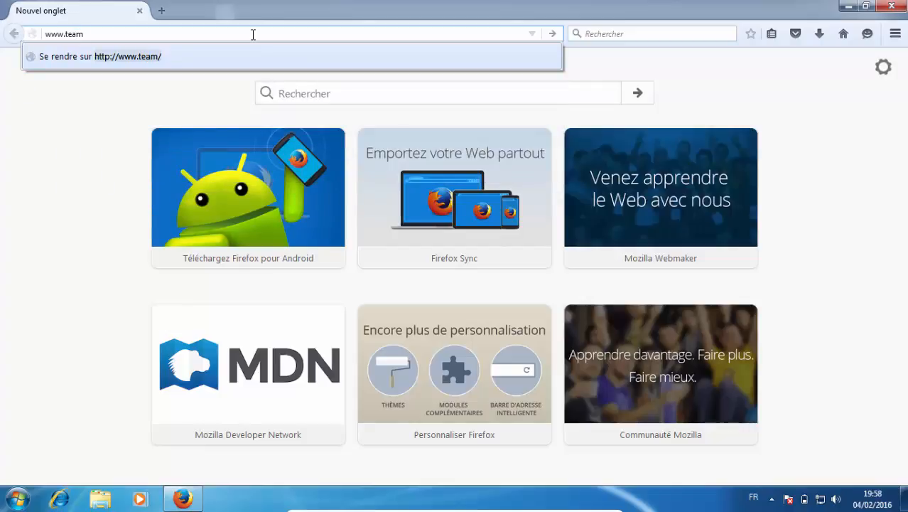
type("n")
key("BackSpace")
key("BackSpace")
key("BackSpace")
key("BackSpace")
key("BackSpace")
type("google")
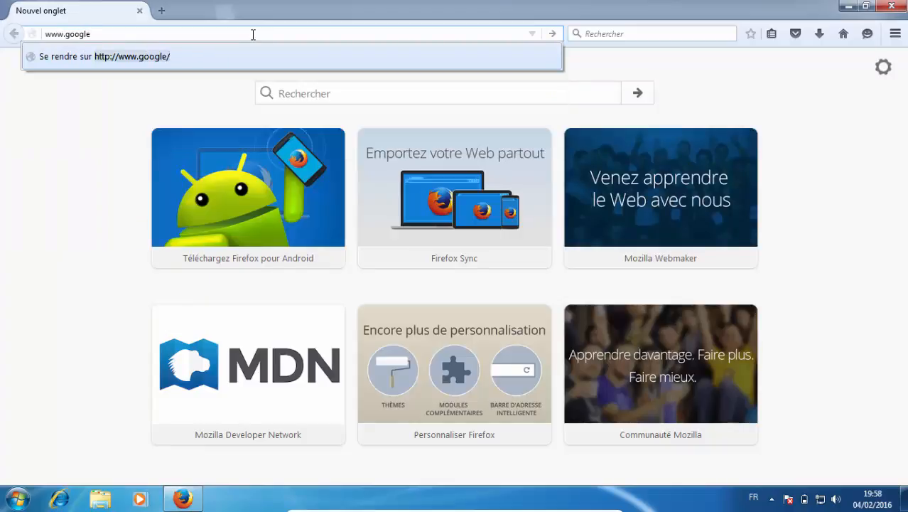
type(".fr")
key("Return")
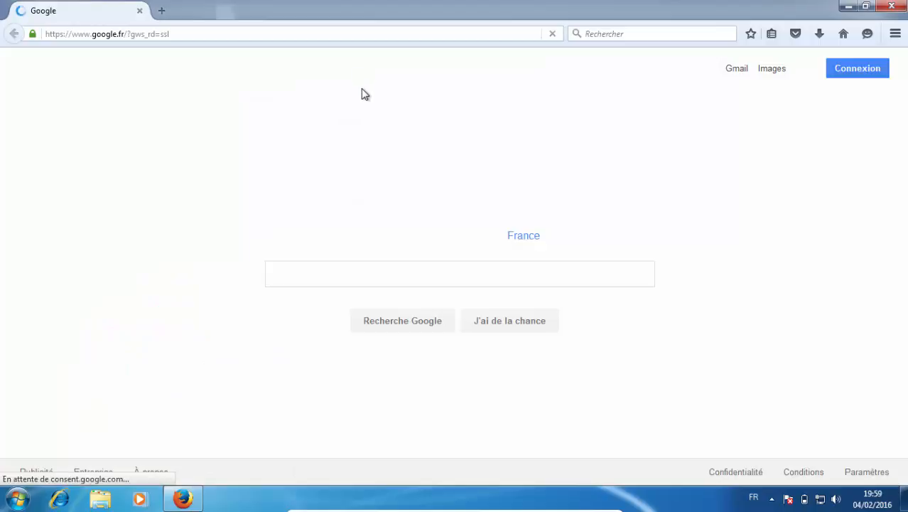
Postpone Google's privacy reminder and search for "teamviewer".
left_click(366, 271)
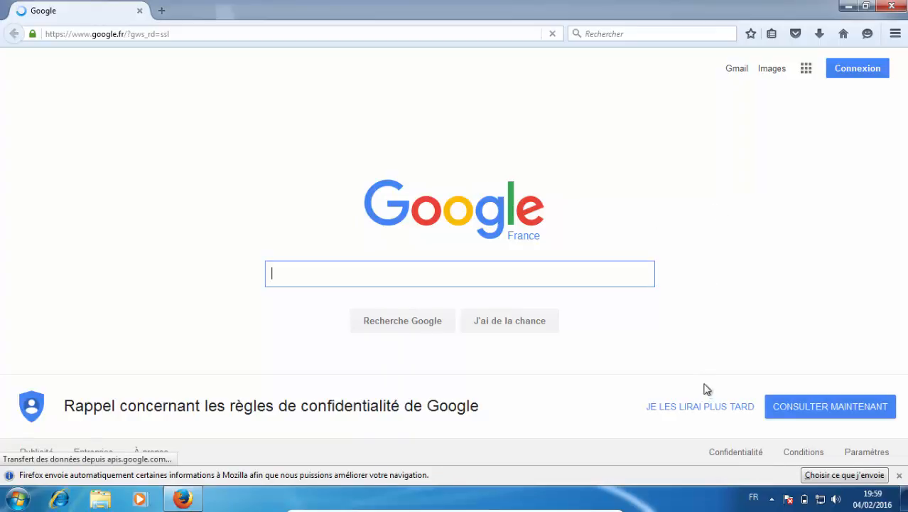
left_click(707, 409)
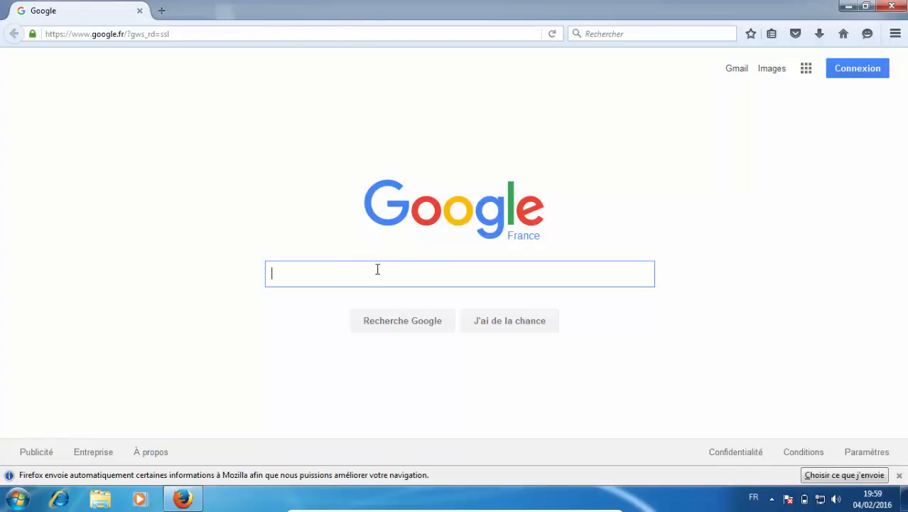
type("team")
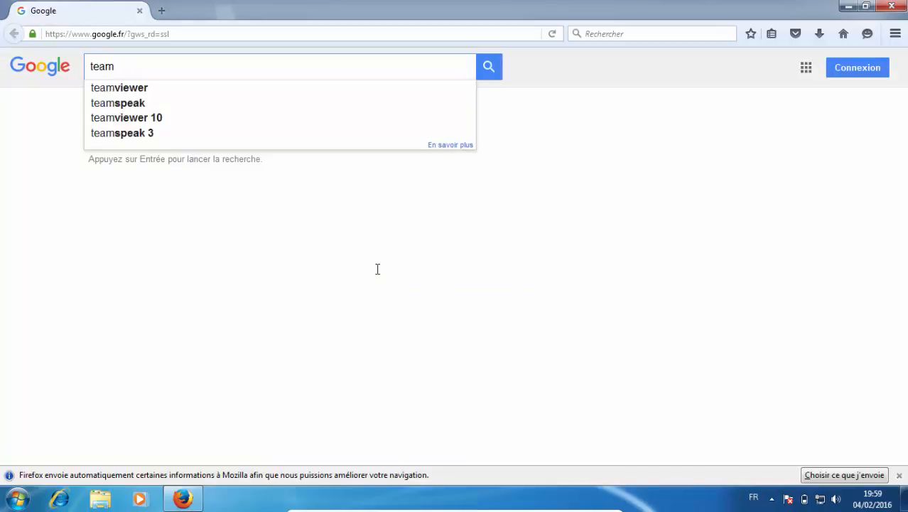
left_click(137, 88)
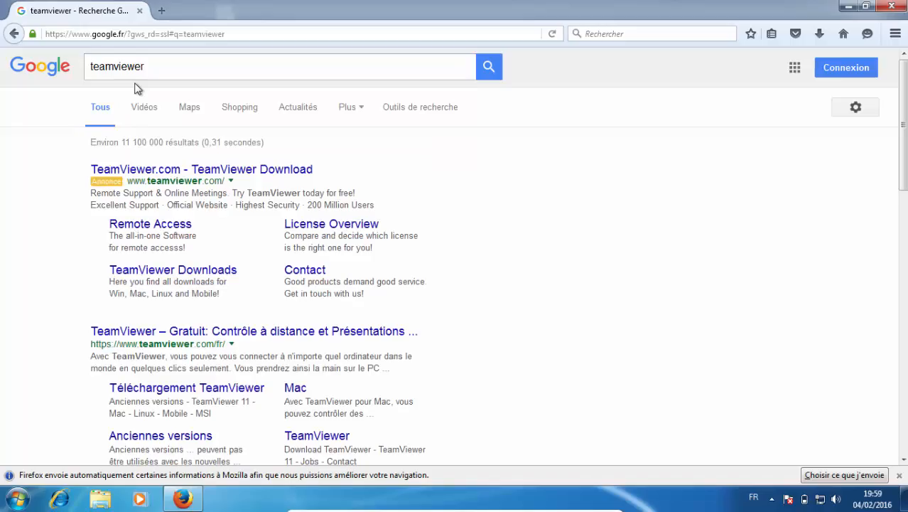
Open the French TeamViewer site from the results and save the free full version's installer, TeamViewer_Setup_fr, to the Bureau folder.
left_click(226, 332)
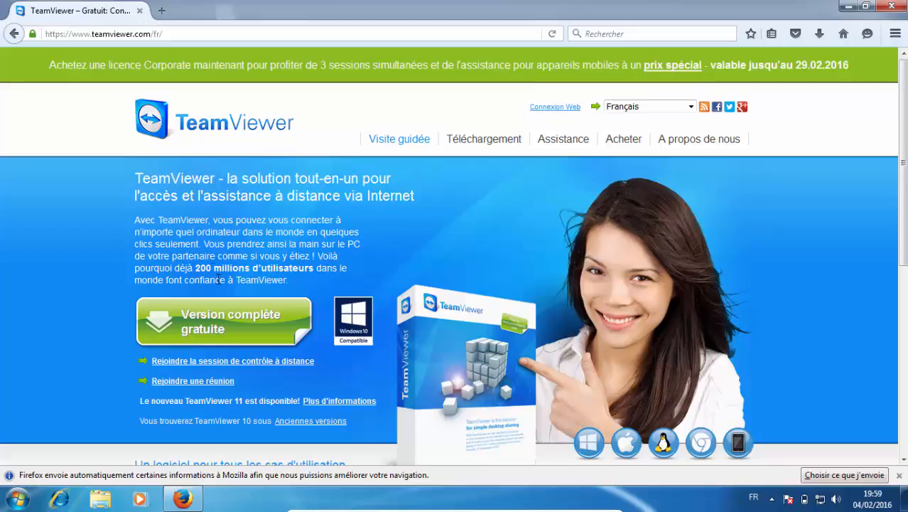
left_click(217, 314)
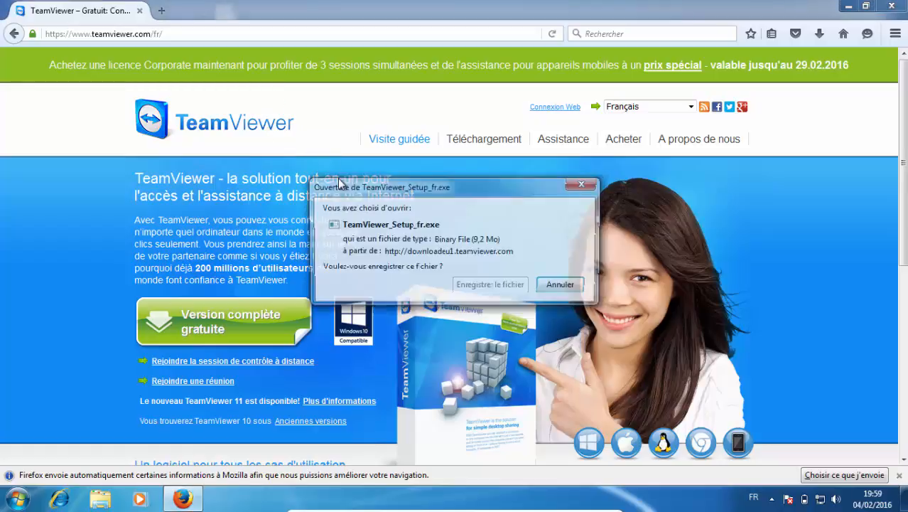
left_click(496, 285)
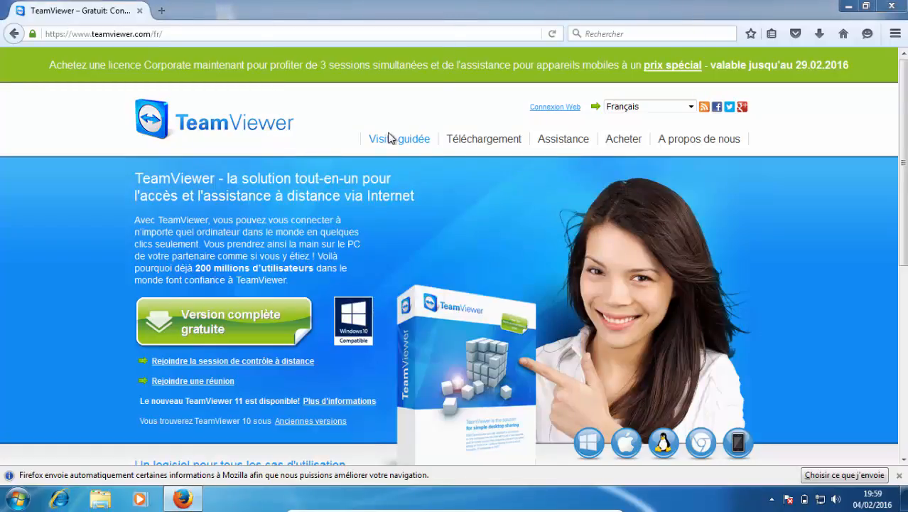
left_click(50, 91)
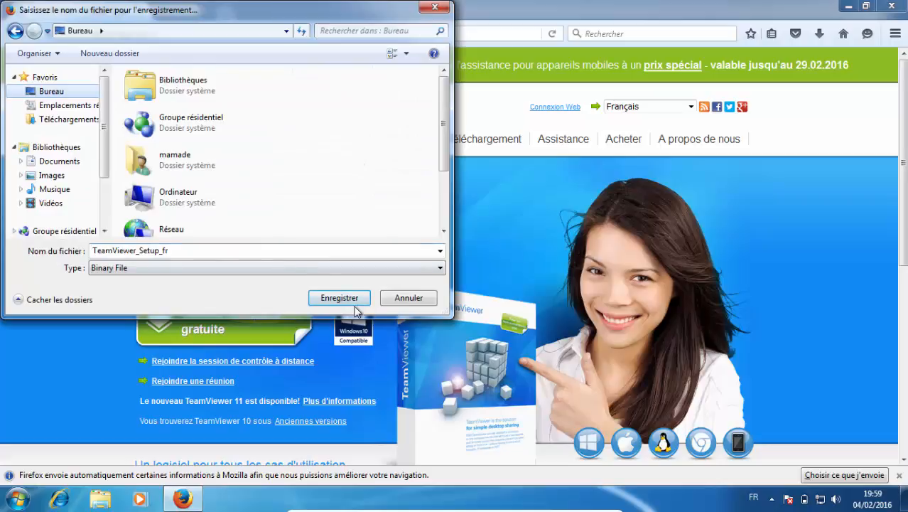
left_click(341, 298)
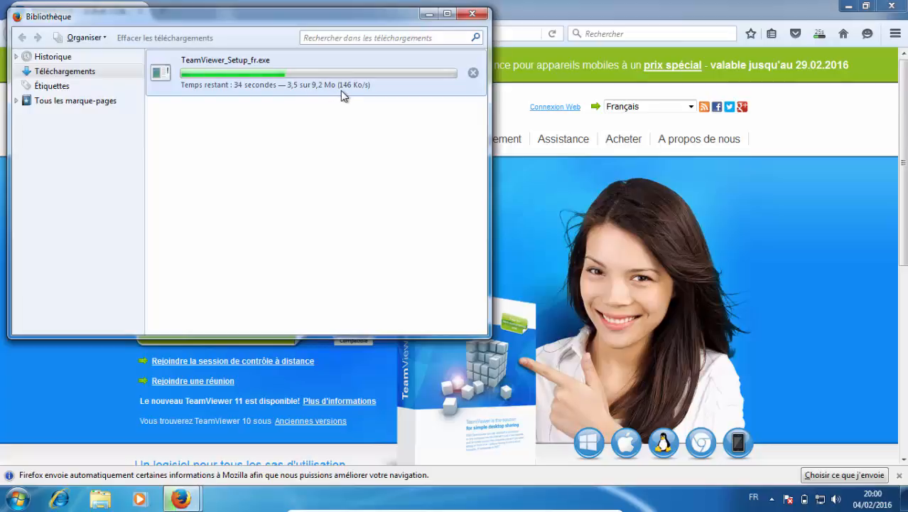
Open the Internet Options from the Réseau et Internet category of the Control Panel.
left_click(17, 497)
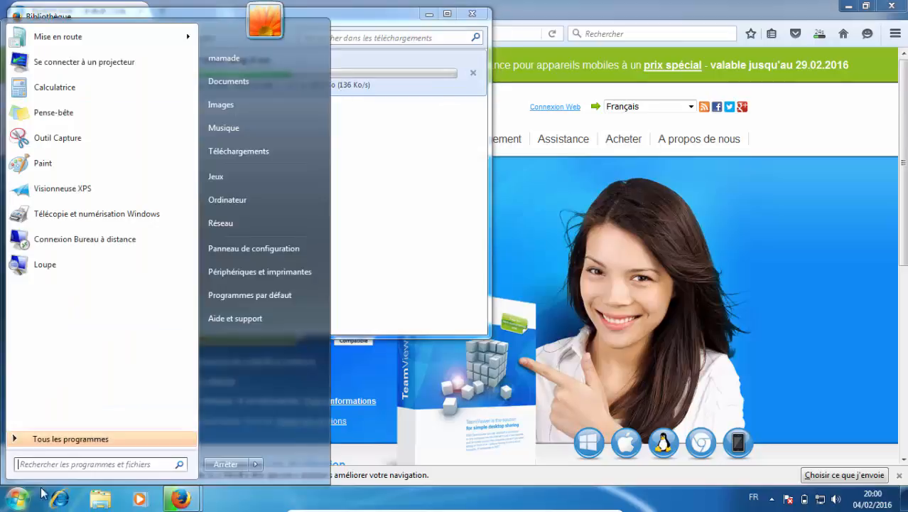
left_click(300, 245)
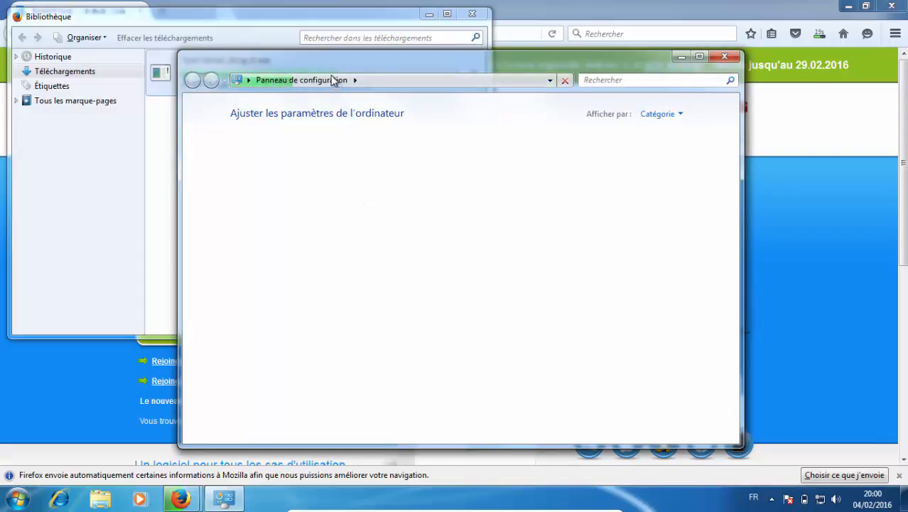
mouse_move(341, 64)
left_mouse_down()
mouse_move(455, 85)
mouse_move(498, 17)
mouse_move(492, 76)
mouse_move(433, 104)
mouse_move(392, 145)
mouse_move(376, 93)
mouse_move(406, 121)
left_mouse_up()
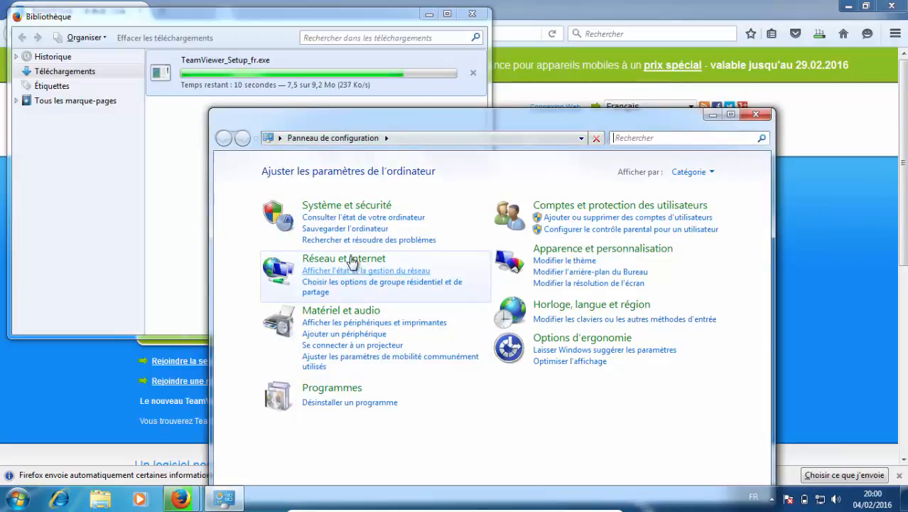
left_click(362, 302)
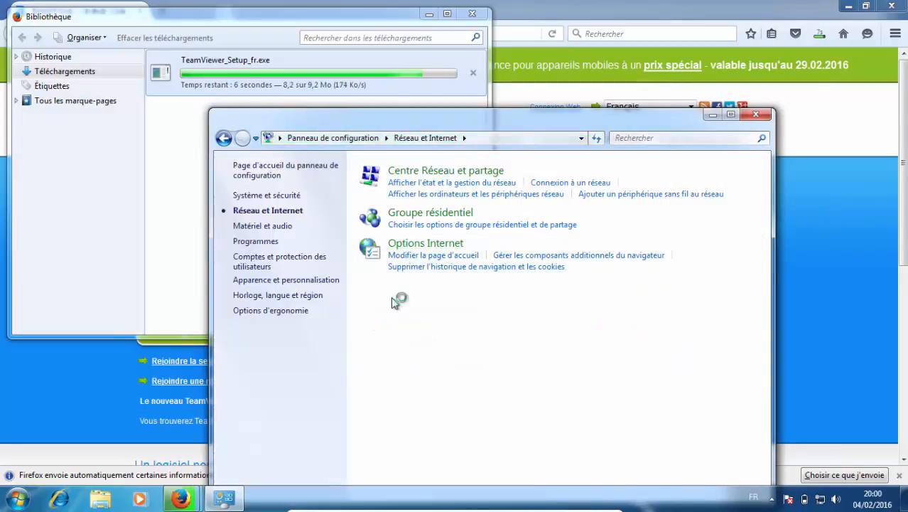
left_click(409, 255)
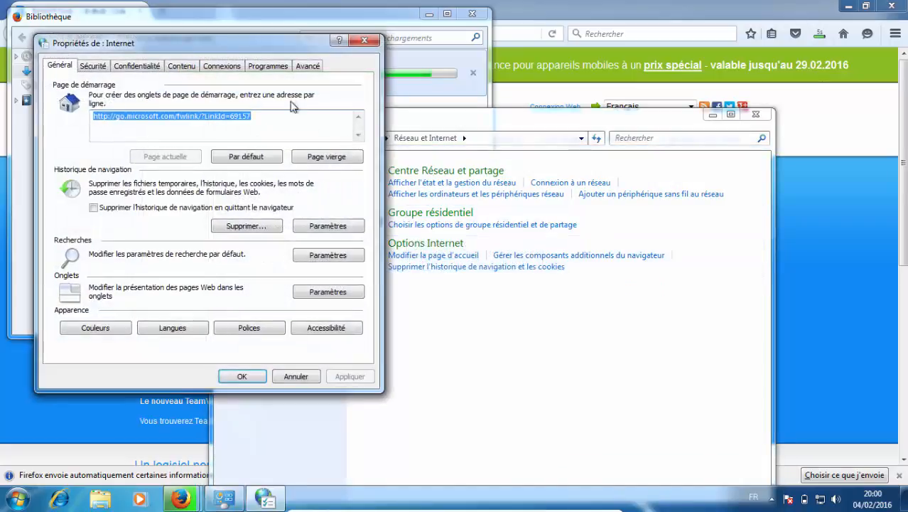
Turn off automatic detection of connection settings in the local network settings, confirm the dialogs and close the Control Panel.
left_click(224, 65)
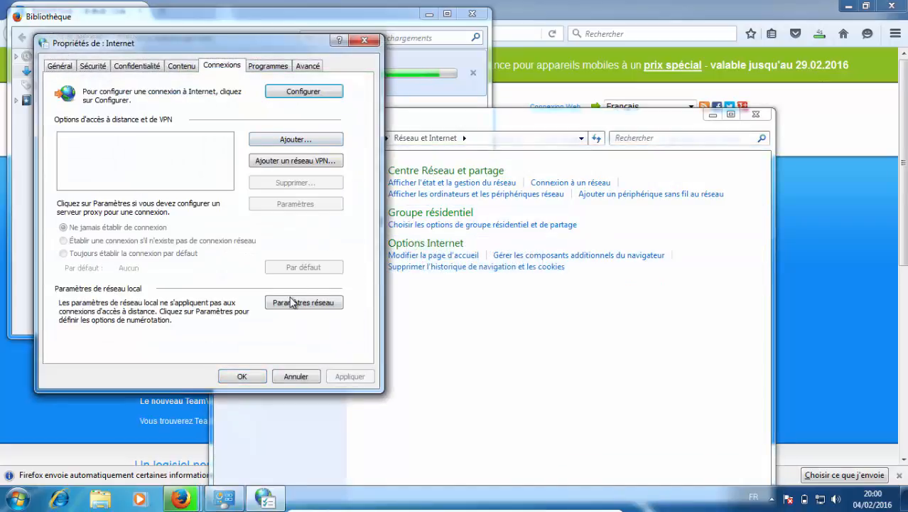
left_click(294, 302)
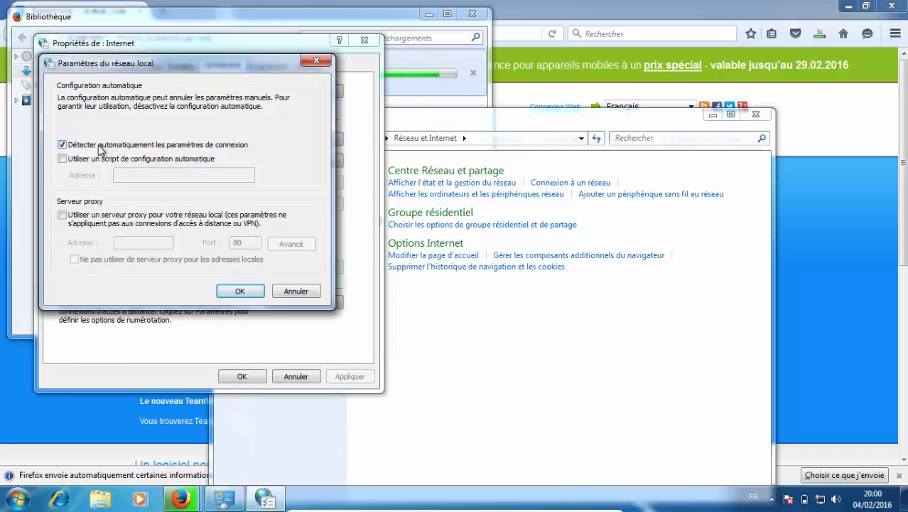
left_click(99, 145)
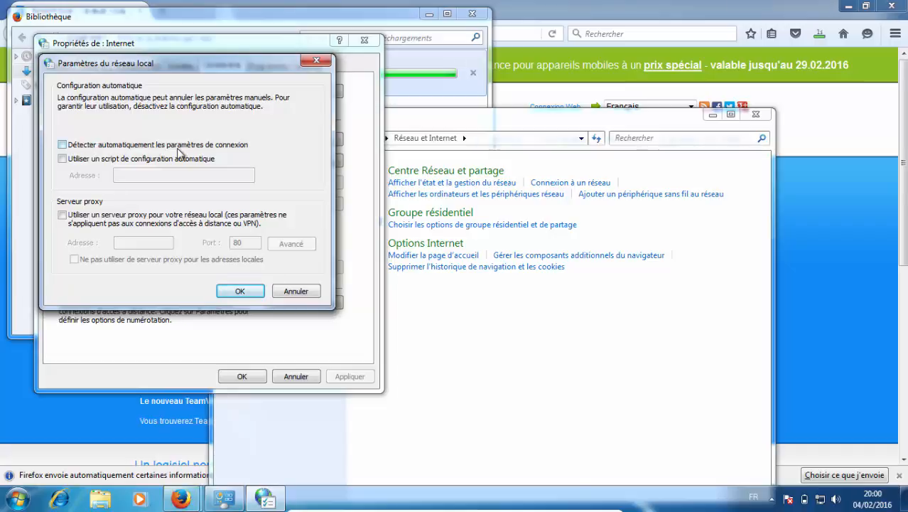
left_click(240, 292)
left_click(242, 376)
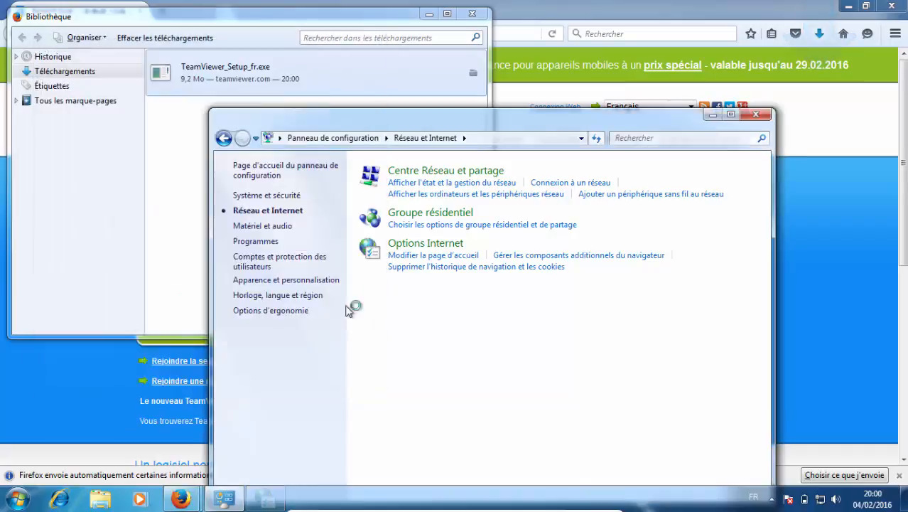
left_click(756, 114)
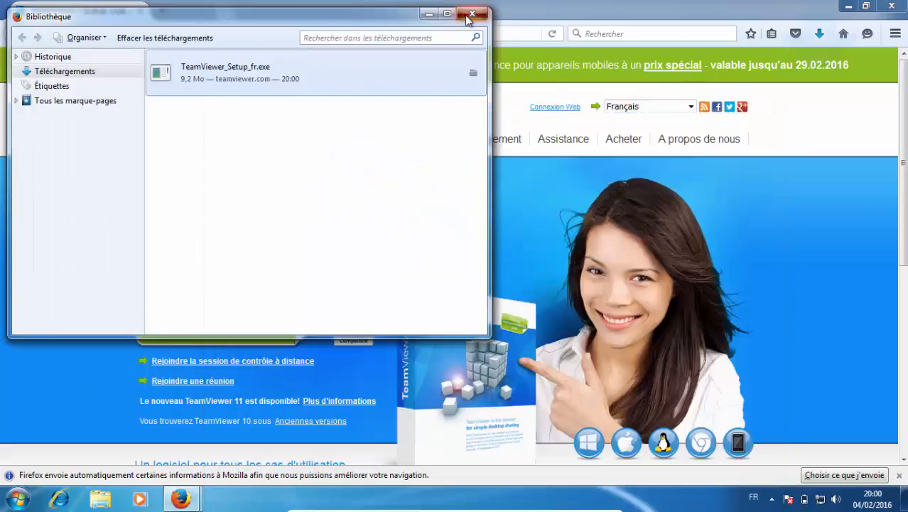
Close the download library, minimize Firefox and rearrange the TeamViewer and Firefox installer icons on the desktop.
left_click(472, 14)
left_click(848, 5)
left_click_drag(61, 138, 319, 138)
left_click_drag(253, 32, 157, 113)
left_click_drag(199, 23, 85, 77)
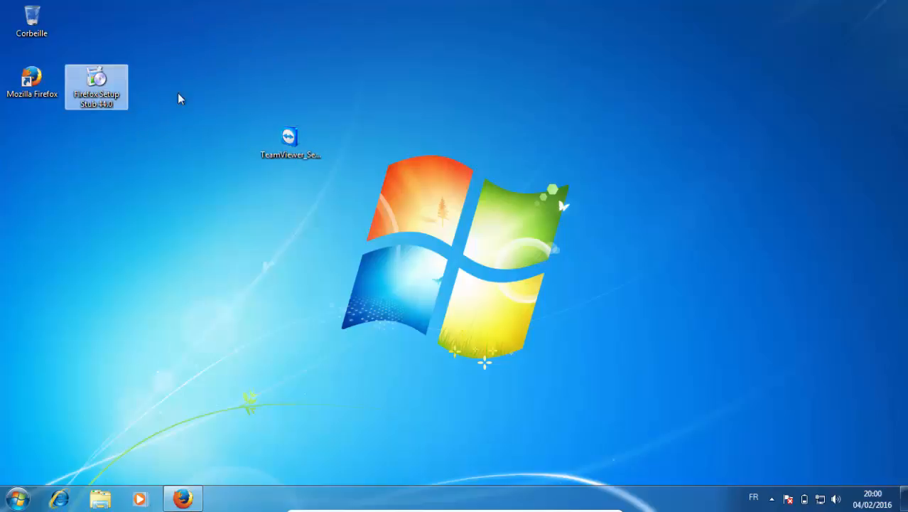
Move the TeamViewer_Setup_fr icon farther from the other desktop icons, launch the installer and allow it to run.
left_click_drag(288, 142, 325, 132)
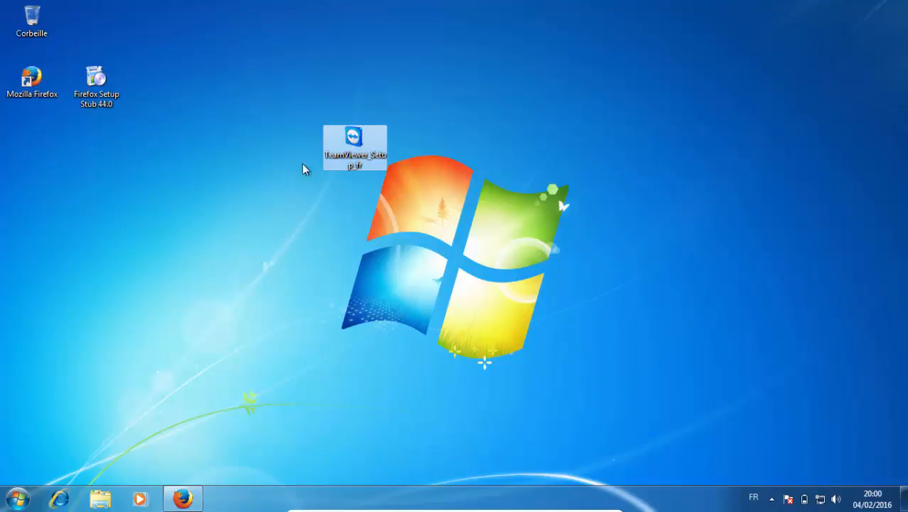
left_click_drag(241, 160, 351, 55)
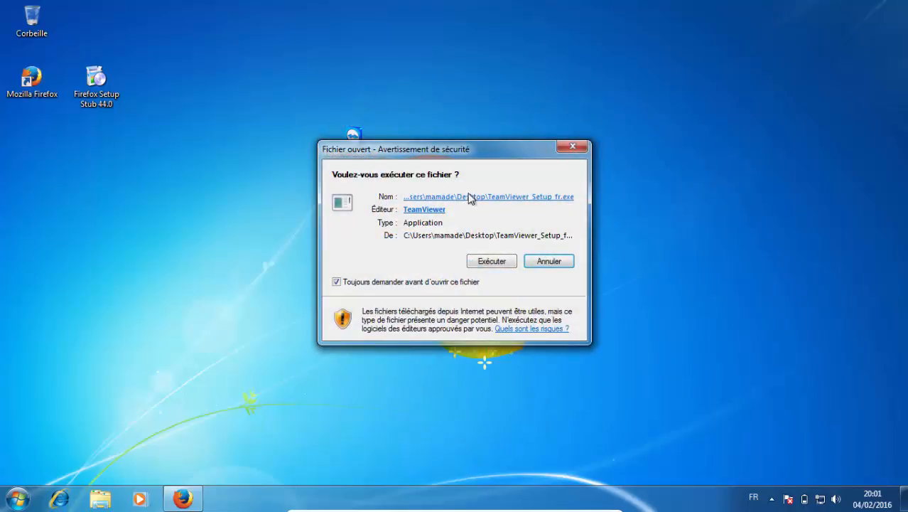
left_click(497, 260)
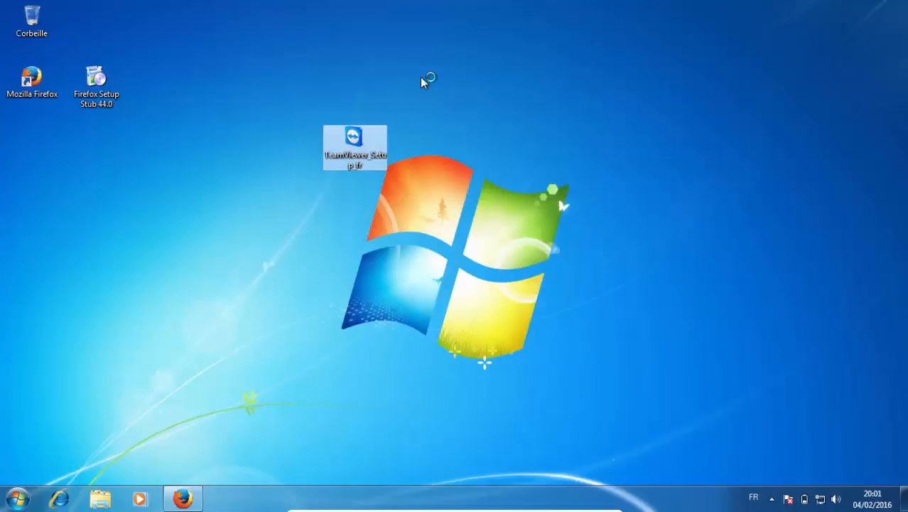
View the User Account Control settings through Système et sécurité, cancel them and close the Control Panel.
left_click(17, 498)
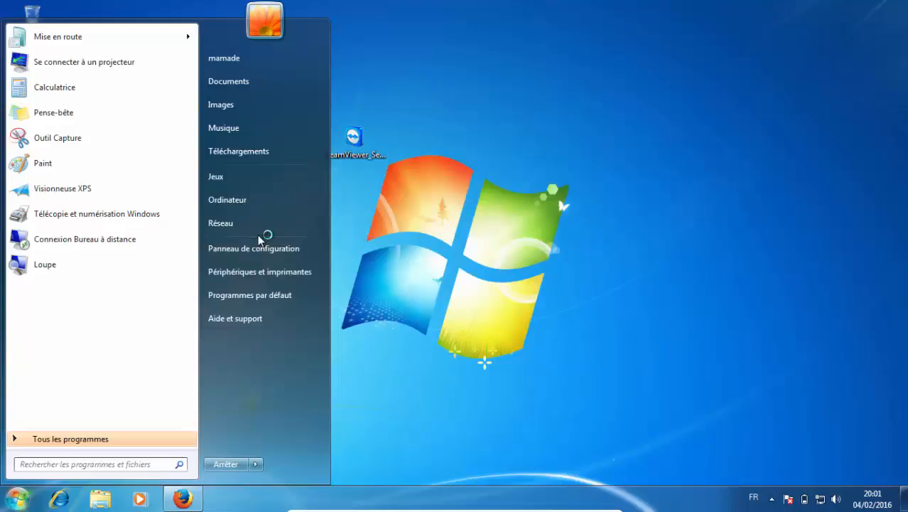
left_click(257, 248)
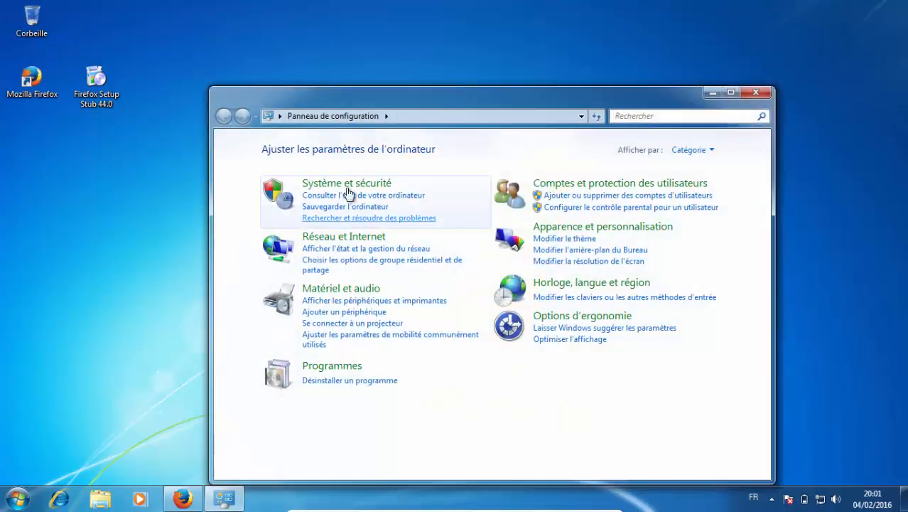
left_click(349, 195)
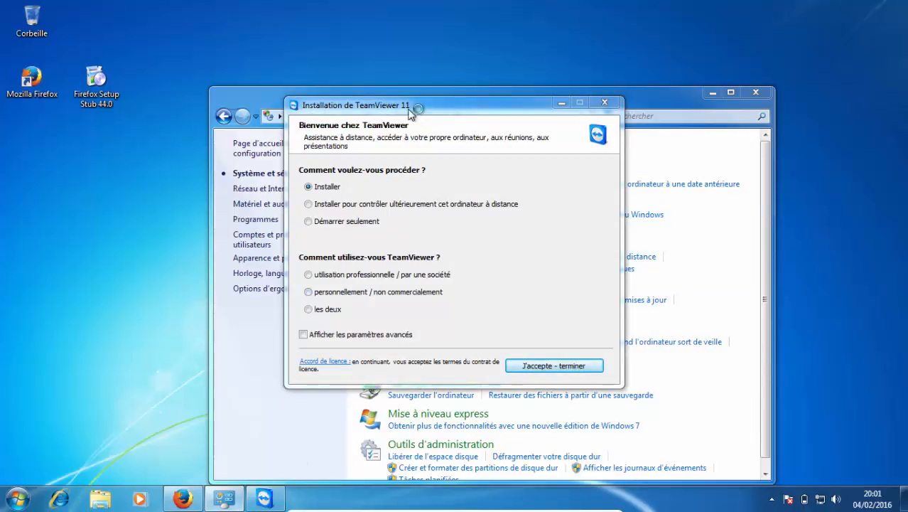
left_click_drag(406, 106, 605, 121)
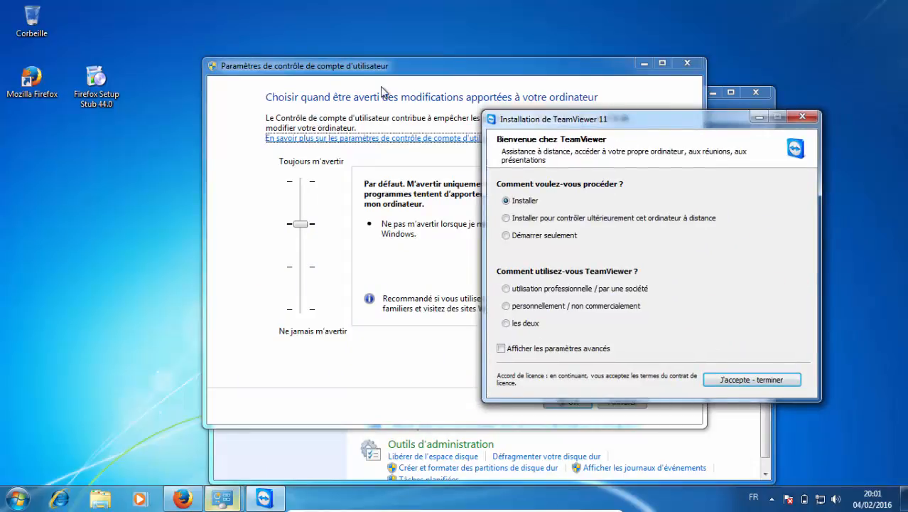
left_click(319, 118)
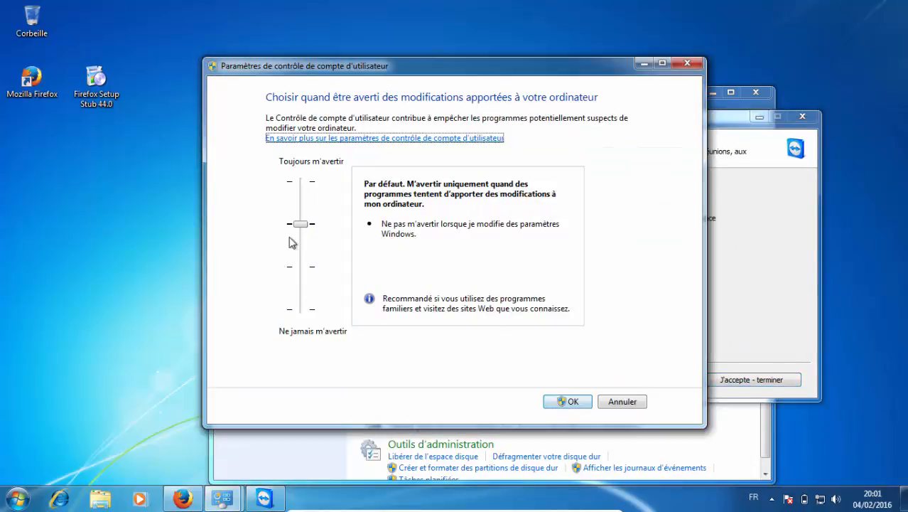
left_click(619, 402)
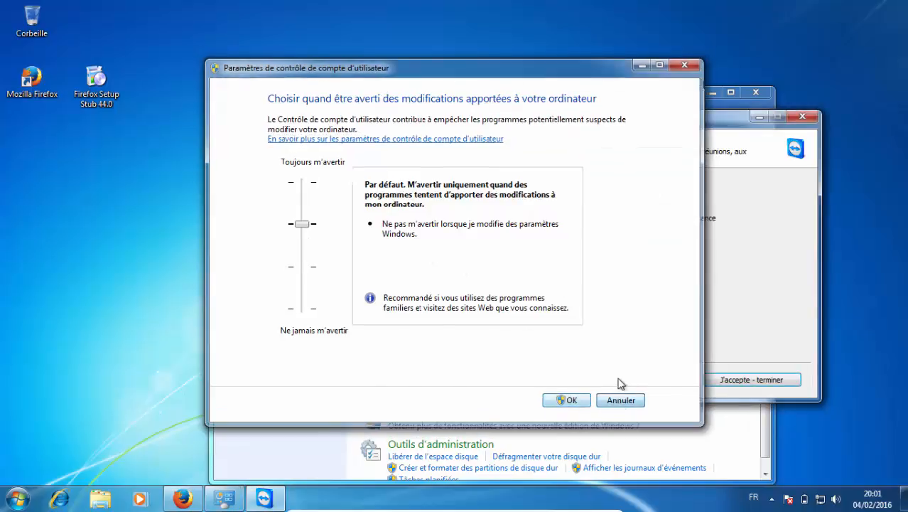
left_click(746, 99)
left_click(753, 94)
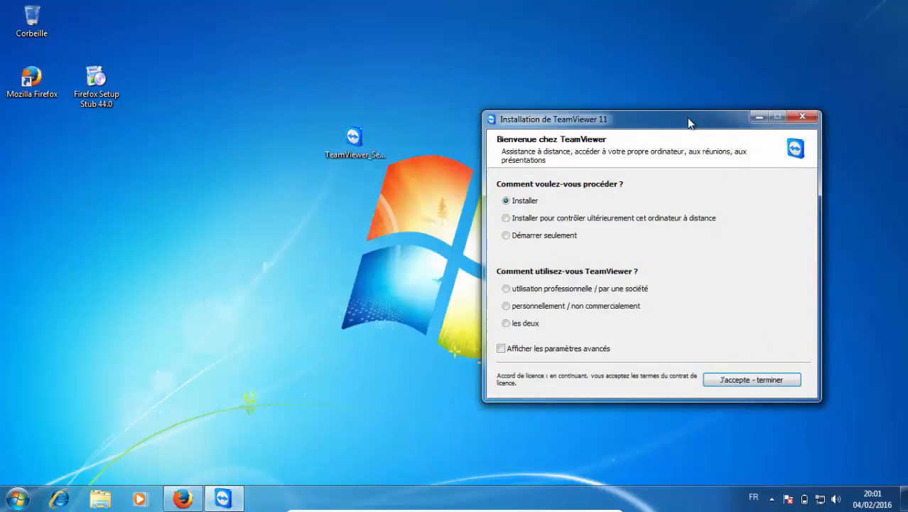
Install TeamViewer 11 with the Installer option for personal, non-commercial use, accepting the licence and authorizing the system changes.
left_click_drag(689, 121, 458, 40)
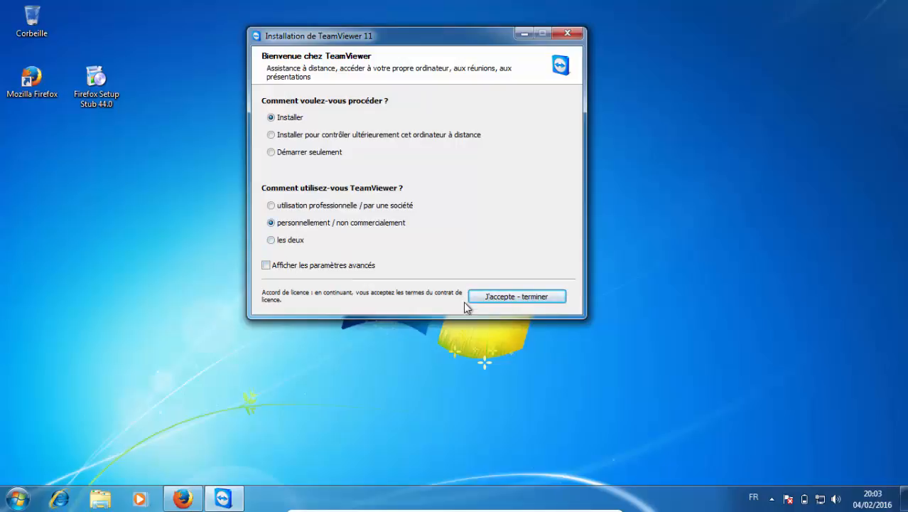
left_click(504, 299)
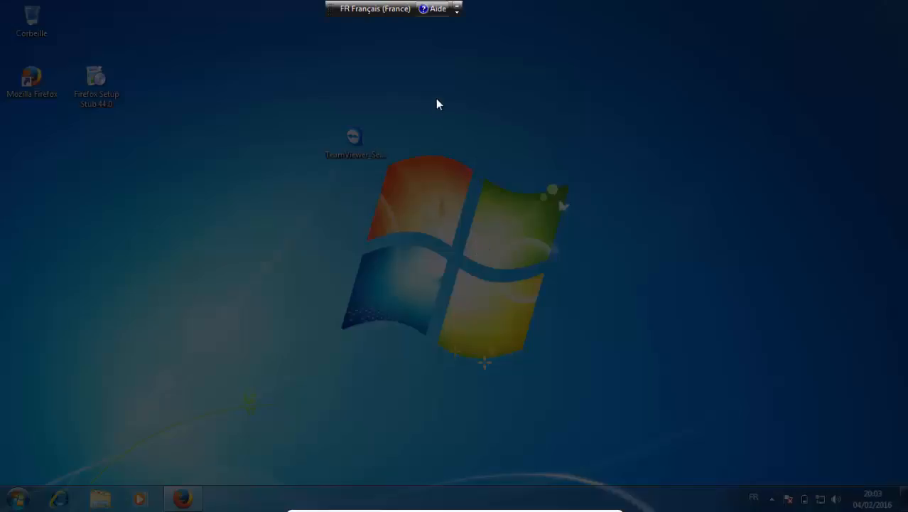
left_click_drag(463, 77, 501, 105)
left_click(522, 226)
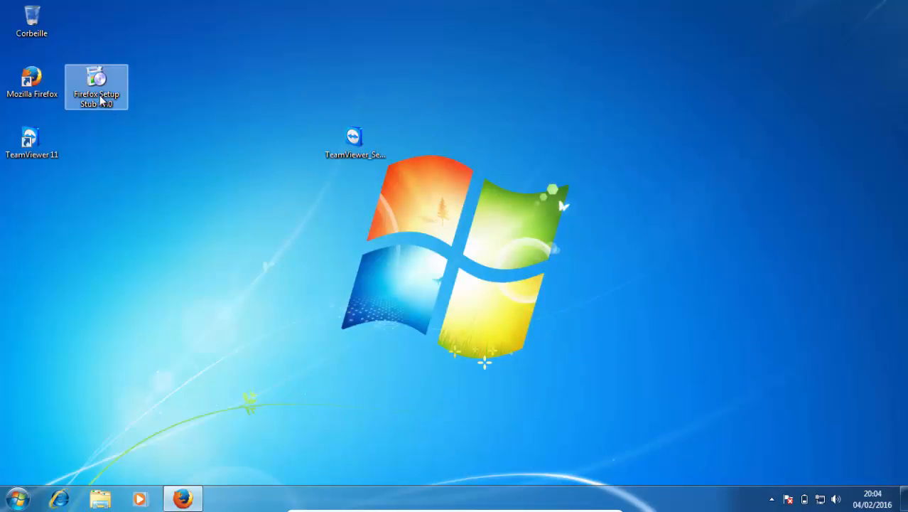
Move the Firefox Setup Stub icon away from the shortcuts, open TeamViewer 11 and reposition its window.
left_click_drag(98, 84, 327, 67)
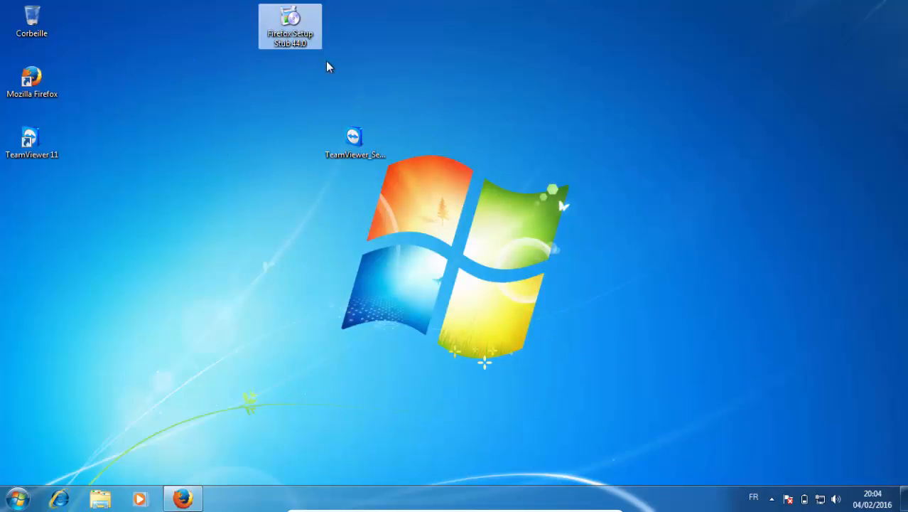
left_click(132, 115)
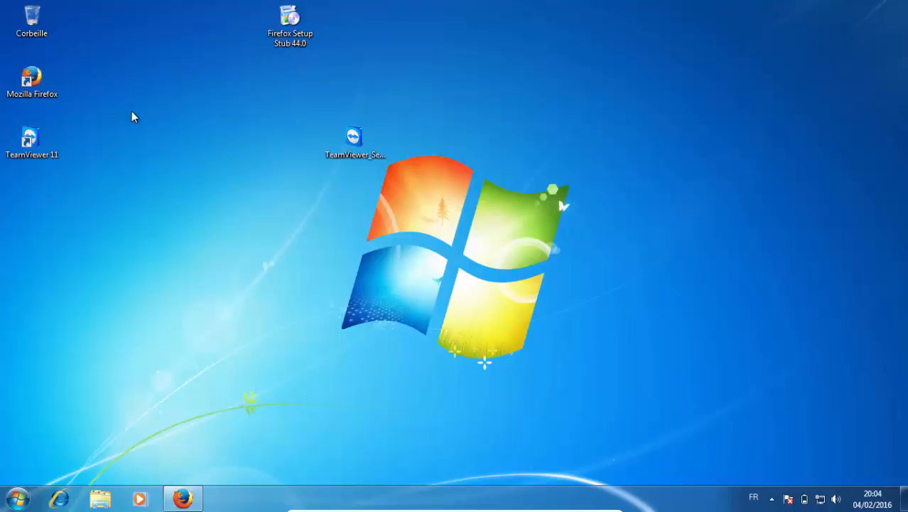
double_click(45, 139)
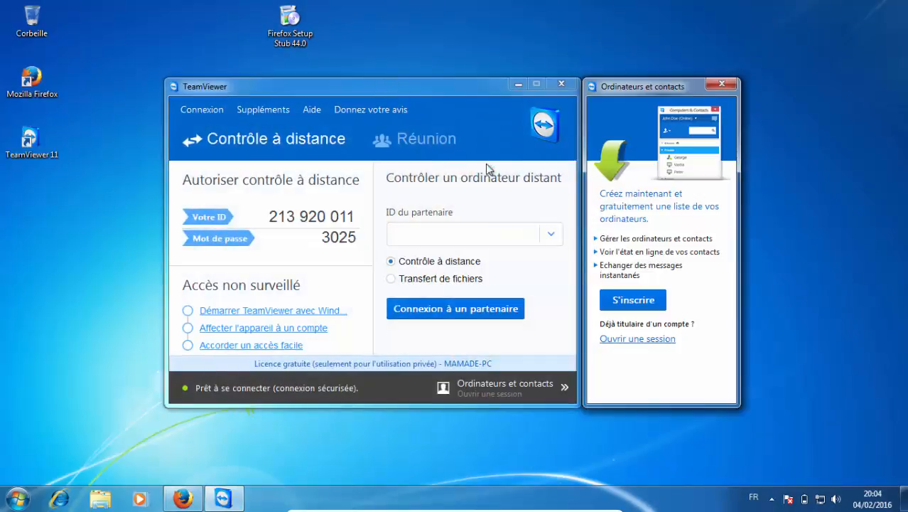
left_click_drag(432, 86, 469, 42)
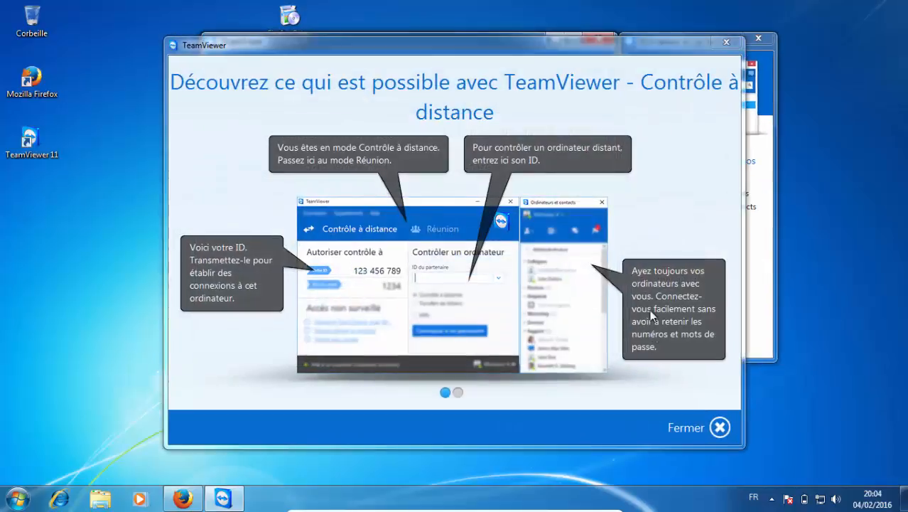
left_click(720, 428)
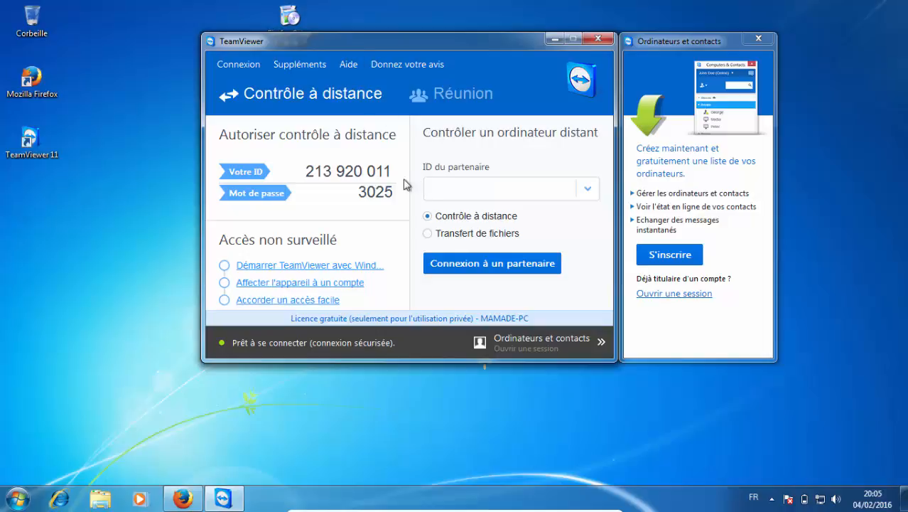
View TeamViewer's Réunion section and return to Contrôle à distance.
mouse_move(453, 44)
left_mouse_down()
mouse_move(537, 66)
mouse_move(454, 47)
left_mouse_up()
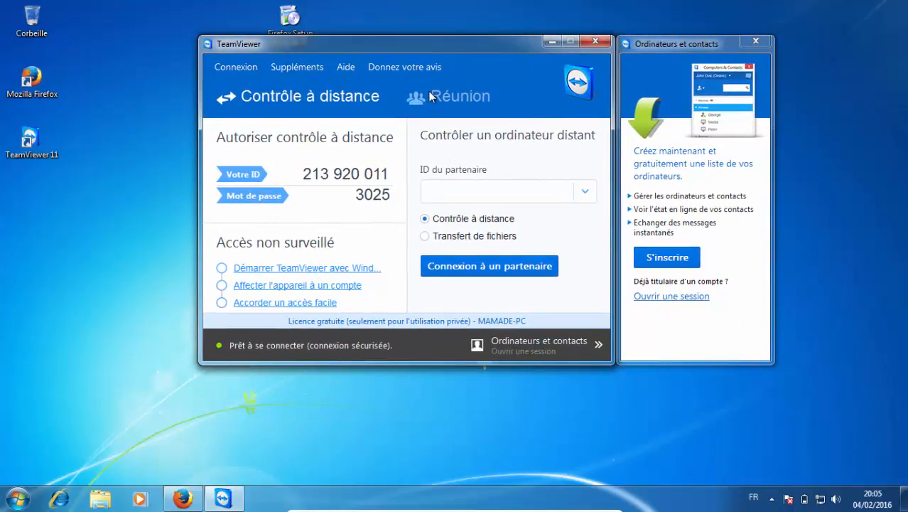
left_click(411, 96)
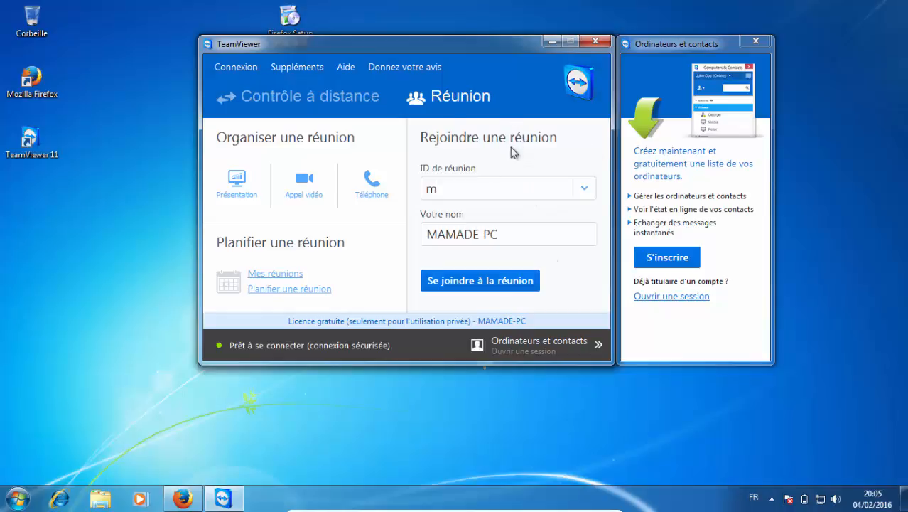
left_click(347, 101)
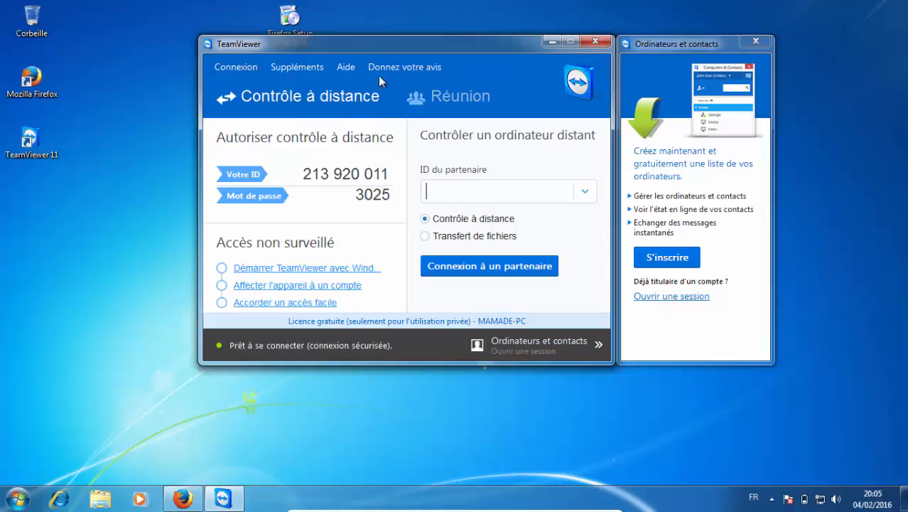
Check the version and licence information in TeamViewer's À propos dialog and close it.
left_click(334, 65)
left_click(342, 174)
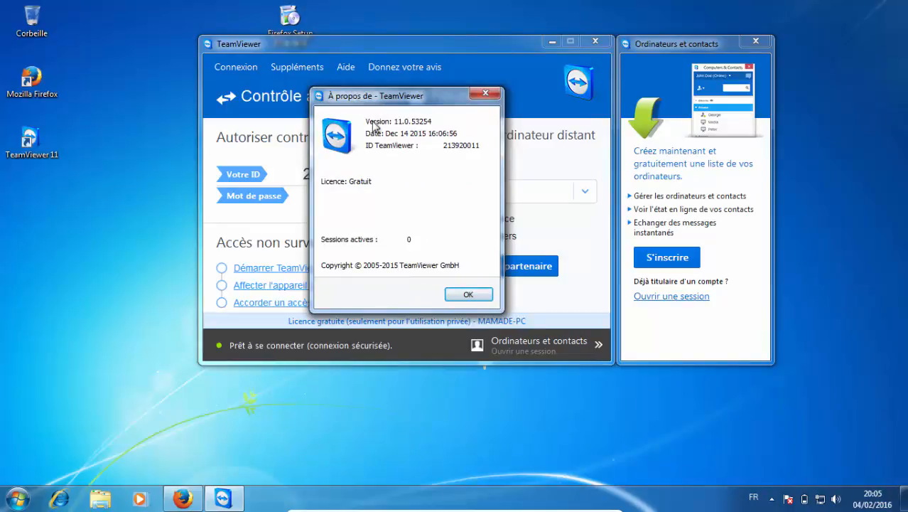
left_click(467, 294)
Reposition the TeamViewer window and move the TeamViewer 11 shortcut away from the Corbeille and Mozilla Firefox icons.
left_click_drag(383, 46, 419, 28)
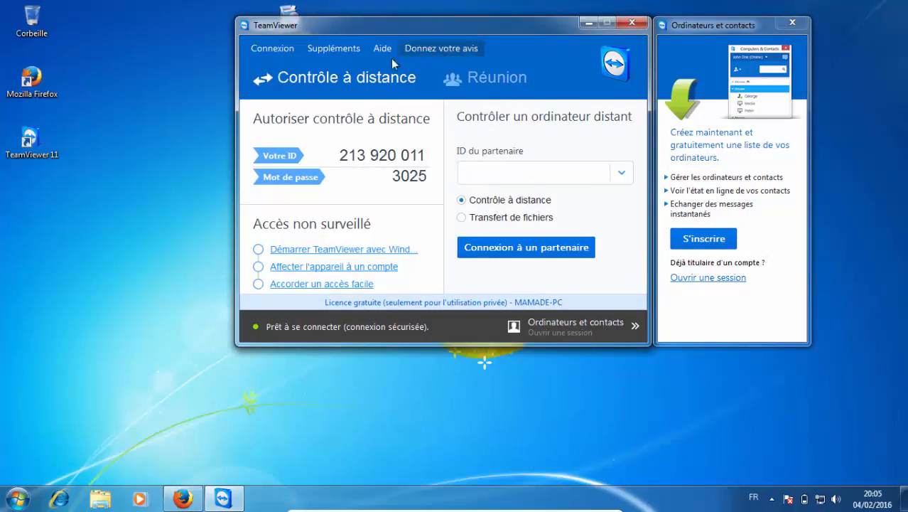
left_click_drag(30, 141, 167, 115)
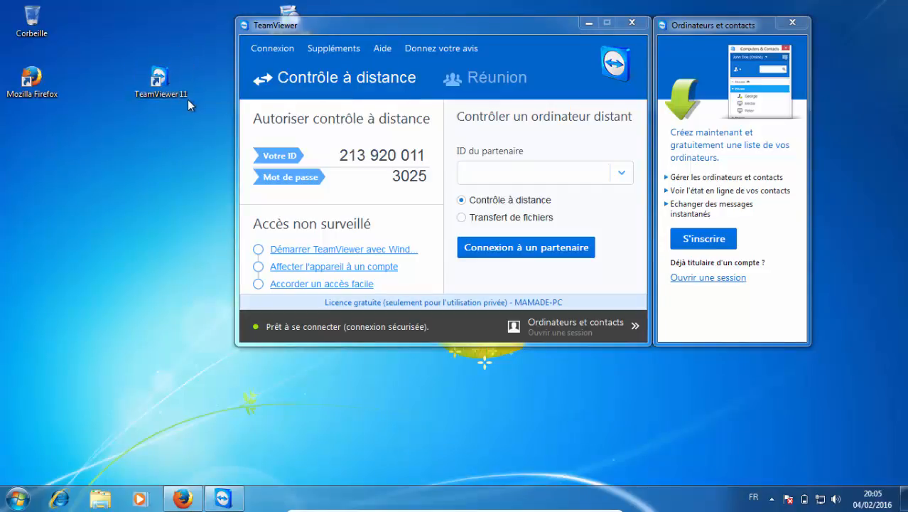
Place the TeamViewer 11 shortcut directly below the Mozilla Firefox icon on the desktop.
left_click_drag(188, 68, 59, 128)
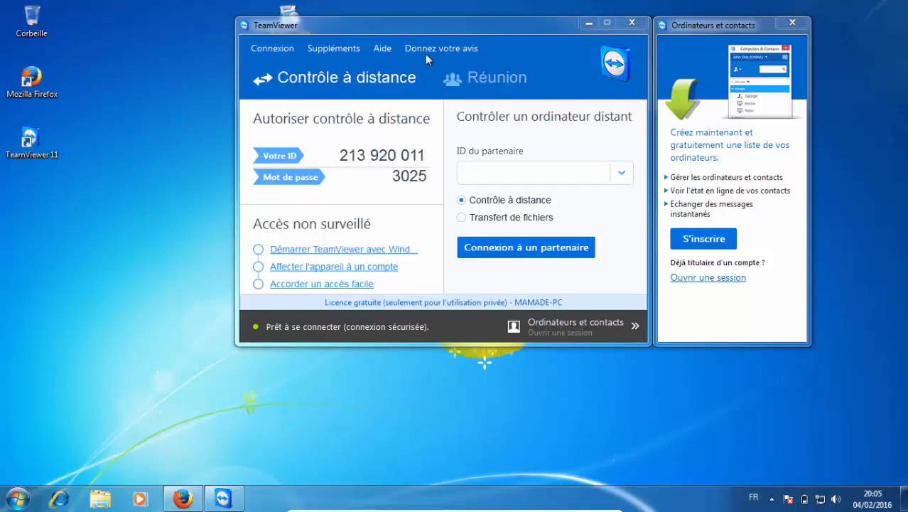
left_click(437, 31)
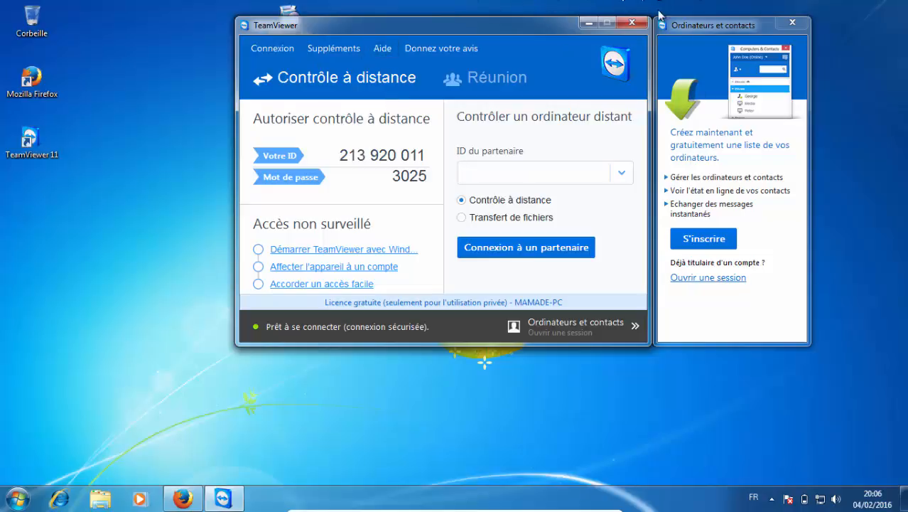
mouse_move(680, 29)
left_mouse_down()
mouse_move(674, 82)
mouse_move(704, 51)
mouse_move(687, 28)
left_mouse_up()
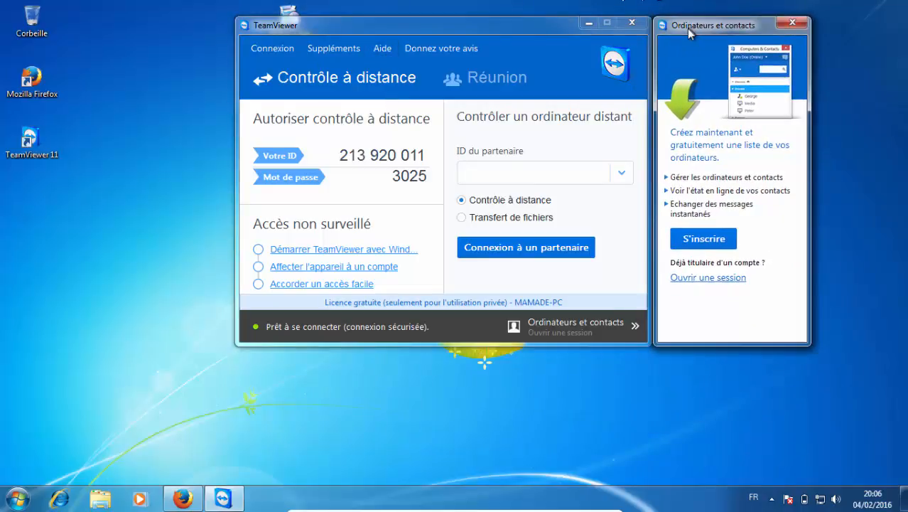
left_click(526, 30)
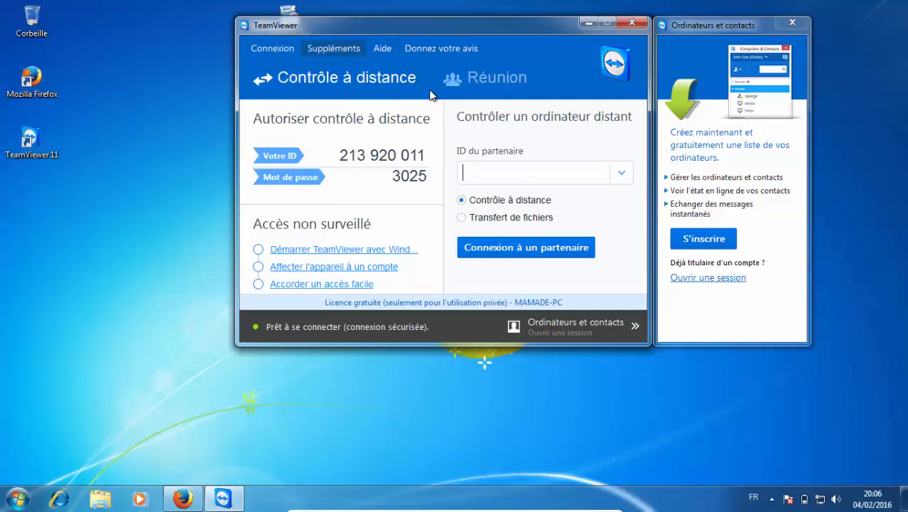
Enable Démarrer TeamViewer avec Windows in TeamViewer's options, leave the permanent-access password fields empty and save the options.
left_click(772, 500)
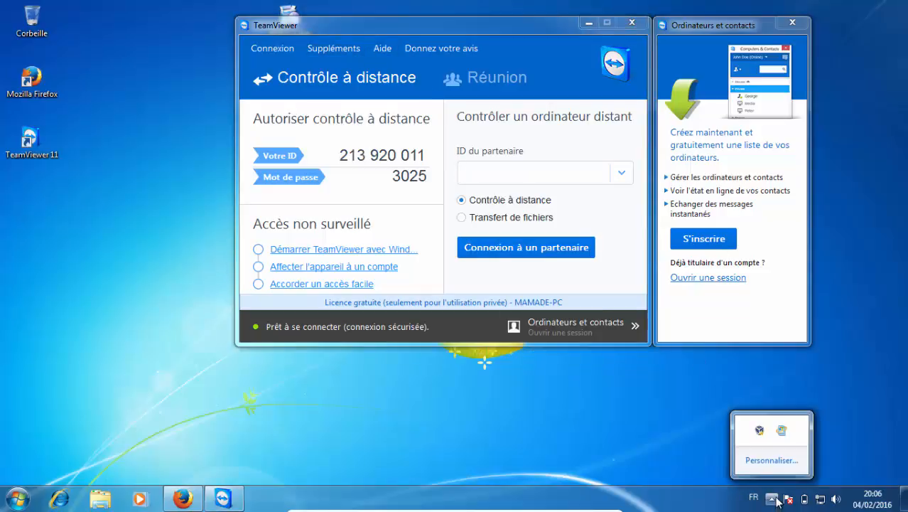
left_click(313, 48)
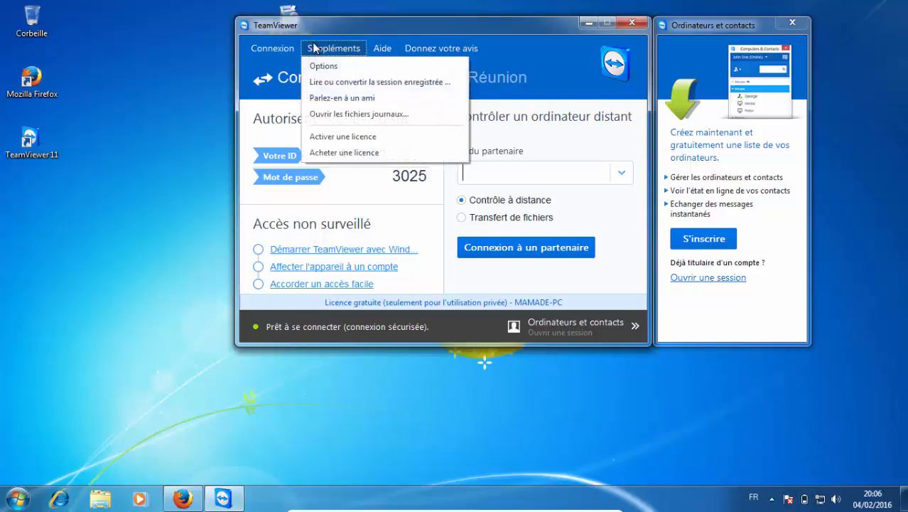
left_click(316, 65)
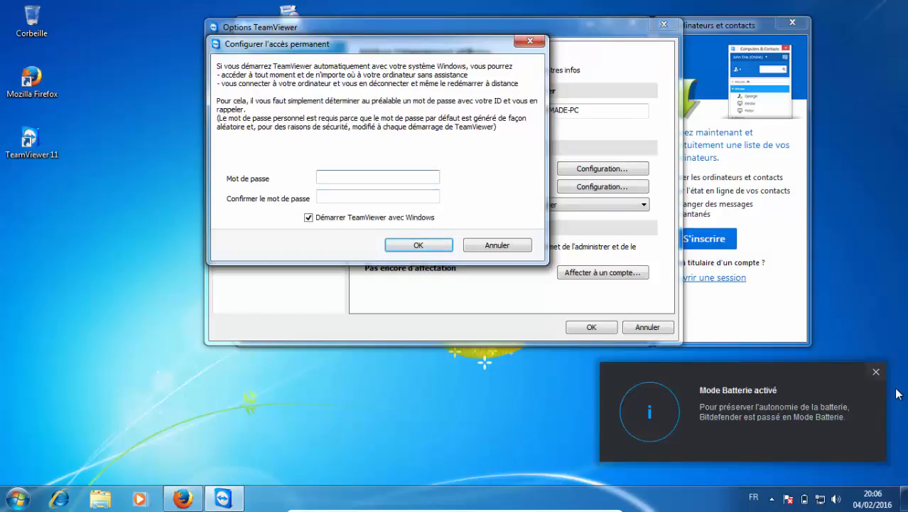
left_click(876, 371)
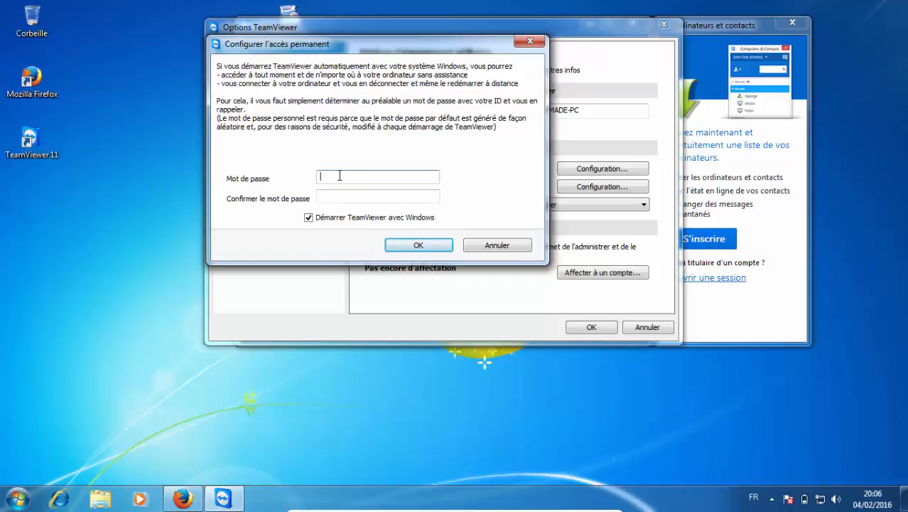
key("XF86MonBrightnessUp")
key("XF86MonBrightnessUp")
key("XF86MonBrightnessUp")
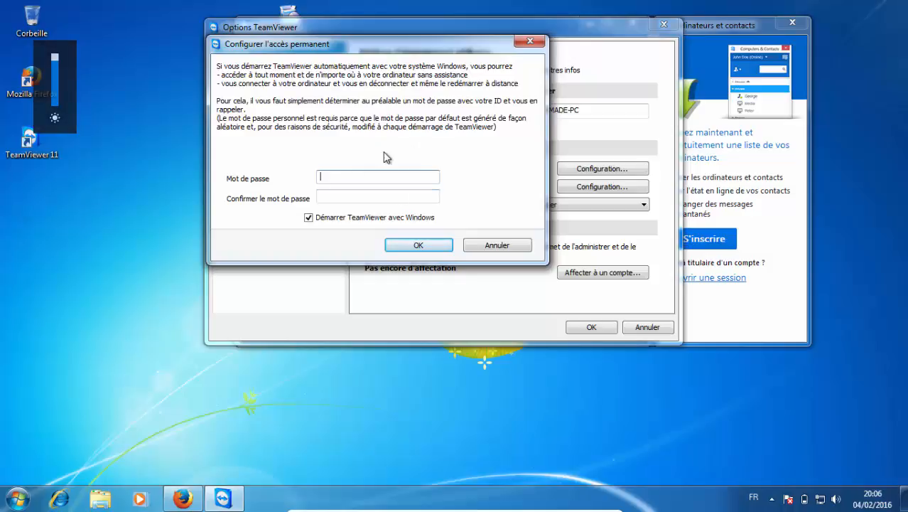
left_click(436, 250)
left_click(601, 331)
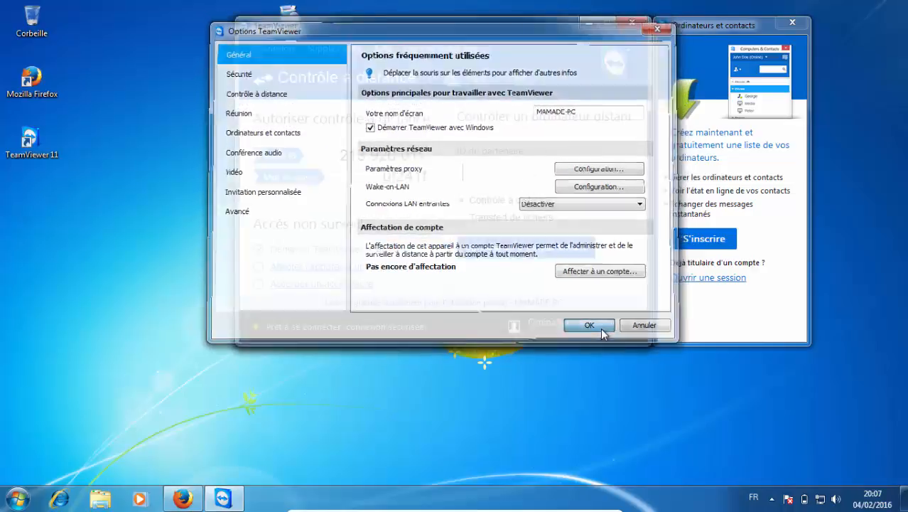
Close the TeamViewer window, dismiss its notification and reopen it from the hidden notification-area icons.
left_click_drag(380, 176, 428, 179)
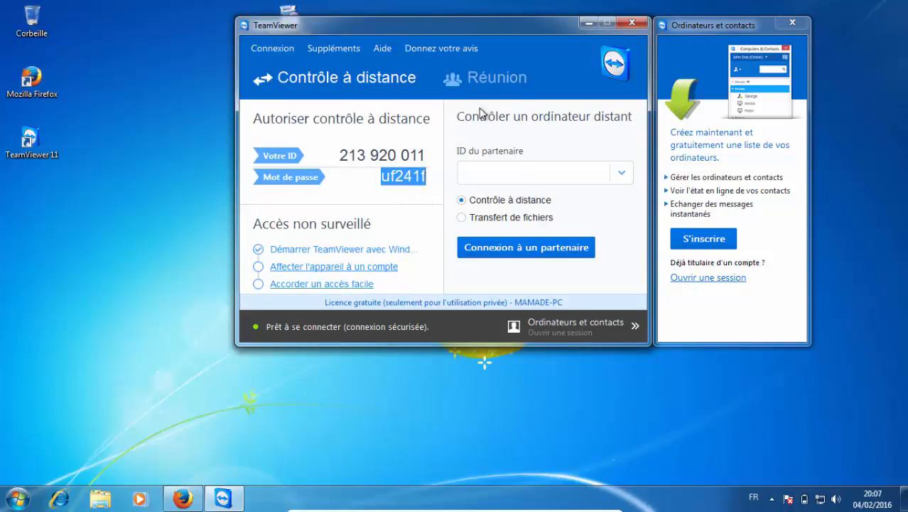
left_click(631, 22)
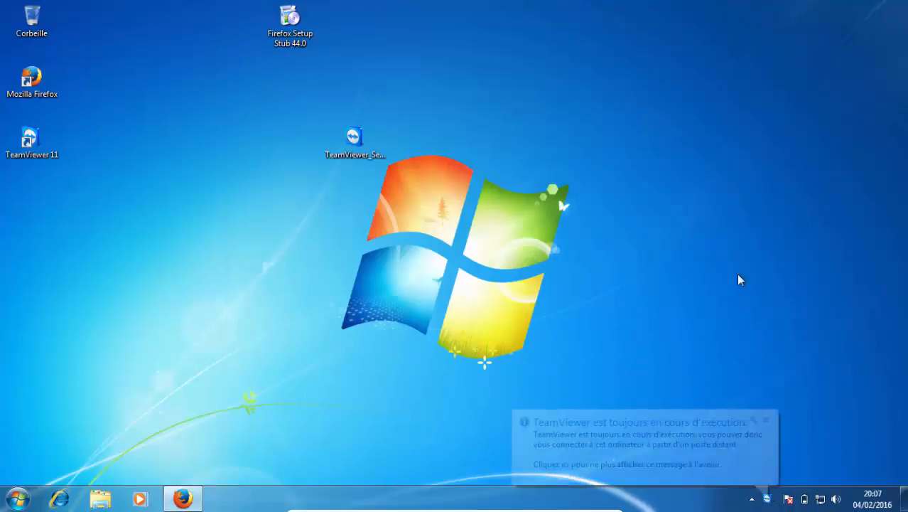
left_click(765, 420)
left_click(771, 501)
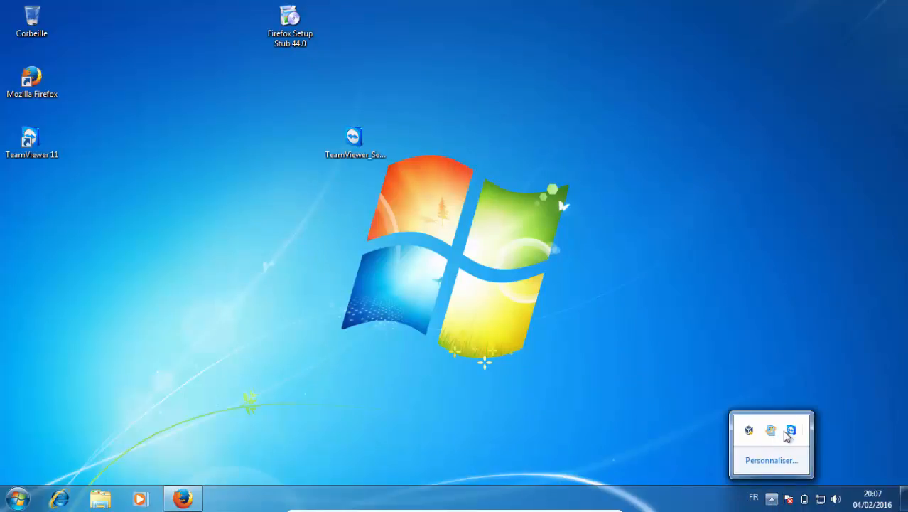
left_click(793, 432)
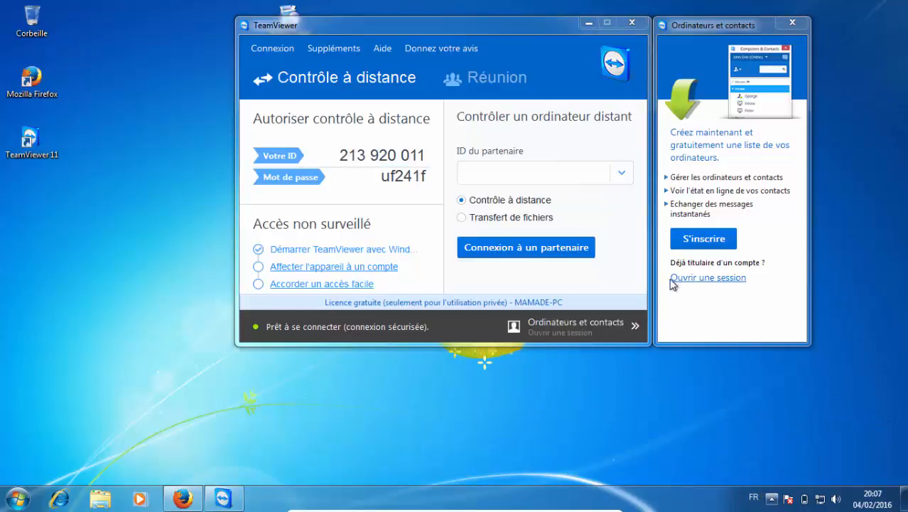
Reposition the TeamViewer window and highlight this computer's ID and password under Autoriser contrôle à distance.
left_click_drag(499, 33, 429, 63)
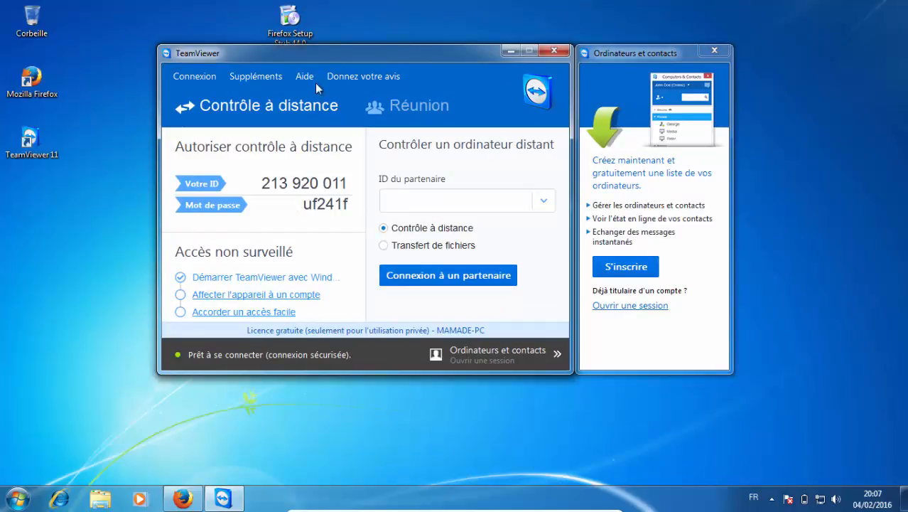
left_click_drag(358, 54, 389, 13)
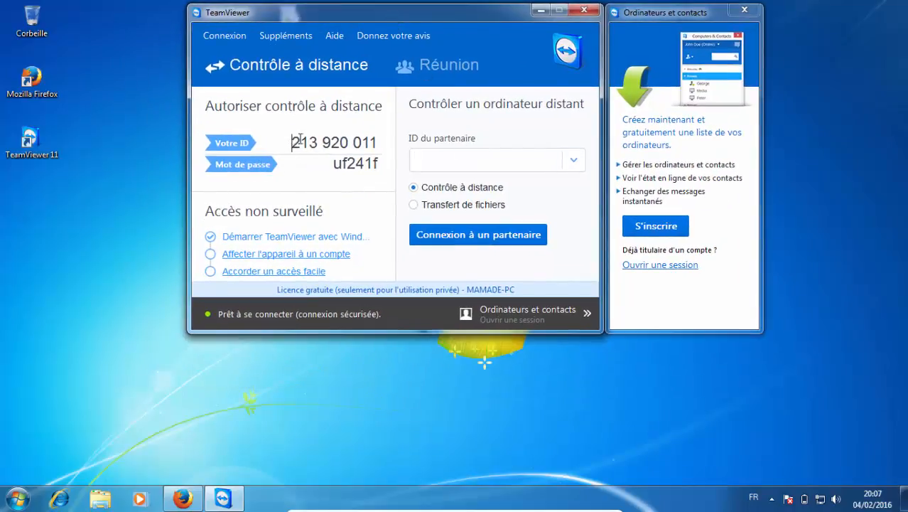
left_click_drag(299, 139, 385, 136)
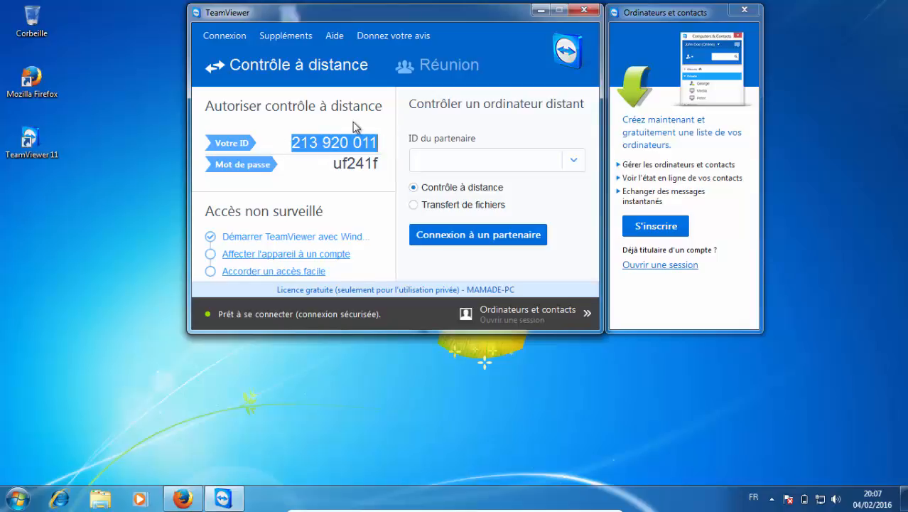
left_click(382, 145)
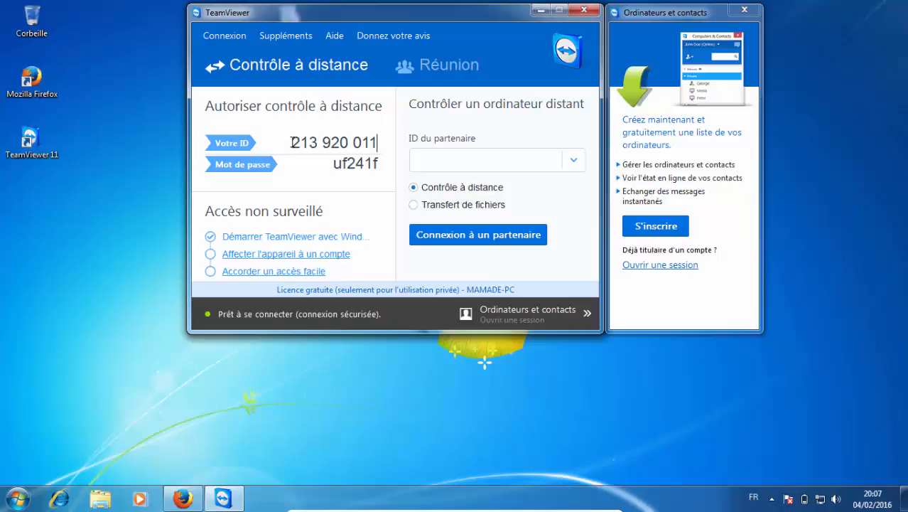
left_click_drag(292, 143, 381, 137)
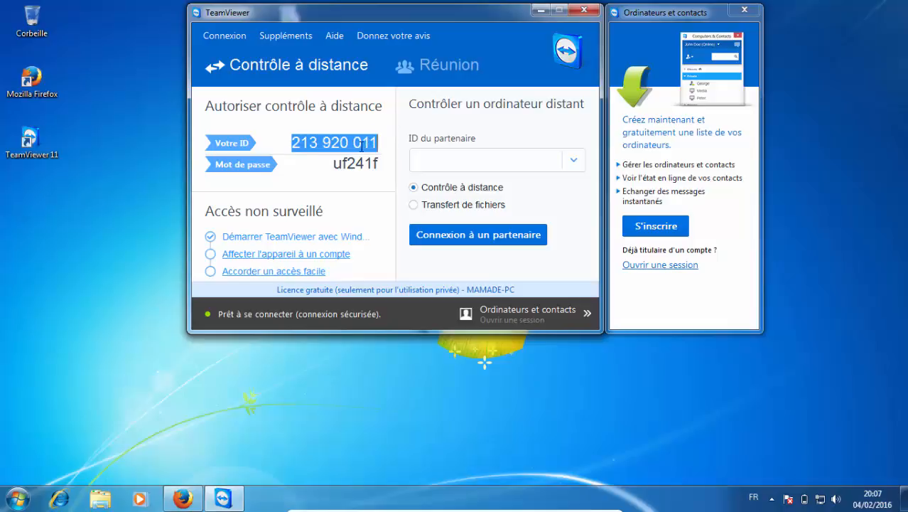
left_click_drag(331, 164, 390, 165)
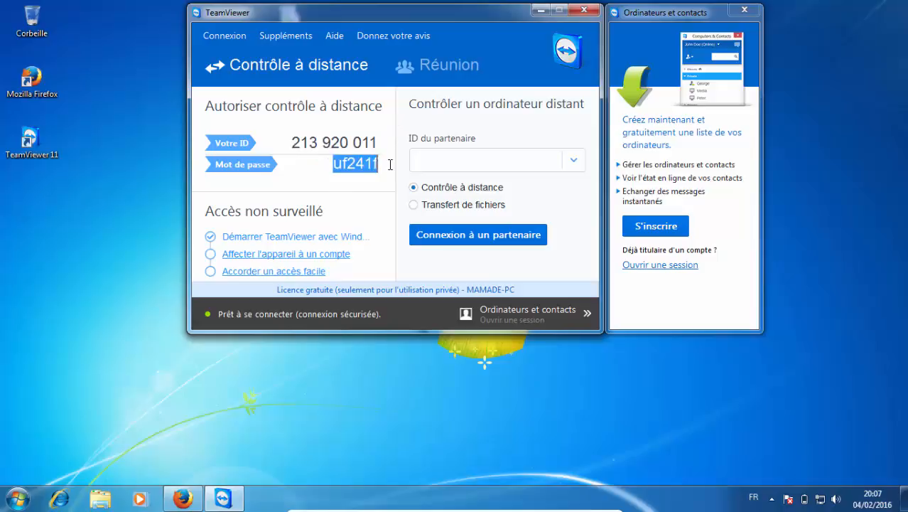
View the options for renewing, copying or defining TeamViewer's password, and close them without choosing any.
left_click(318, 165)
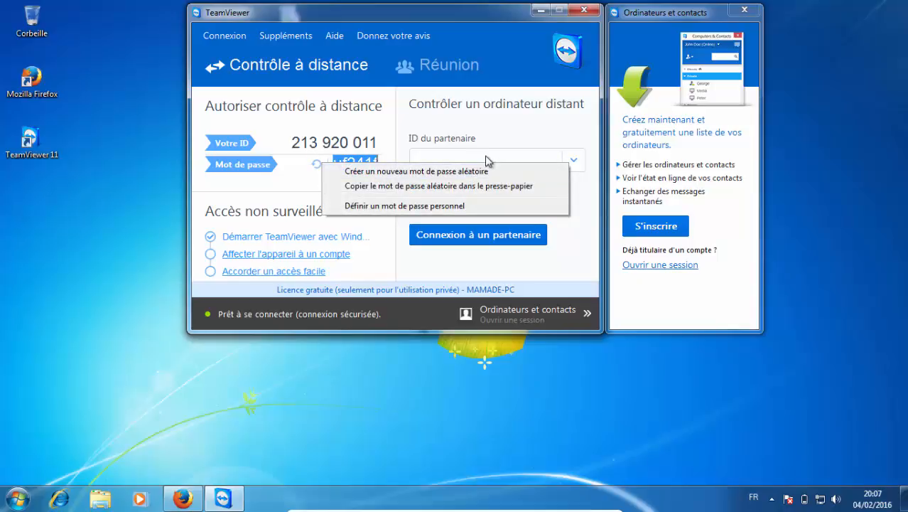
left_click(448, 136)
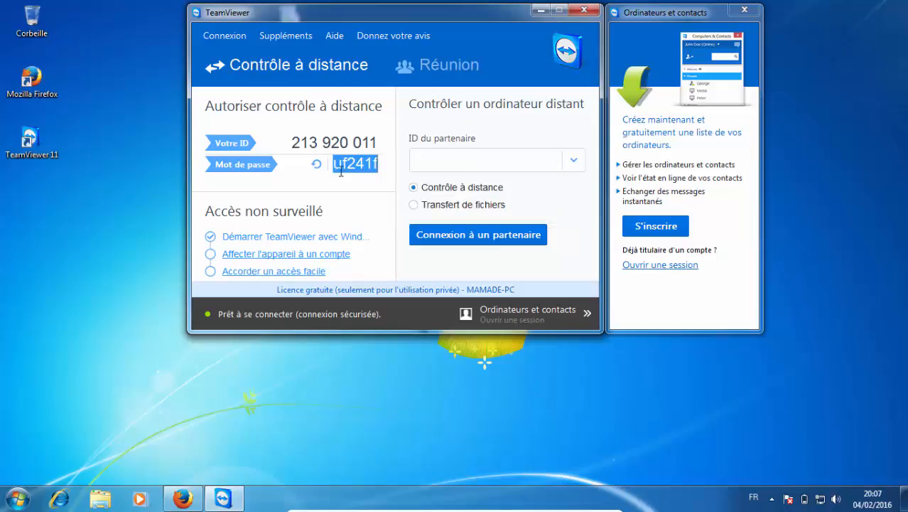
left_click(379, 167)
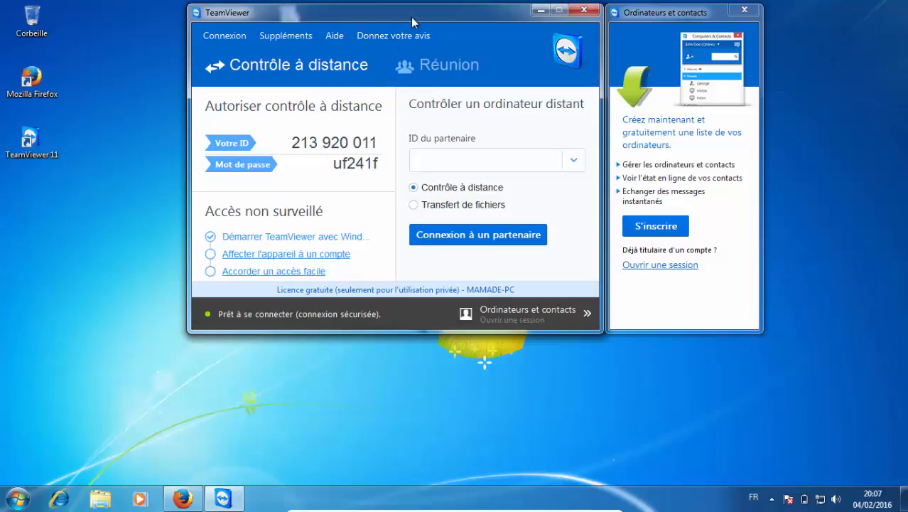
Shift the TeamViewer window slightly and point out the Votre ID and Mot de passe values needed for a remote connection.
left_click_drag(416, 18, 393, 25)
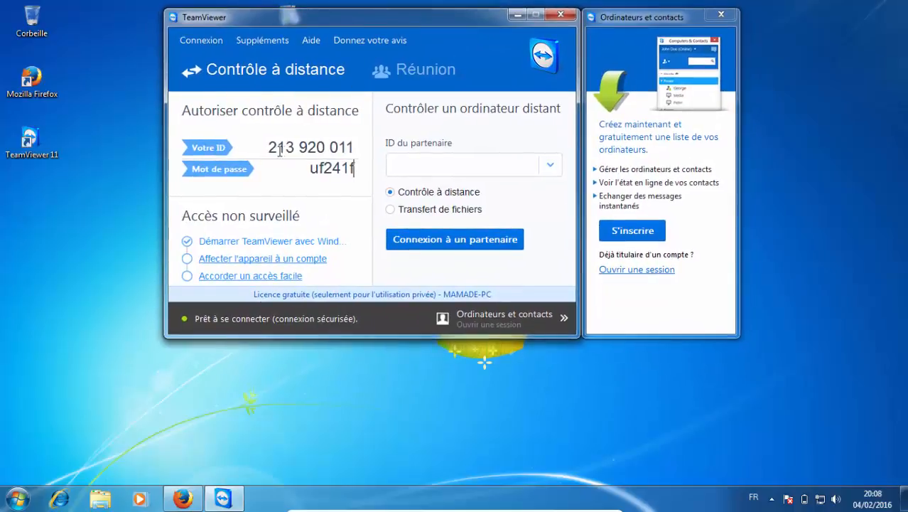
left_click_drag(270, 147, 355, 149)
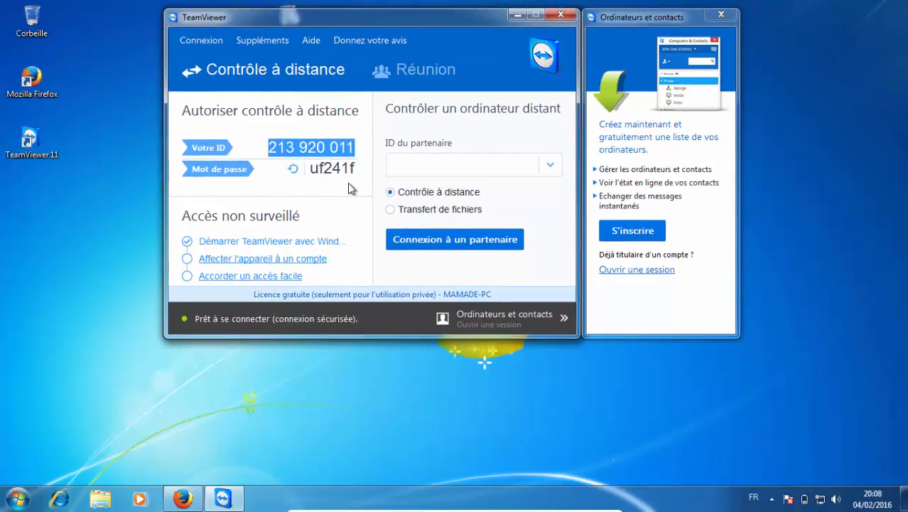
left_click_drag(310, 169, 356, 169)
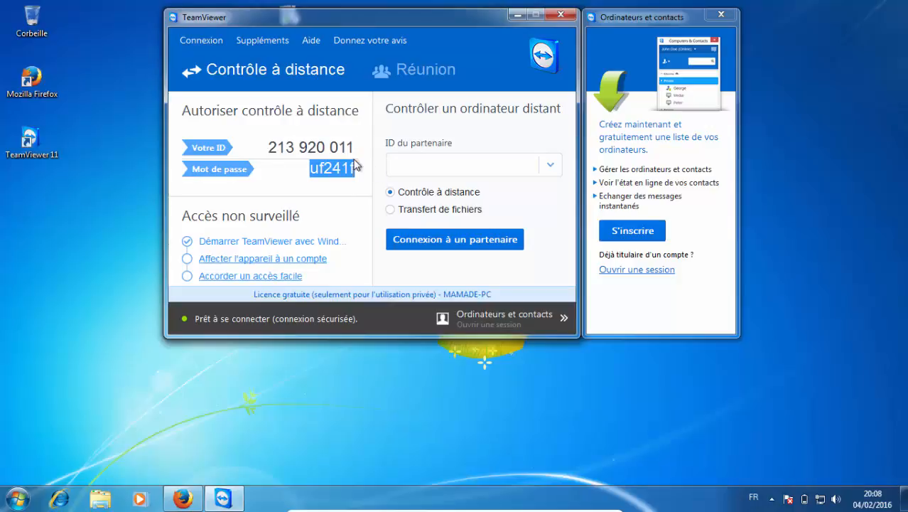
left_click(357, 165)
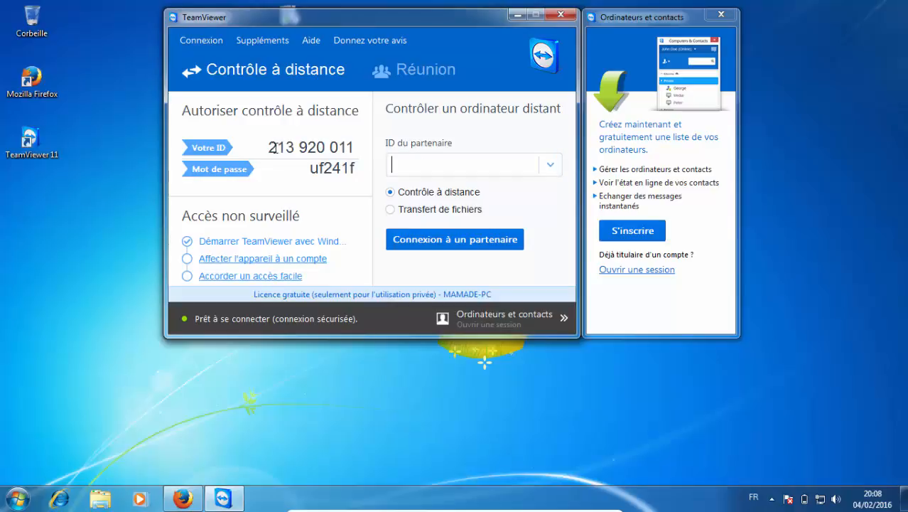
left_click_drag(269, 147, 361, 147)
left_click(419, 162)
left_click_drag(313, 168, 356, 168)
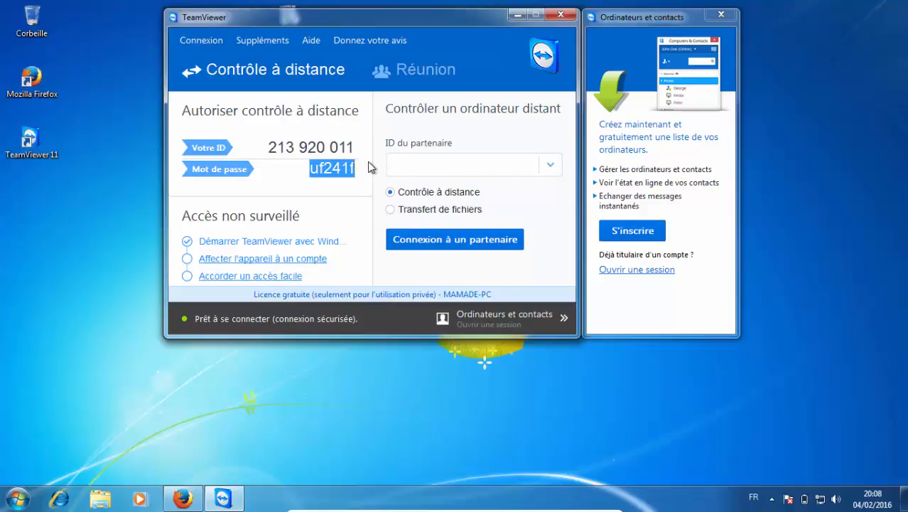
left_click(355, 169)
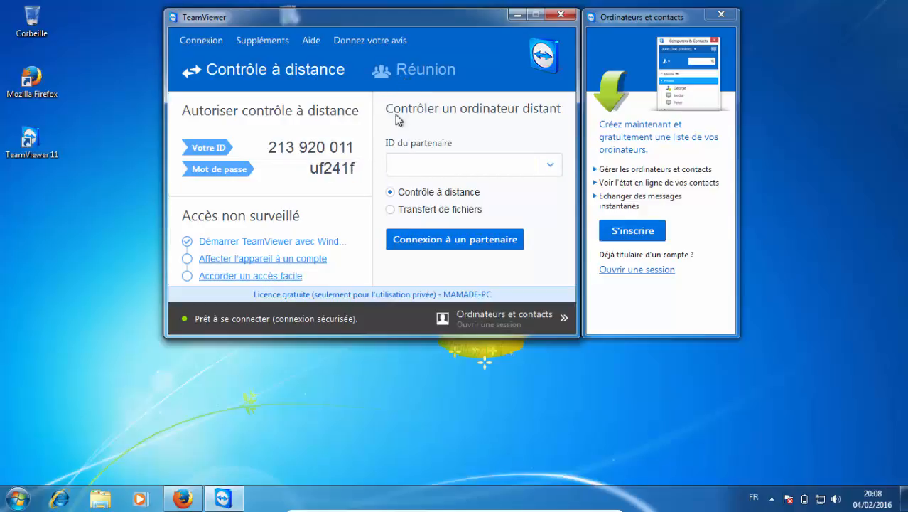
Show TeamViewer's Réunion section and go back to Contrôle à distance.
left_click(394, 70)
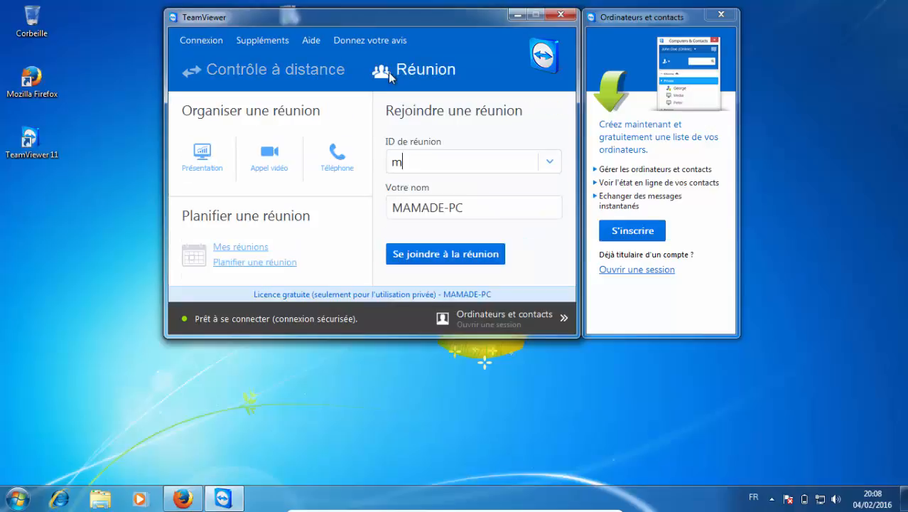
left_click(307, 69)
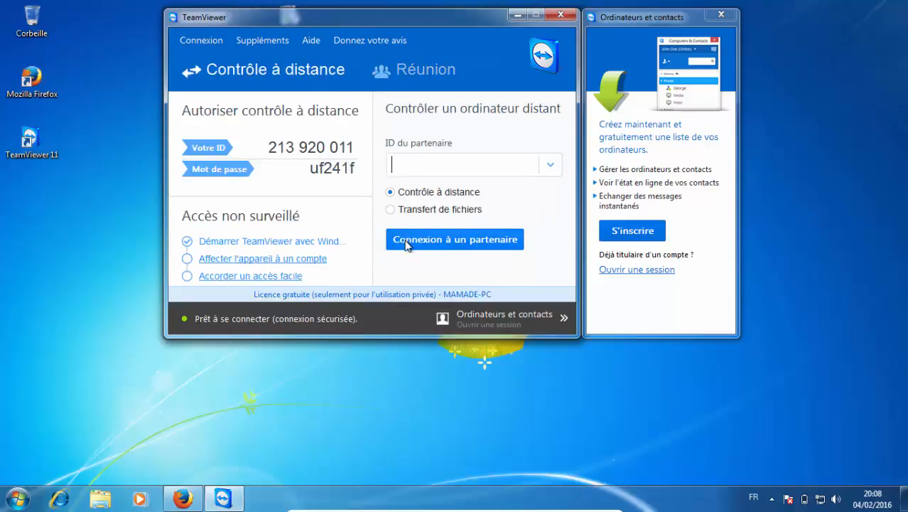
Take the windwos7 virtual machine out of full screen, restore its window and move it to uncover the host's TeamViewer 11 shortcut.
mouse_move(565, 509)
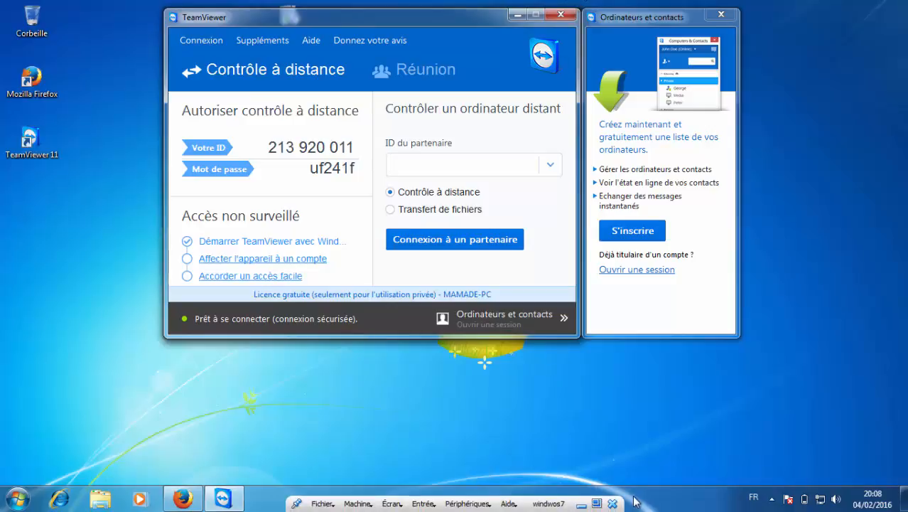
left_click(597, 504)
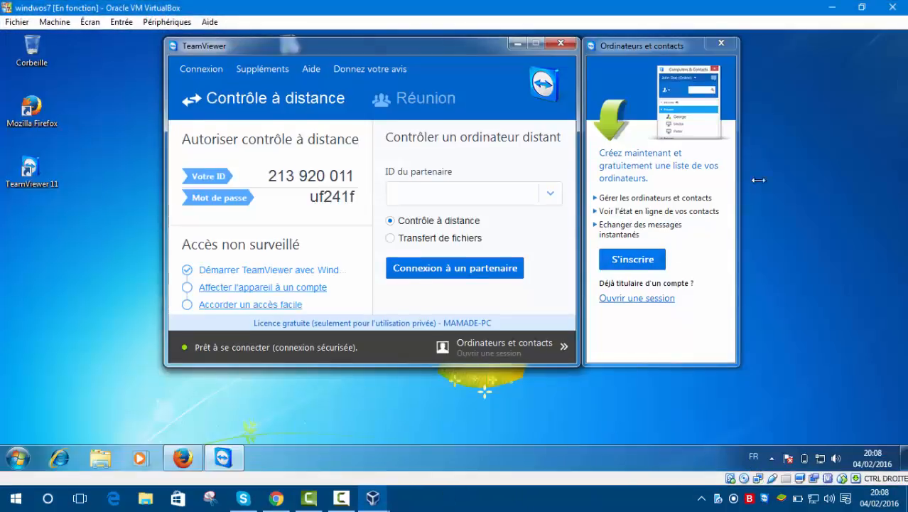
left_click(862, 7)
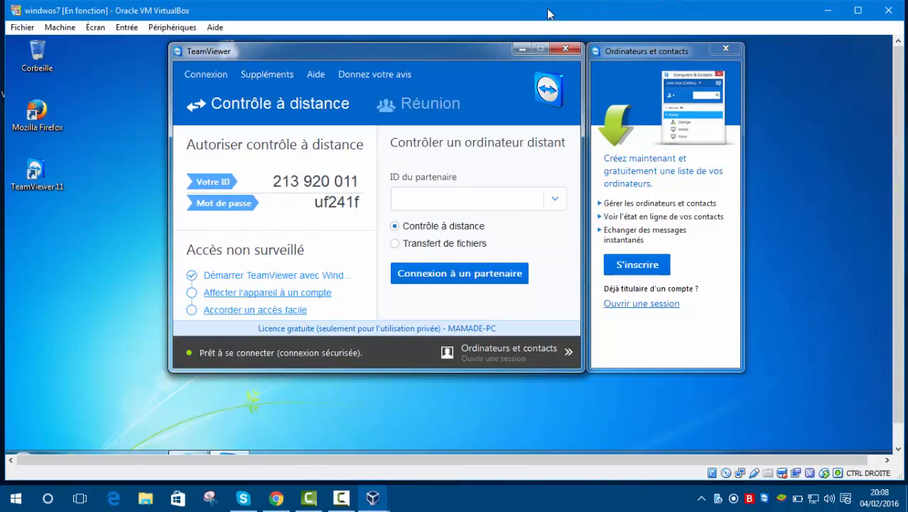
left_click_drag(491, 16, 796, 91)
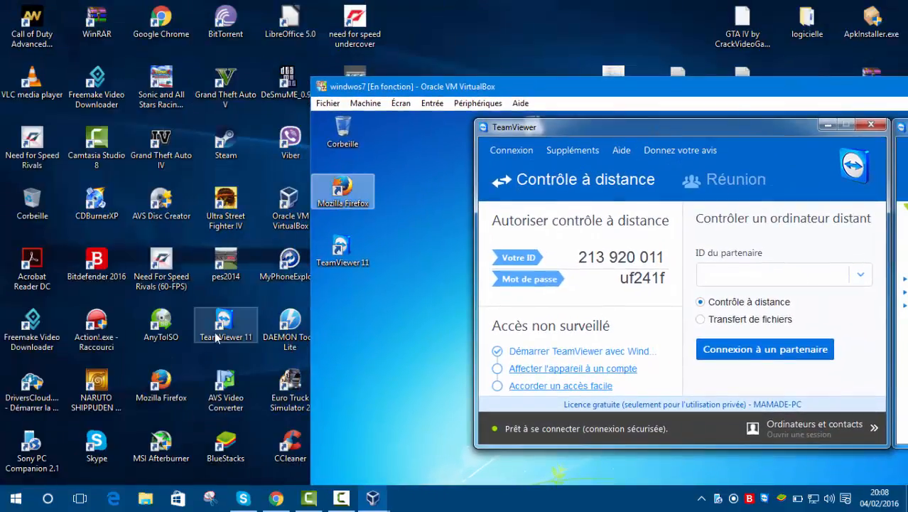
Open the host's TeamViewer 11 and move its window clear of the virtual machine's TeamViewer window.
double_click(226, 323)
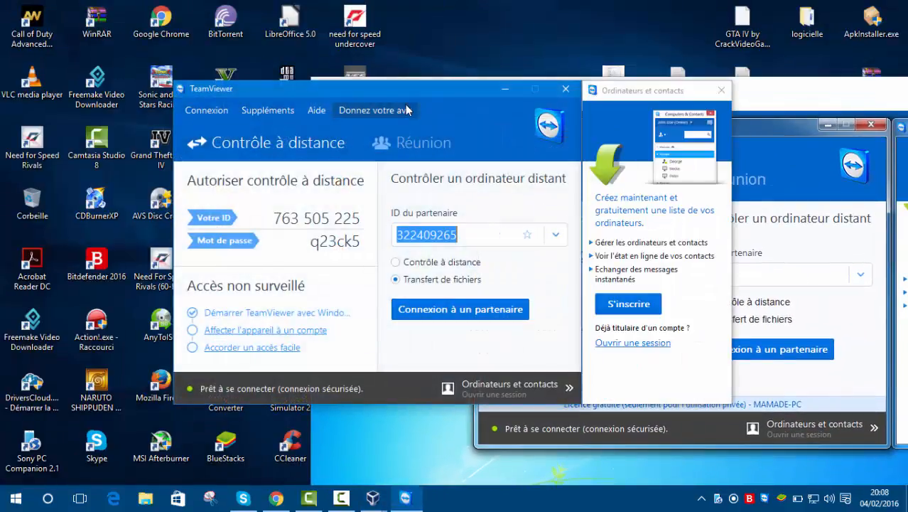
left_click_drag(413, 93, 235, 32)
left_click(342, 498)
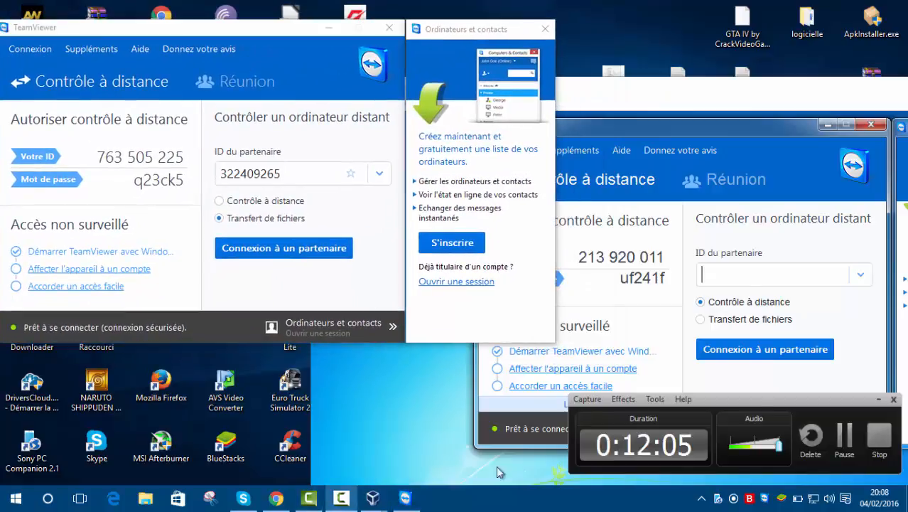
left_click(839, 435)
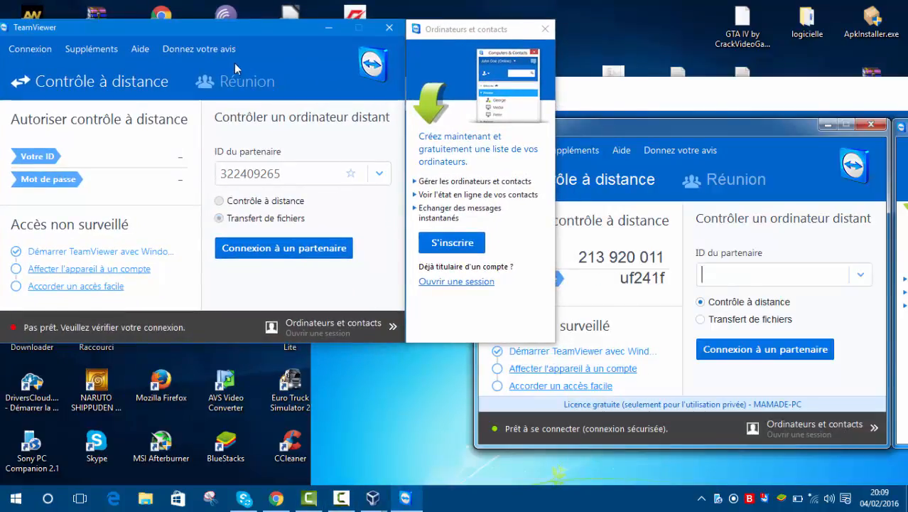
left_click_drag(275, 42, 321, 19)
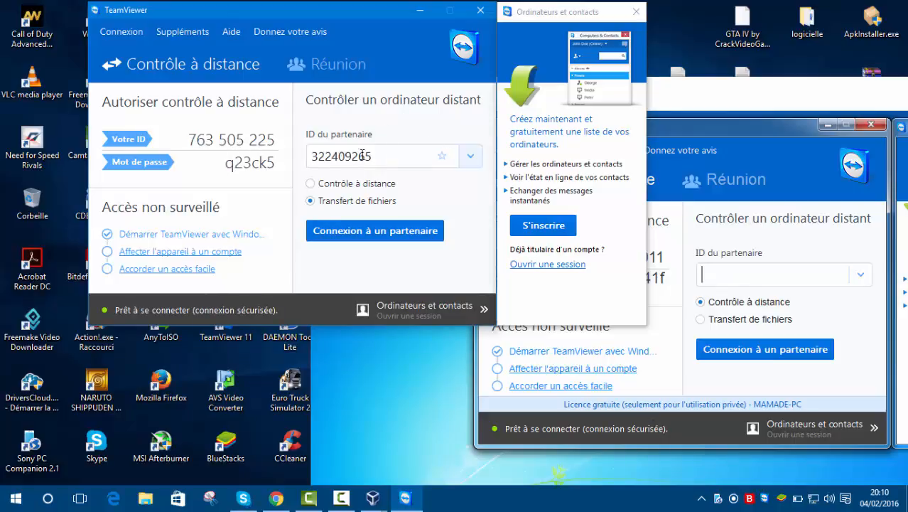
Highlight the host's Votre ID value in TeamViewer to point out which number identifies this computer.
left_click_drag(192, 136, 277, 137)
left_click(277, 137)
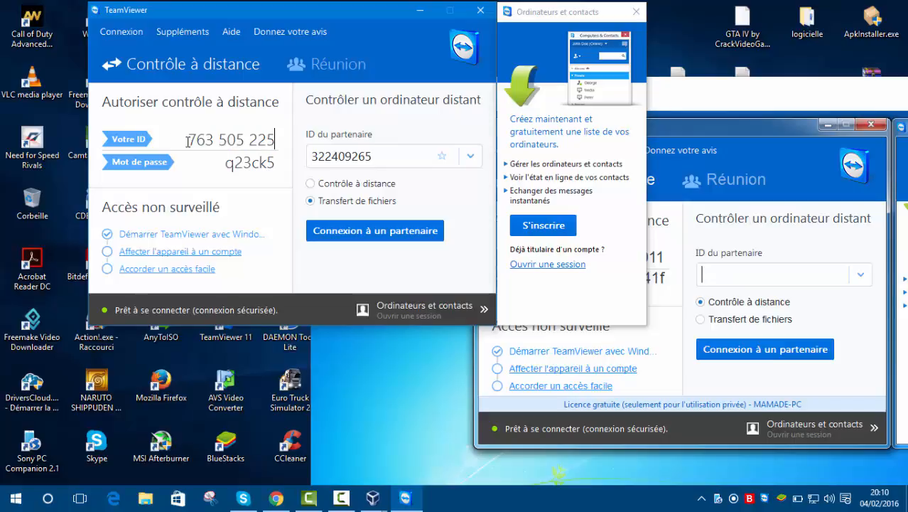
left_click_drag(188, 141, 281, 140)
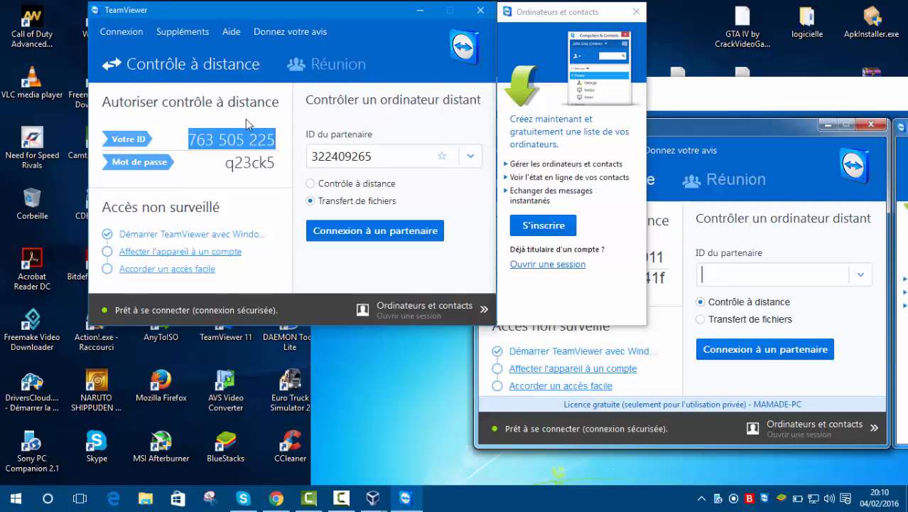
left_click(269, 140)
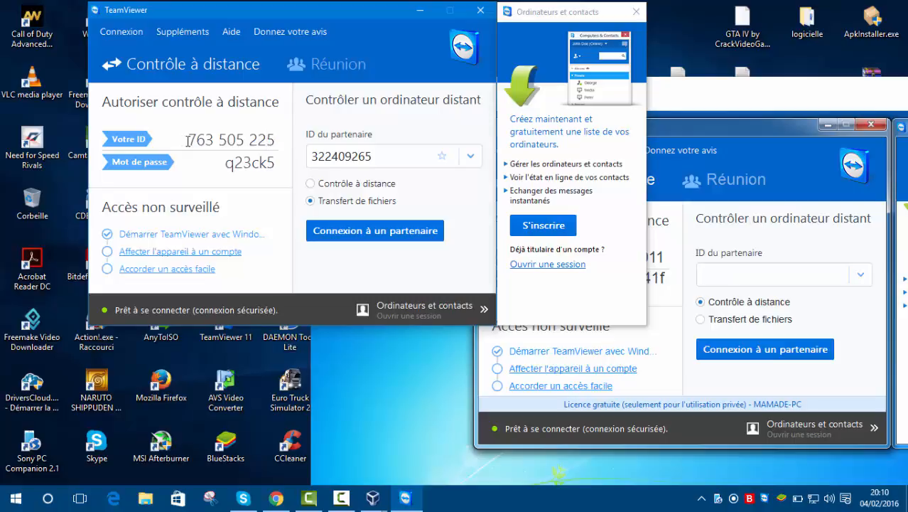
left_click_drag(188, 140, 283, 138)
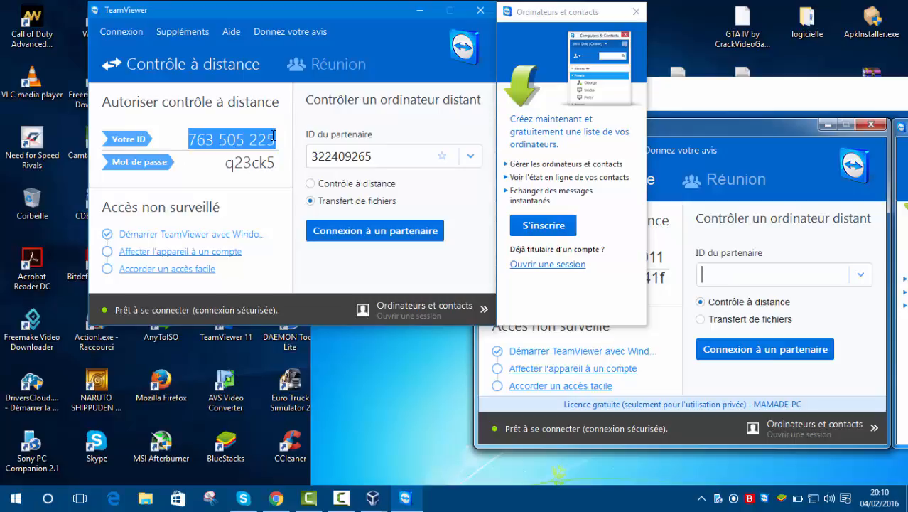
left_click(271, 140)
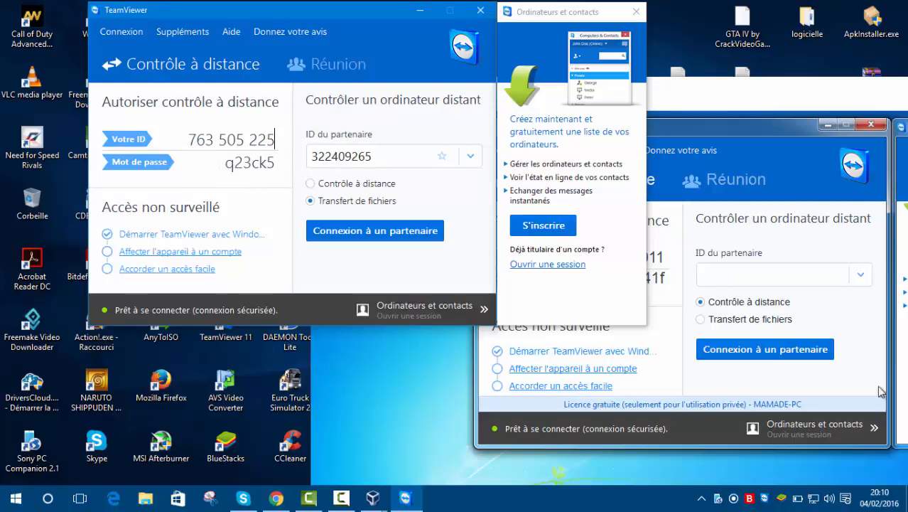
Move the virtual machine window to uncover the host's ID du partenaire field, and copy the virtual machine's Votre ID.
left_click(663, 224)
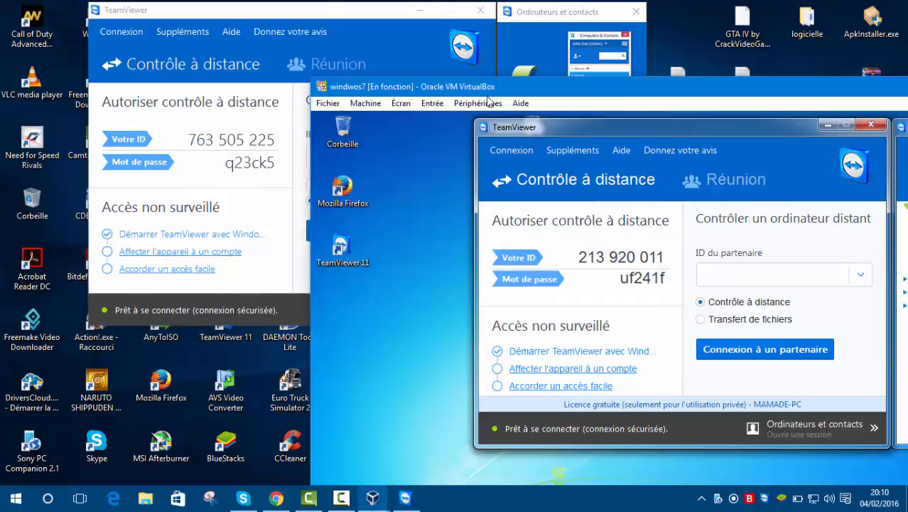
left_click_drag(490, 90, 450, 182)
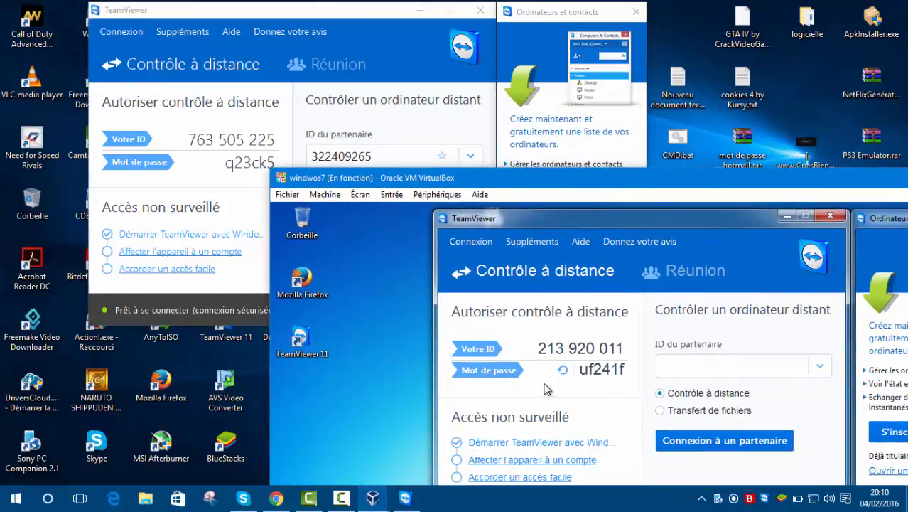
left_click_drag(538, 348, 626, 349)
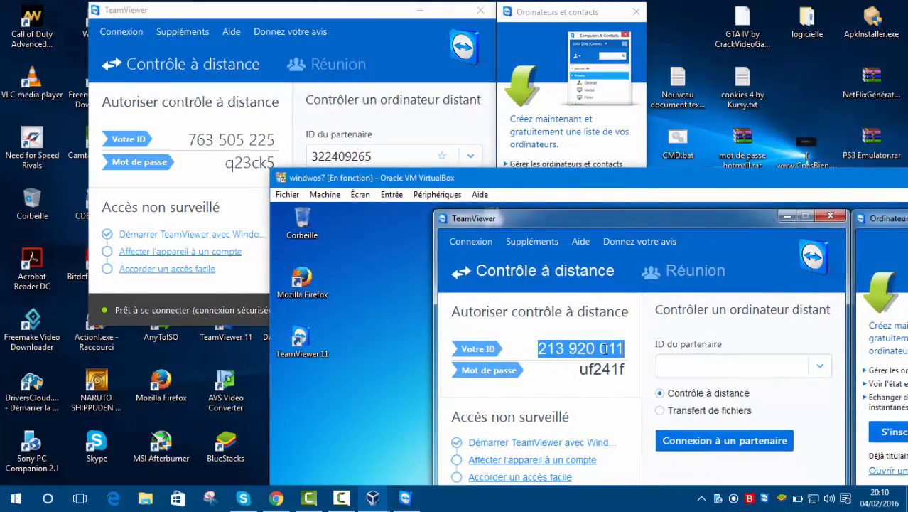
right_click(604, 348)
left_click(606, 391)
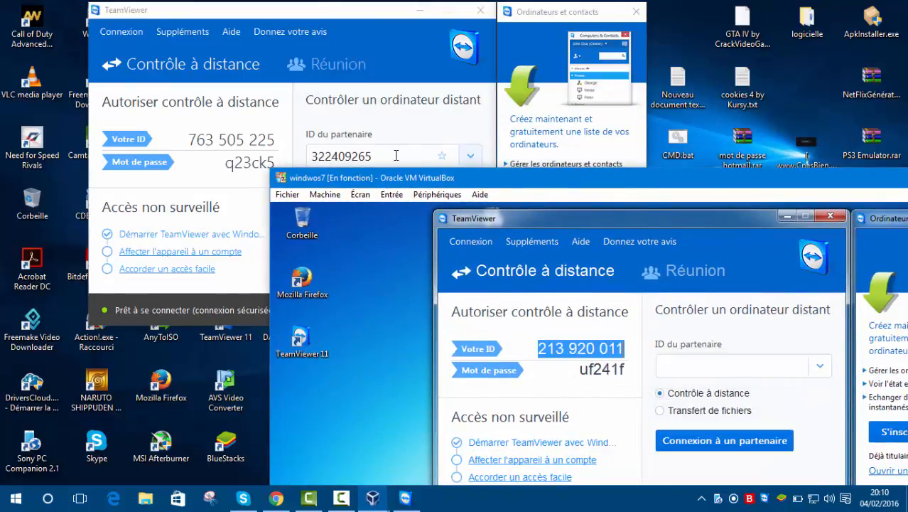
Clear the host's ID du partenaire field and try to paste the virtual machine's TeamViewer ID into it.
left_click_drag(395, 156, 109, 144)
key("BackSpace")
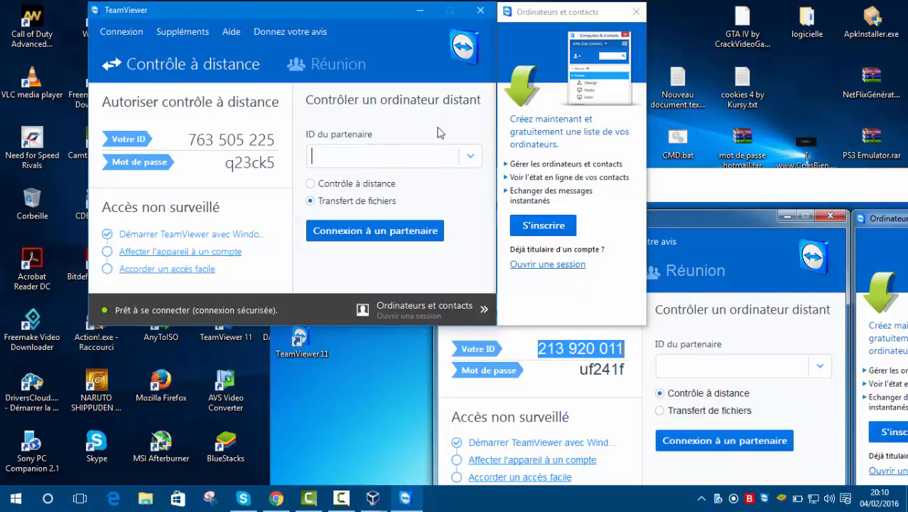
right_click(369, 155)
Try again to copy the virtual machine's Votre ID and paste it into the host's ID du partenaire field.
left_click(601, 348)
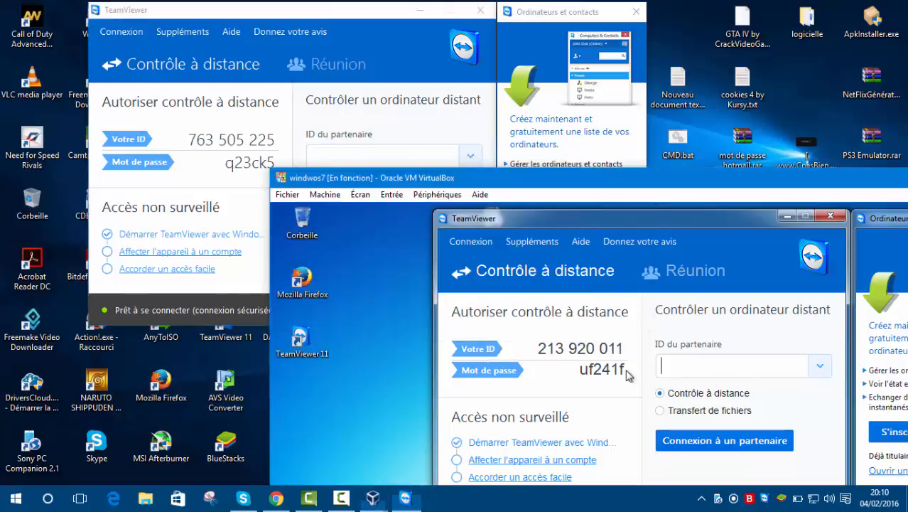
left_click_drag(626, 350, 538, 349)
right_click(539, 349)
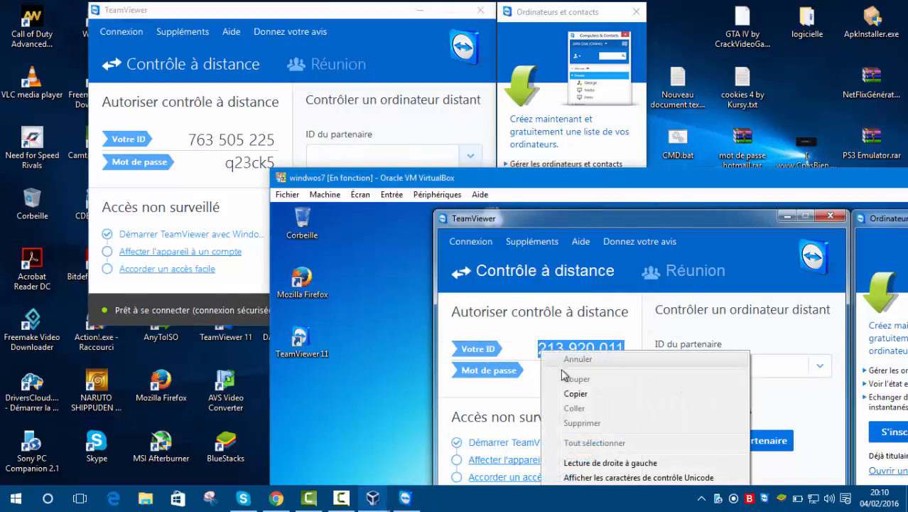
left_click(574, 395)
left_click(361, 155)
right_click(359, 161)
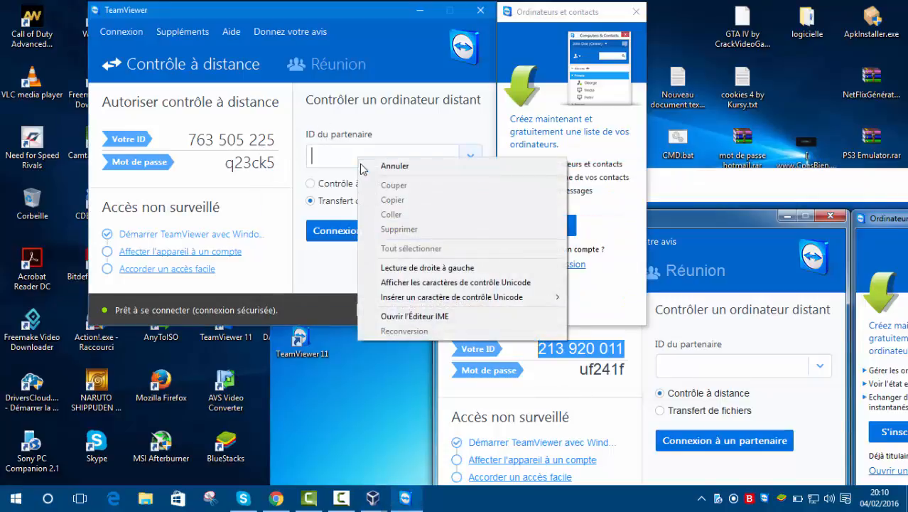
left_click(572, 292)
left_click(694, 367)
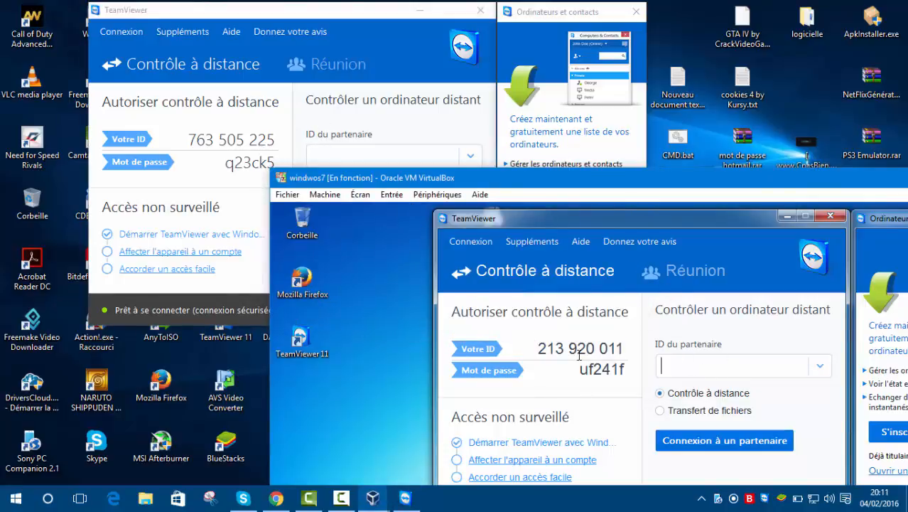
Open Nouveau document texte (4).txt on the host and copy the virtual machine's Votre ID once more.
left_click_drag(540, 346, 624, 344)
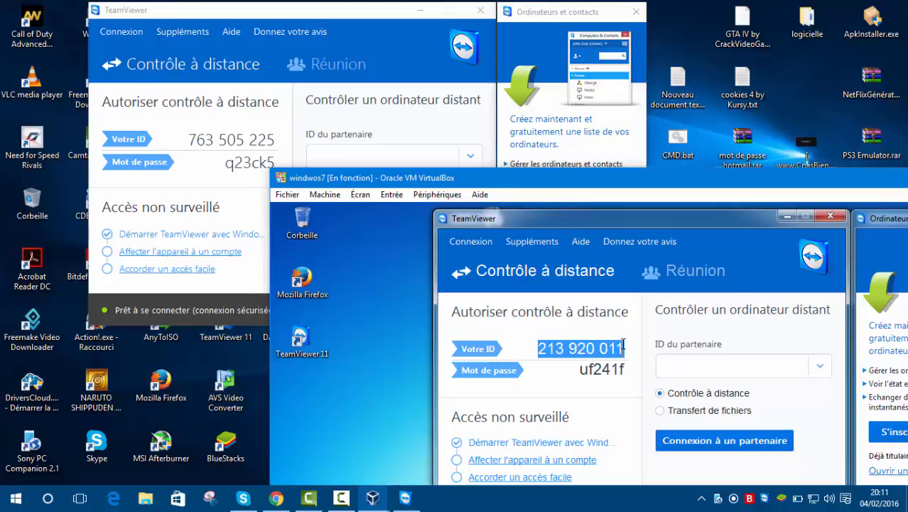
left_click(674, 74)
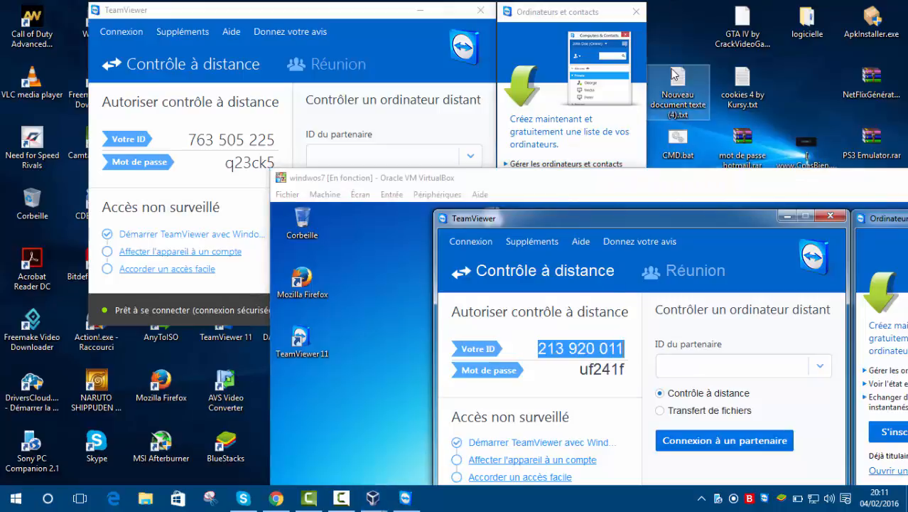
double_click(675, 73)
right_click(277, 202)
left_click(220, 209)
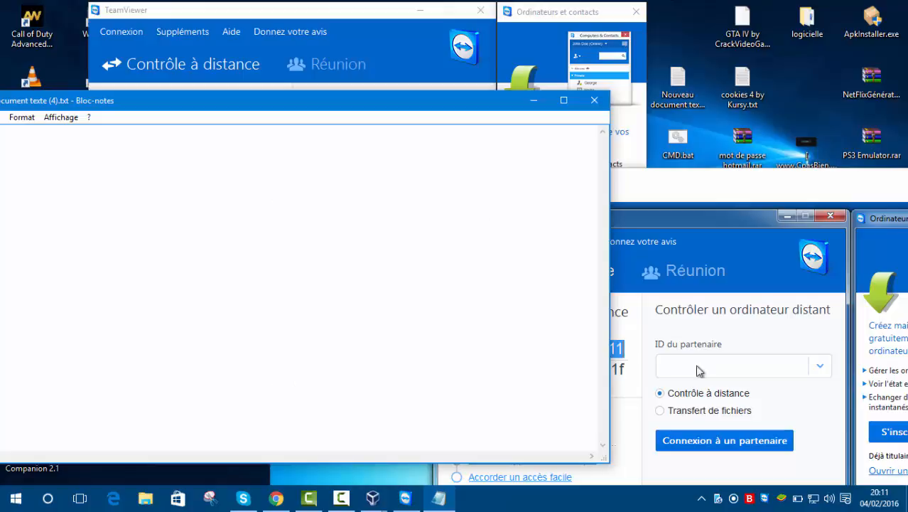
right_click(625, 348)
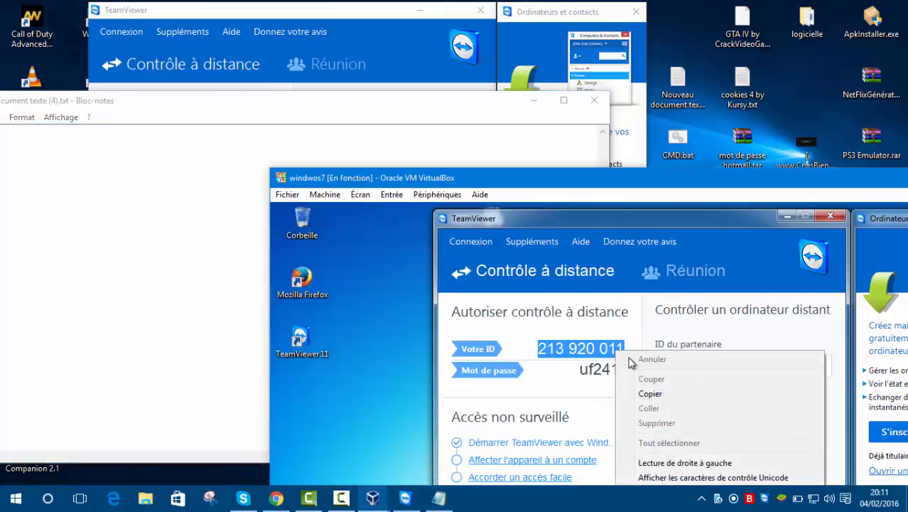
left_click(643, 393)
Create a new text document on the virtual machine's desktop, moving its window up to reach the option.
right_click(354, 338)
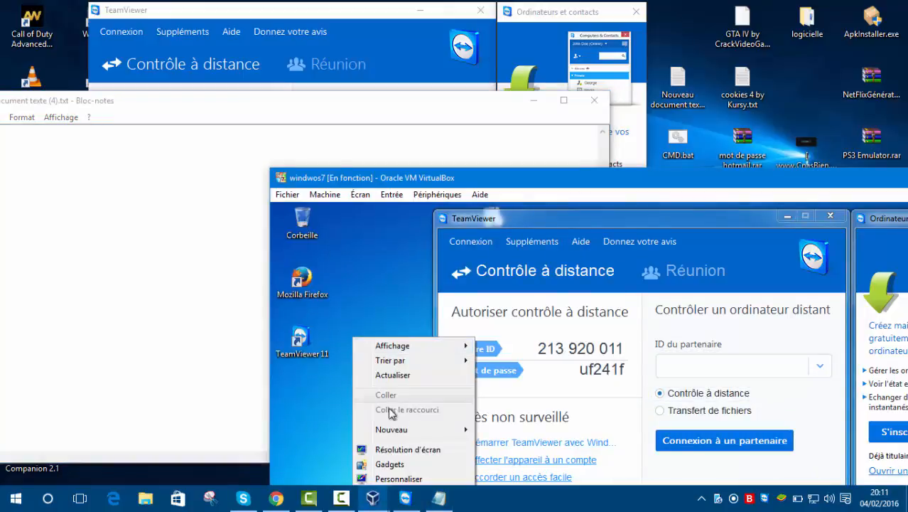
mouse_move(434, 431)
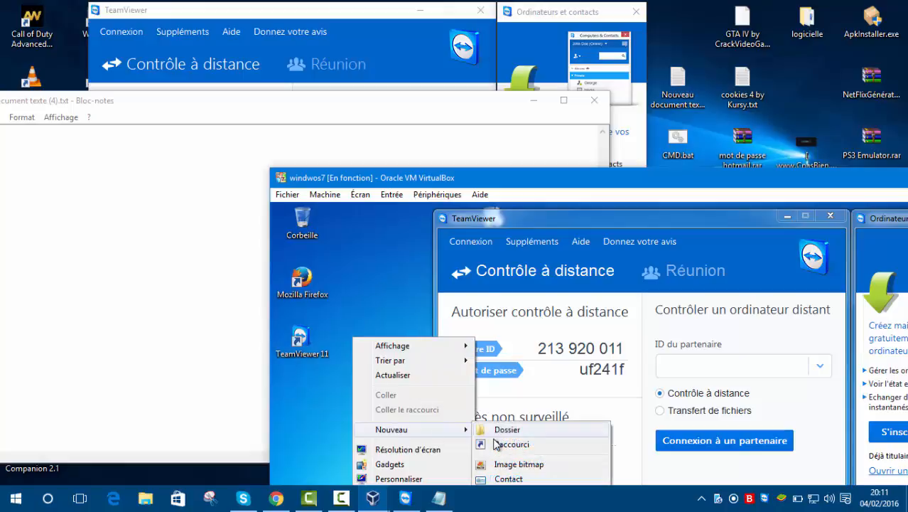
left_click_drag(490, 178, 449, 45)
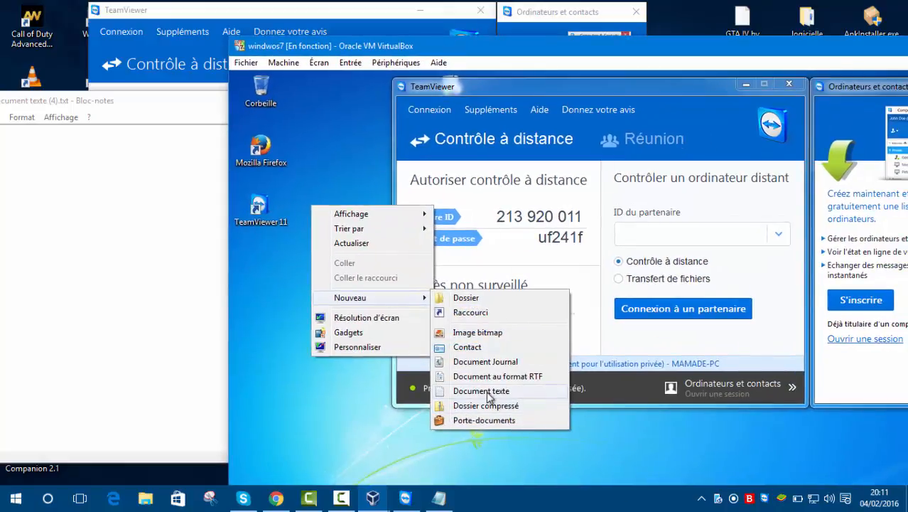
left_click(489, 393)
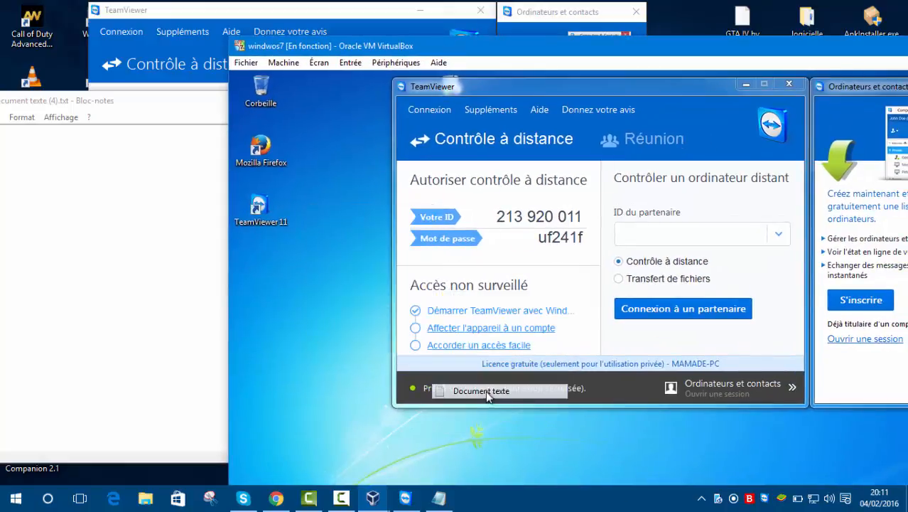
Look through the virtual machine's Dossiers partagés, Système, Affichage and Général settings for a host-guest sharing option.
left_click(395, 62)
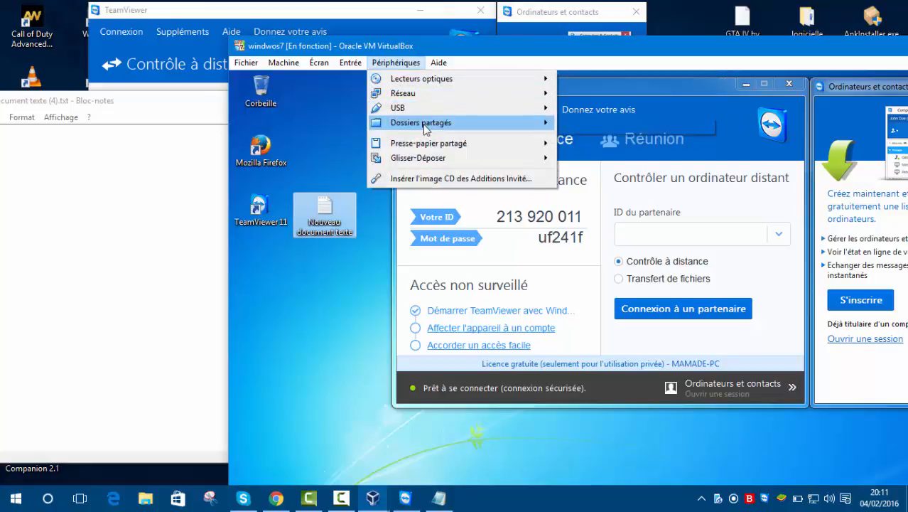
mouse_move(509, 125)
left_click(584, 126)
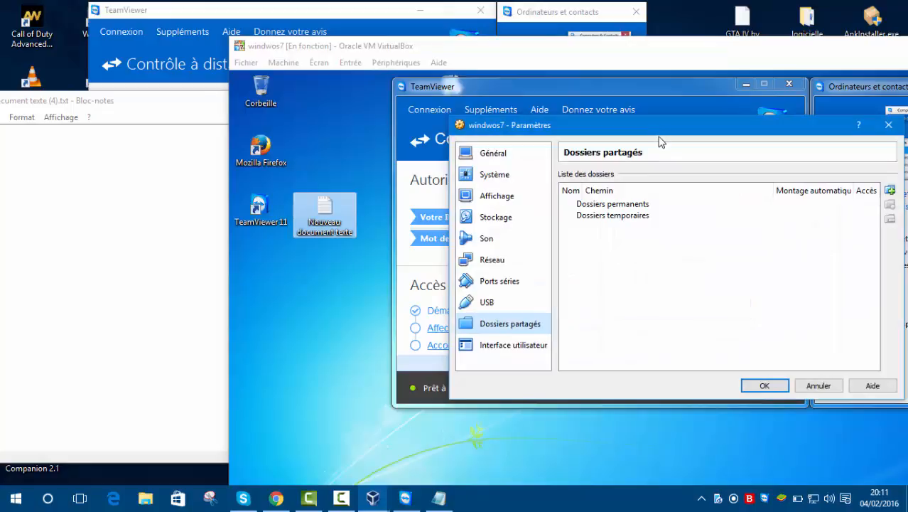
left_click_drag(546, 132, 396, 83)
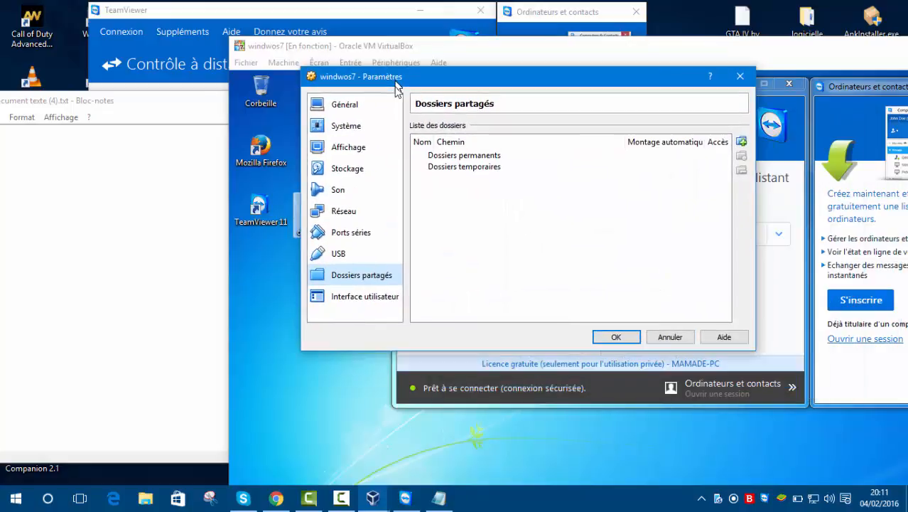
left_click(348, 126)
left_click(537, 129)
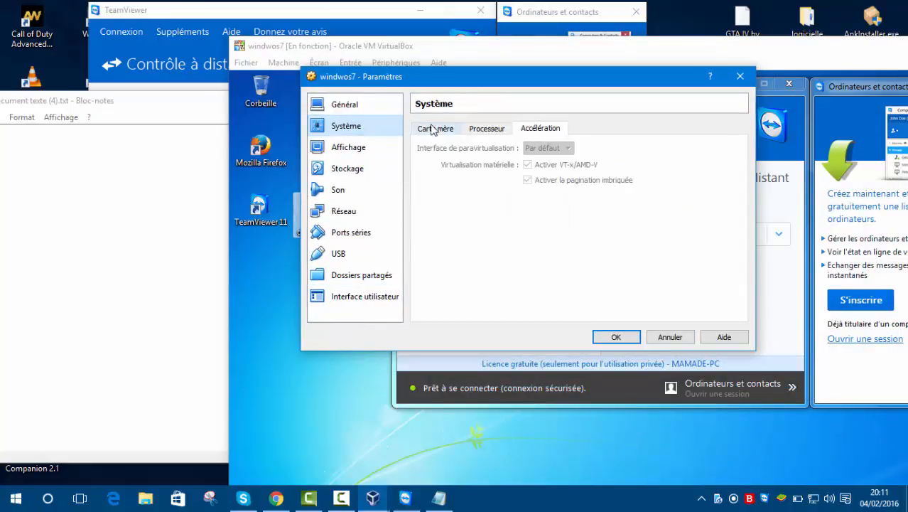
left_click(448, 130)
left_click(483, 130)
left_click(361, 148)
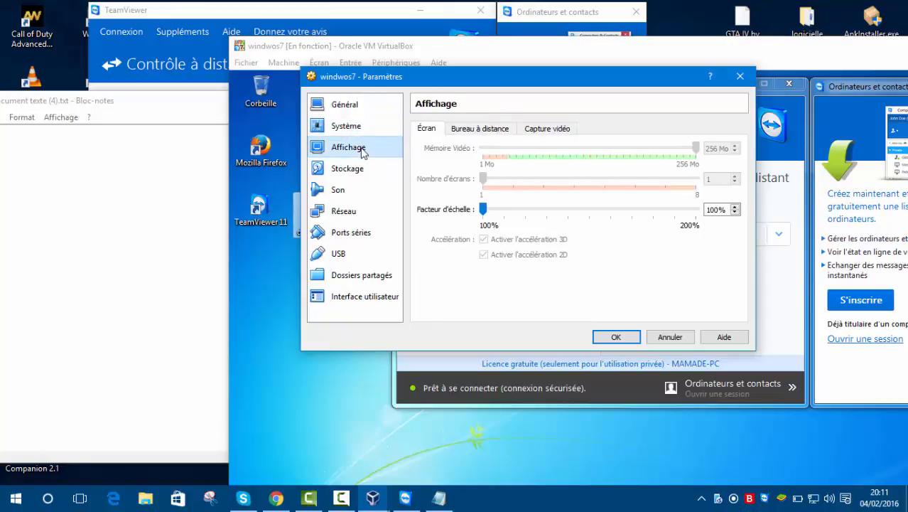
left_click(375, 113)
left_click(507, 129)
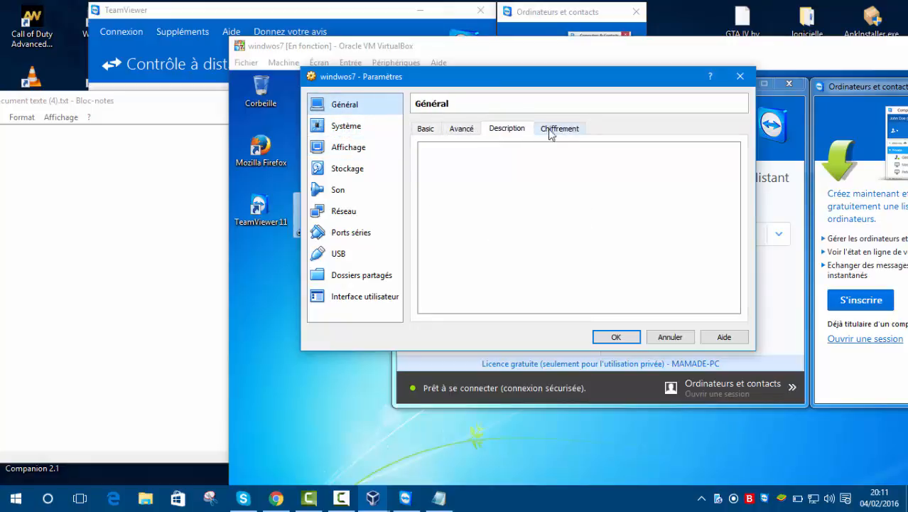
left_click(553, 129)
Set the virtual machine's Presse-papier partagé and Glisser-Déposer to Bidirectionnel and apply the settings.
left_click(462, 129)
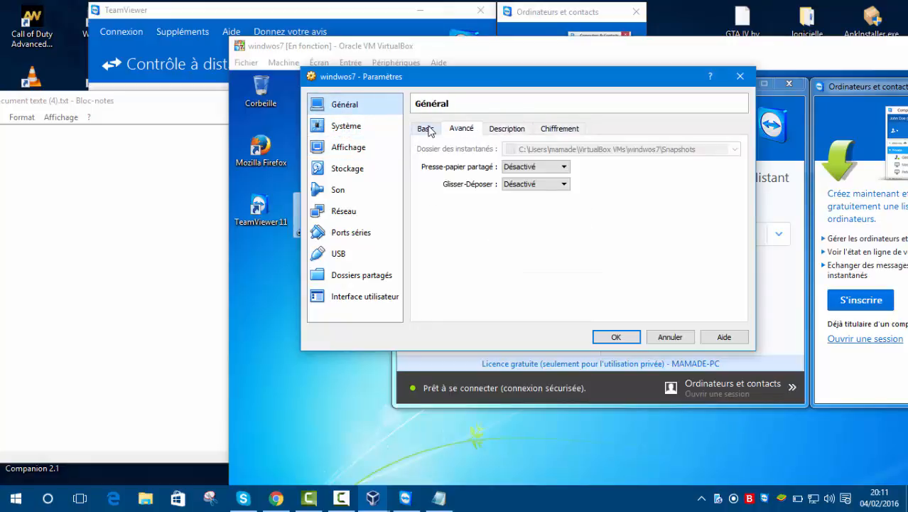
left_click(530, 167)
left_click(540, 204)
left_click(535, 184)
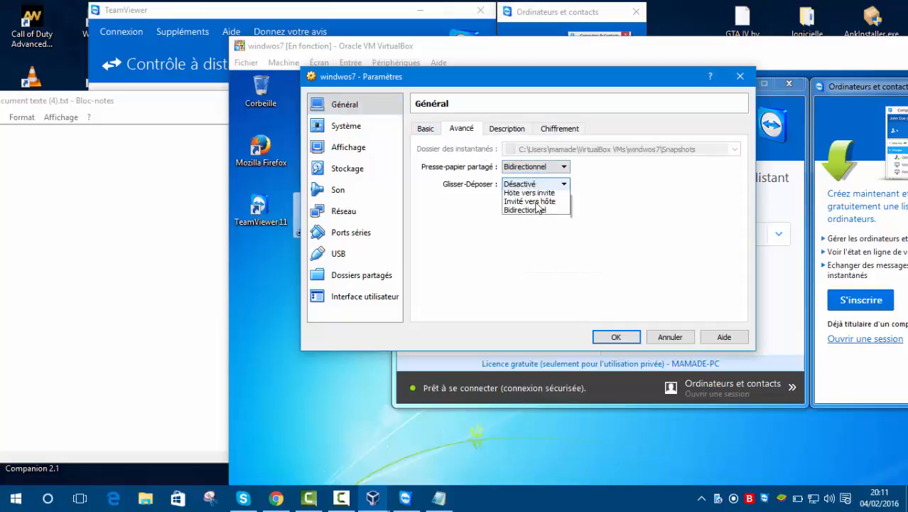
left_click(530, 220)
left_click(614, 334)
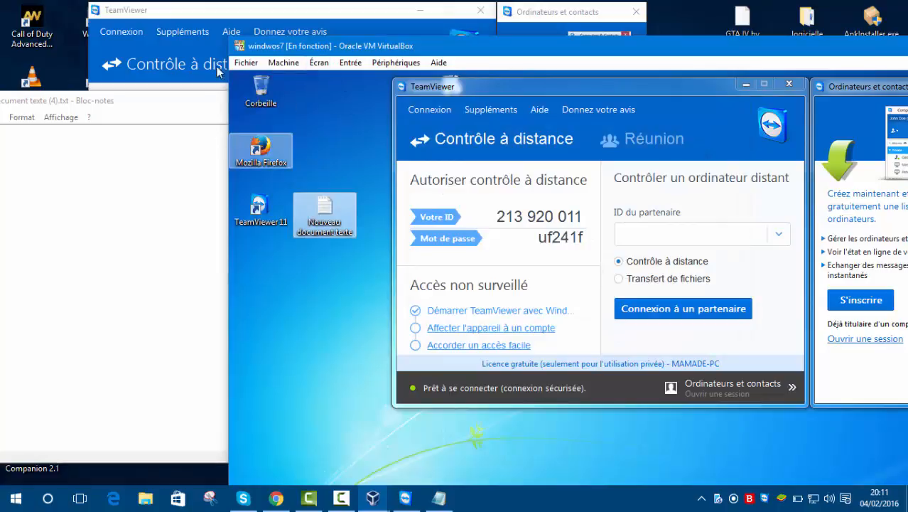
Try to paste the partner's ID into the host TeamViewer's ID du partenaire field.
left_click(222, 14)
right_click(387, 154)
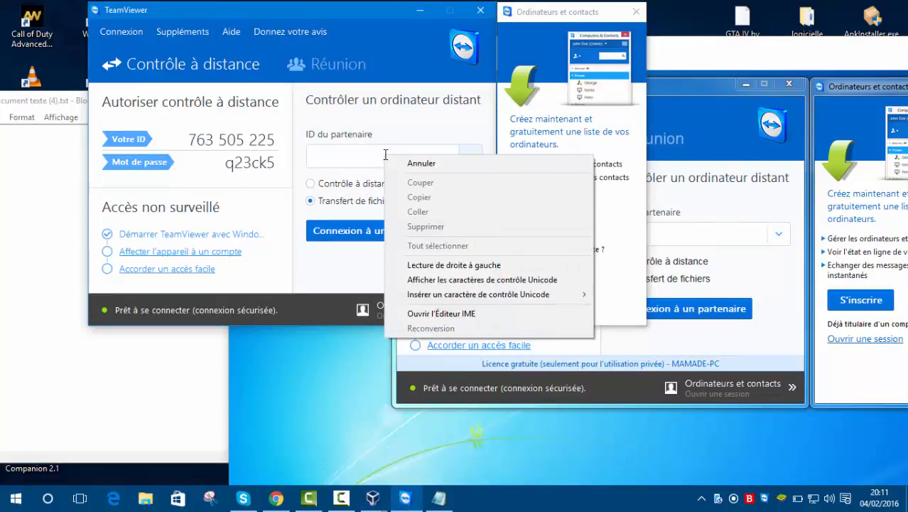
left_click(372, 156)
Copy the virtual machine's Votre ID and paste it into the host TeamViewer's ID du partenaire field.
left_click(729, 250)
mouse_move(585, 218)
left_mouse_down()
mouse_move(500, 217)
mouse_move(585, 217)
left_mouse_up()
key("ctrl+c")
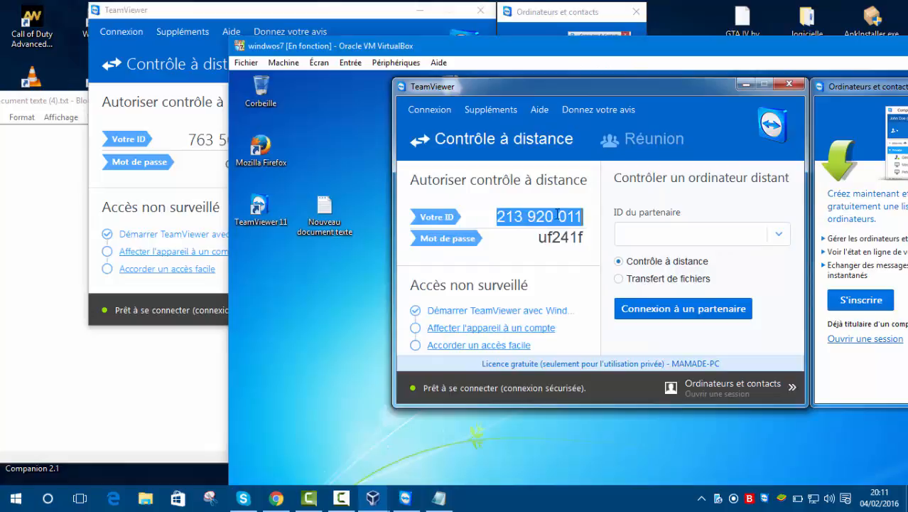
right_click(555, 216)
left_click(589, 260)
left_click(288, 15)
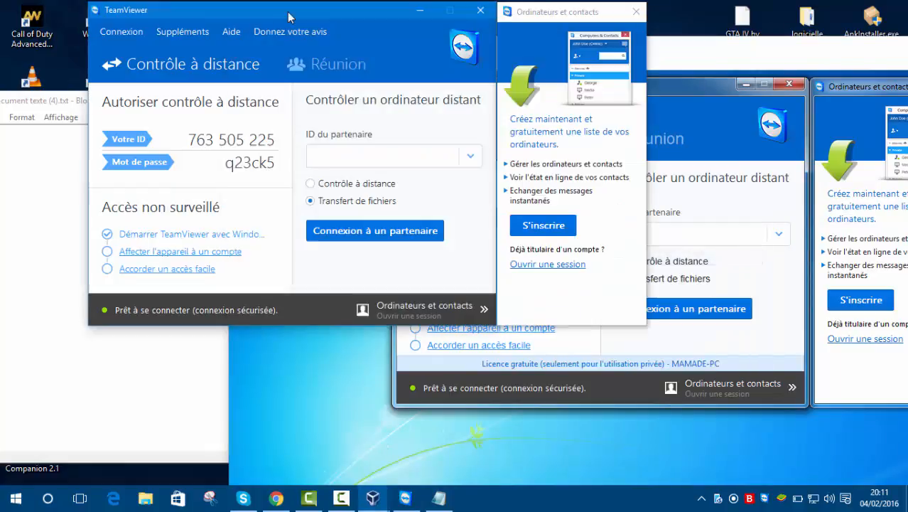
right_click(368, 153)
left_click(399, 210)
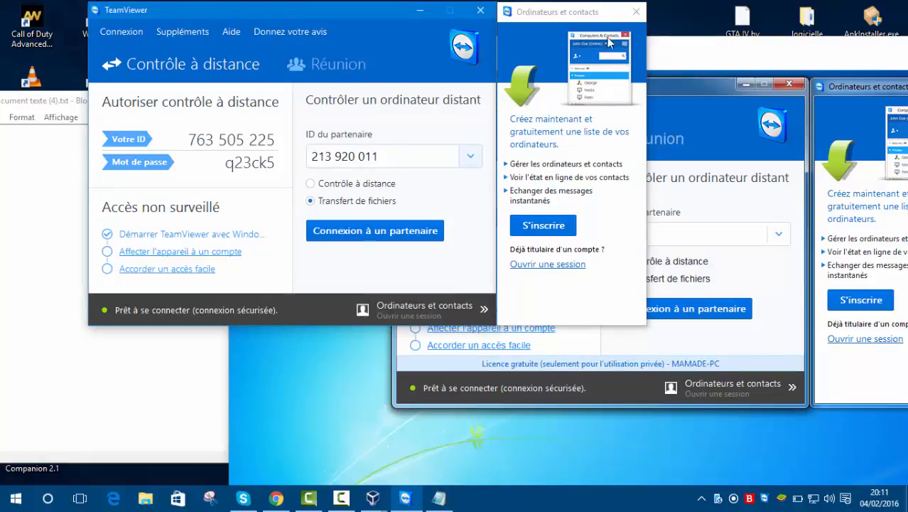
Move the host's TeamViewer window beside the virtual machine, start the Transfert de fichiers connection, and clear the Notepad window away.
left_click_drag(389, 6, 297, 32)
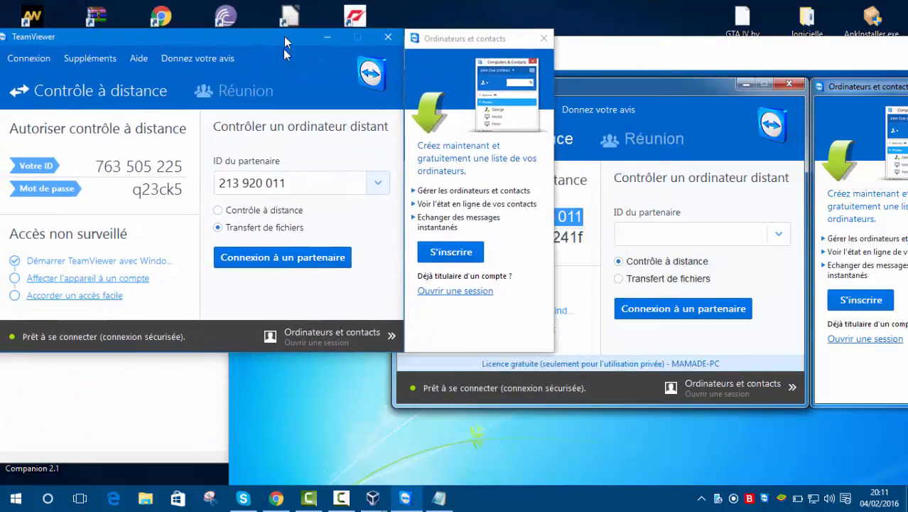
left_click(296, 260)
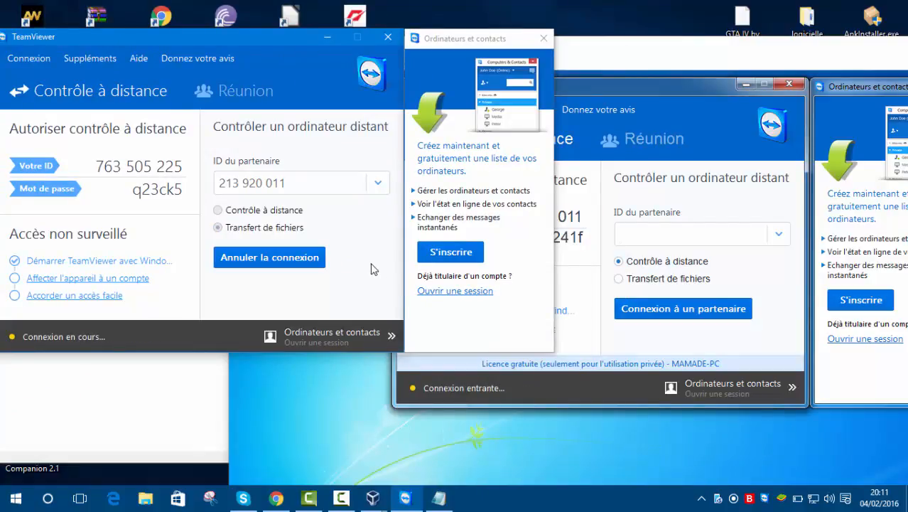
left_click(438, 497)
left_click(595, 99)
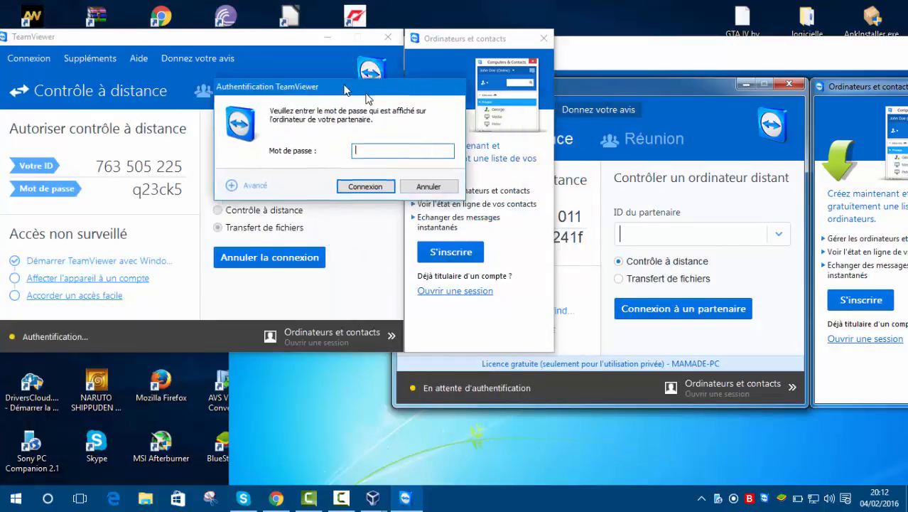
Copy the virtual machine's Mot de passe, paste it into the host's authentication prompt, and connect.
left_click(670, 113)
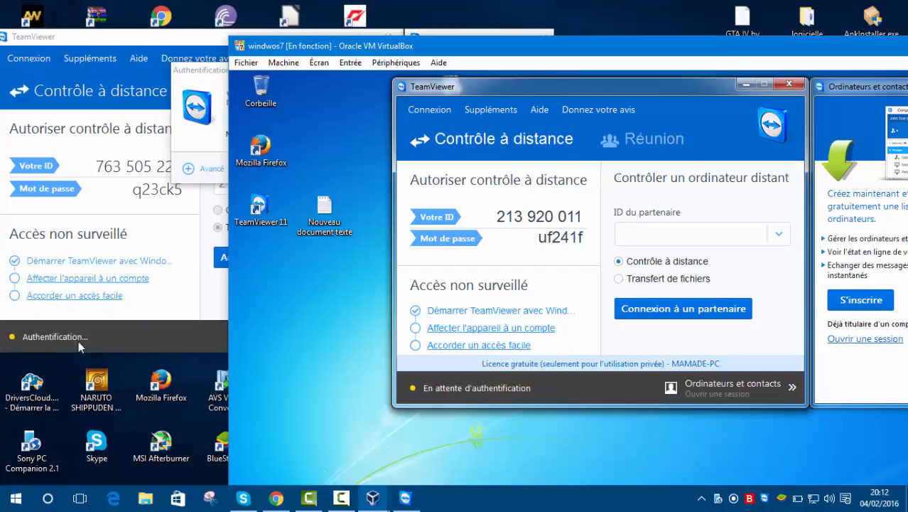
left_click_drag(538, 238, 590, 235)
right_click(583, 238)
left_click(602, 276)
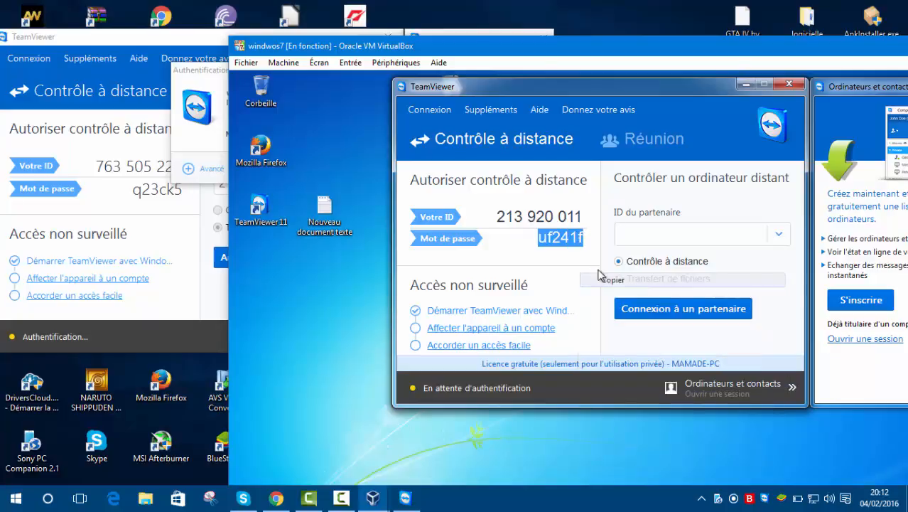
left_click_drag(336, 51, 542, 169)
left_click(374, 132)
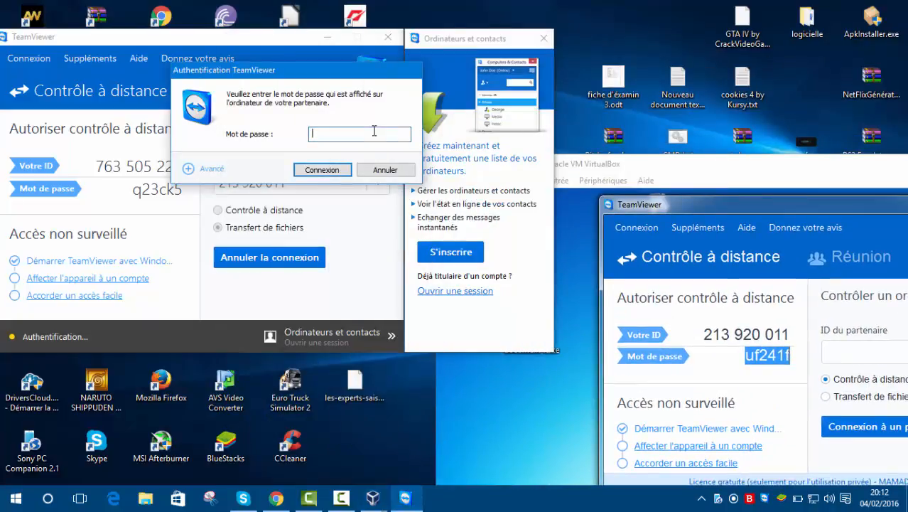
right_click(374, 132)
left_click(408, 188)
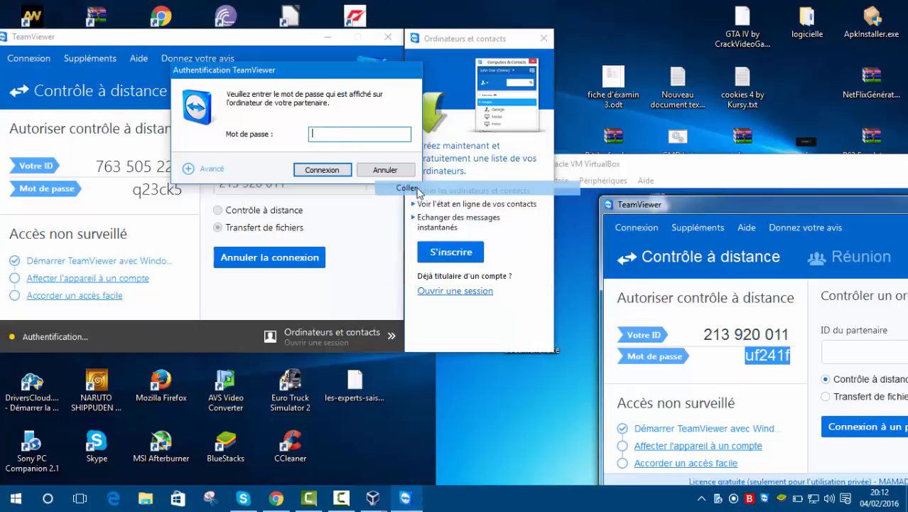
left_click(321, 170)
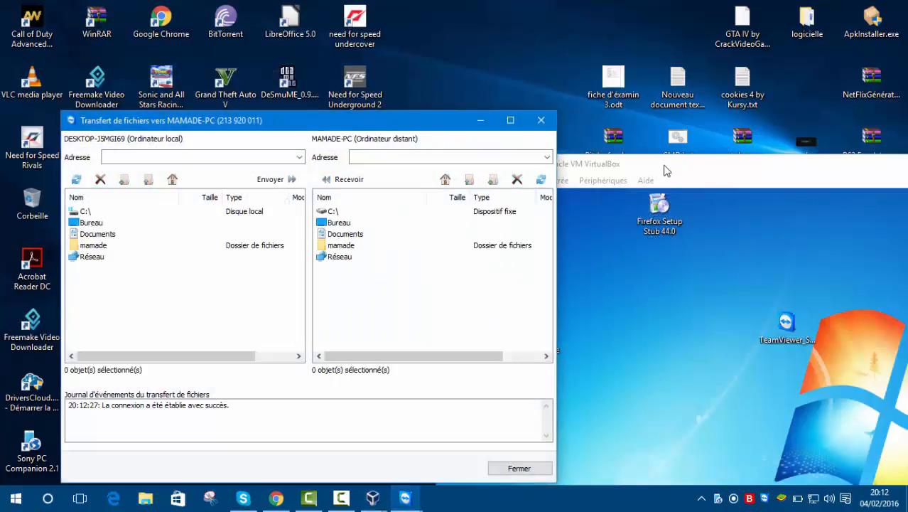
End the file-transfer session and reconnect to the virtual machine in Contrôle à distance mode.
left_click(540, 121)
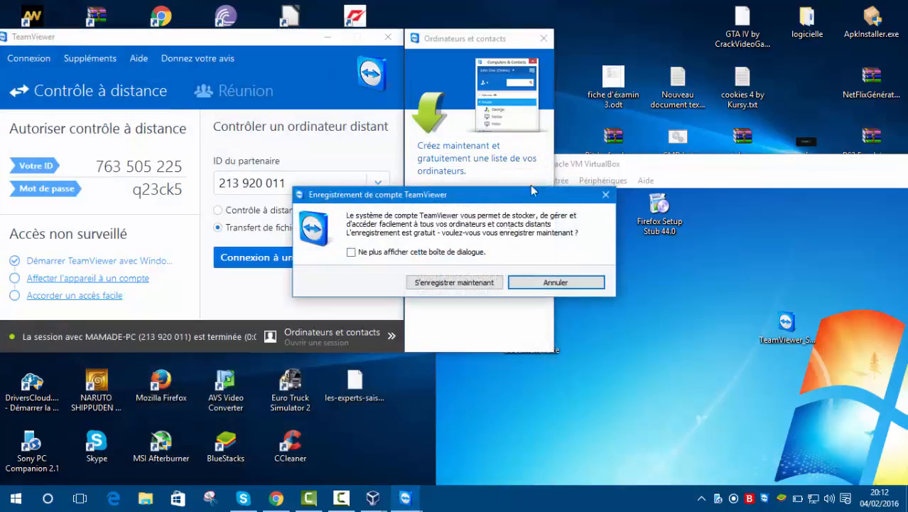
left_click(545, 281)
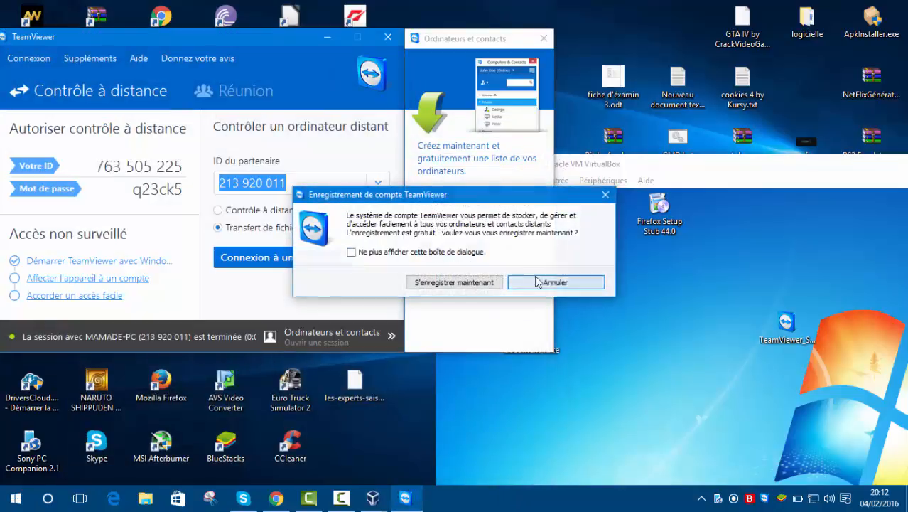
left_click(237, 212)
left_click(259, 258)
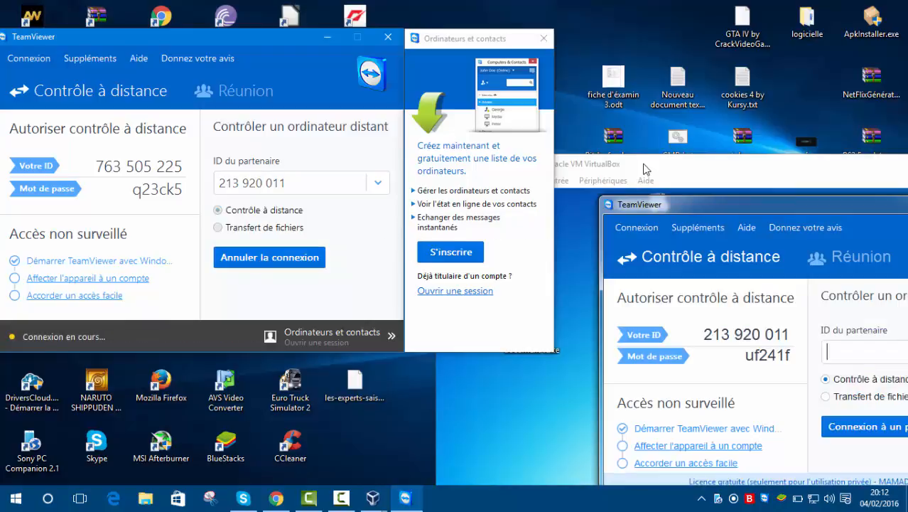
left_click_drag(645, 162, 458, 276)
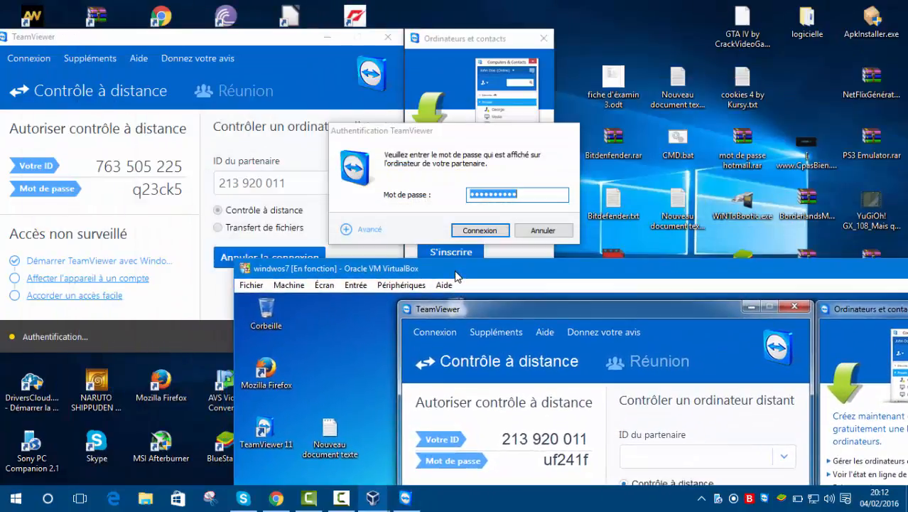
left_click(475, 232)
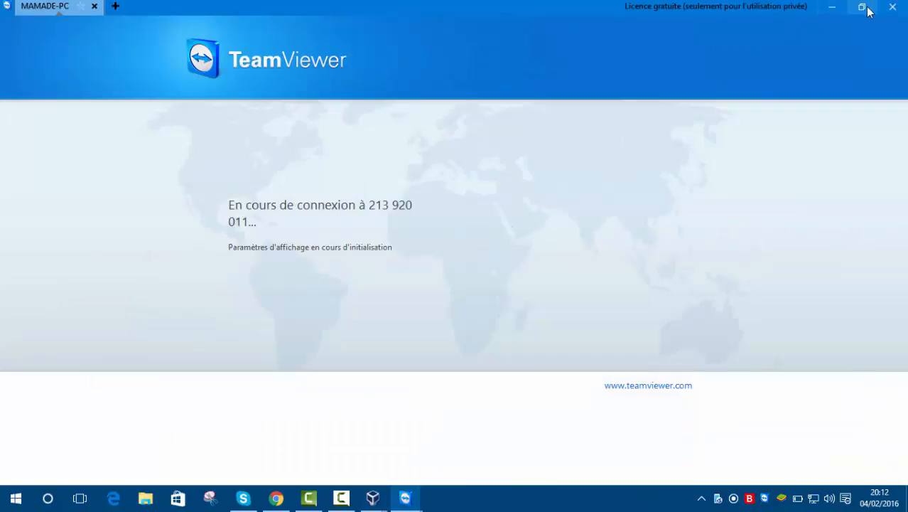
Restore the remote session window to a smaller size and move the virtual machine's window up on the host desktop.
left_click(862, 6)
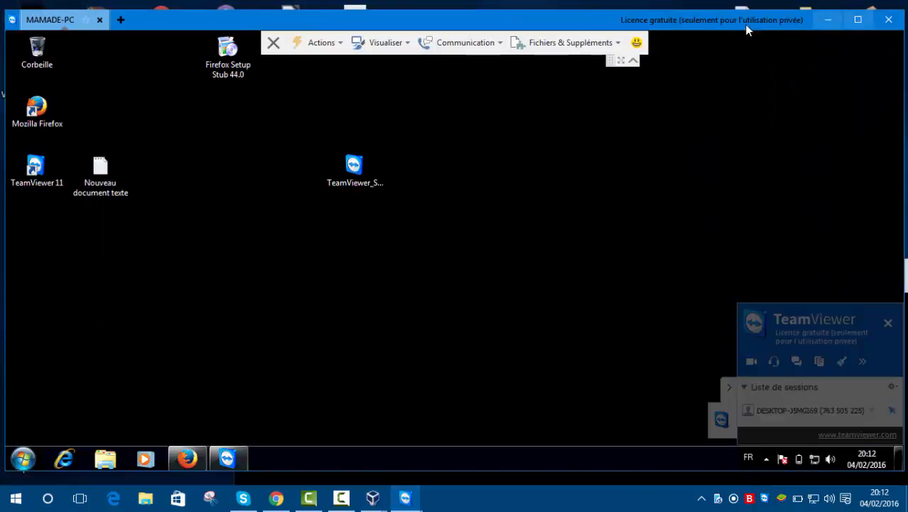
left_click_drag(710, 24, 630, 23)
left_click_drag(876, 274, 658, 18)
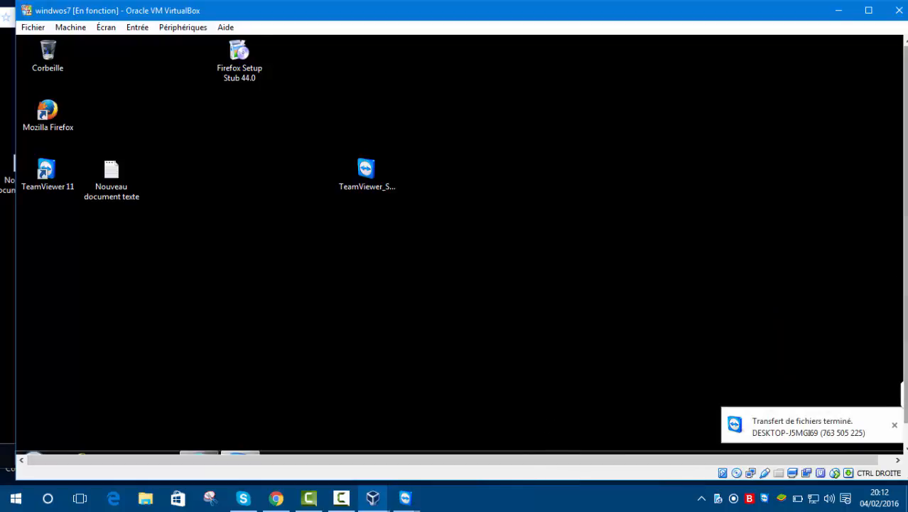
Open the file-transfer event log on the virtual machine, and close both the log and its notification.
left_click(793, 406)
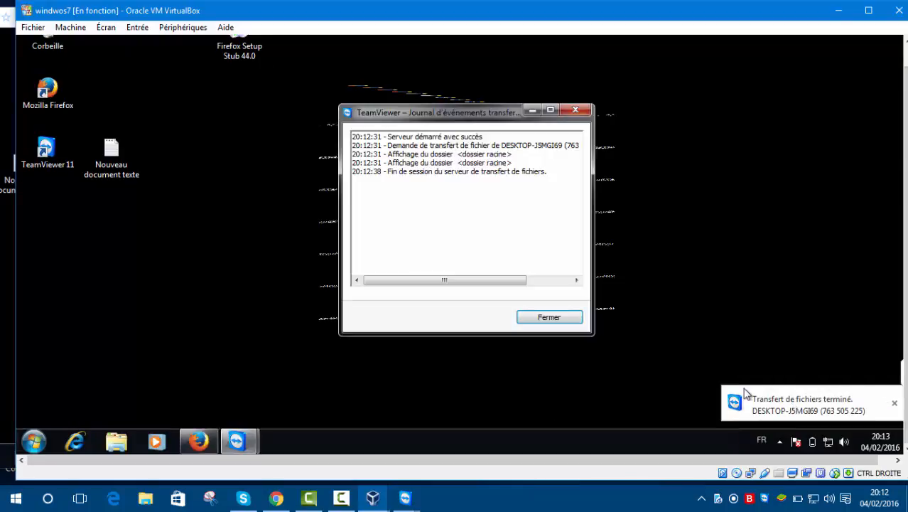
left_click(552, 315)
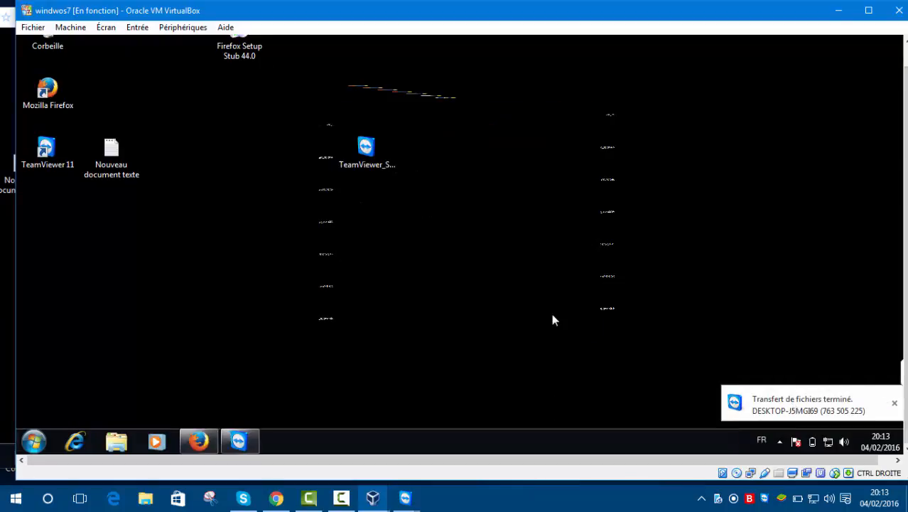
left_click(895, 404)
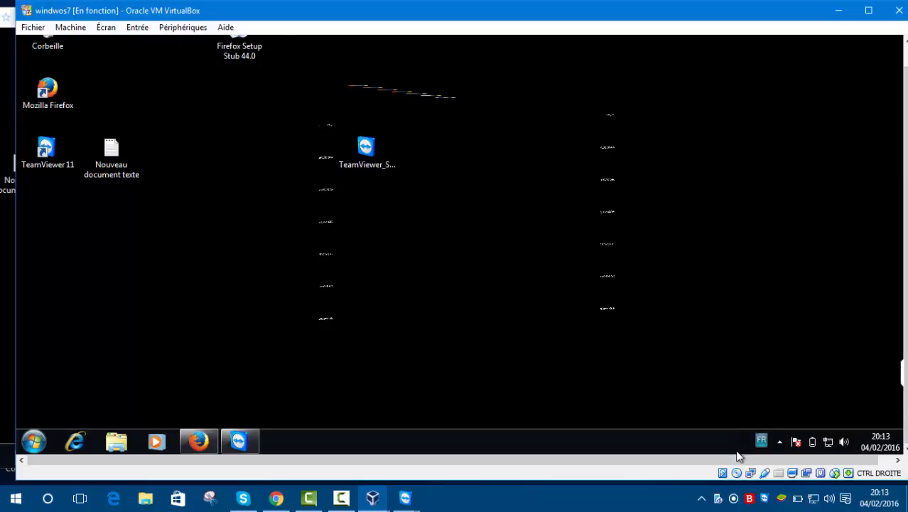
Expand the TeamViewer session panel on the virtual machine and make a drag selection across its desktop.
left_click_drag(745, 459, 880, 416)
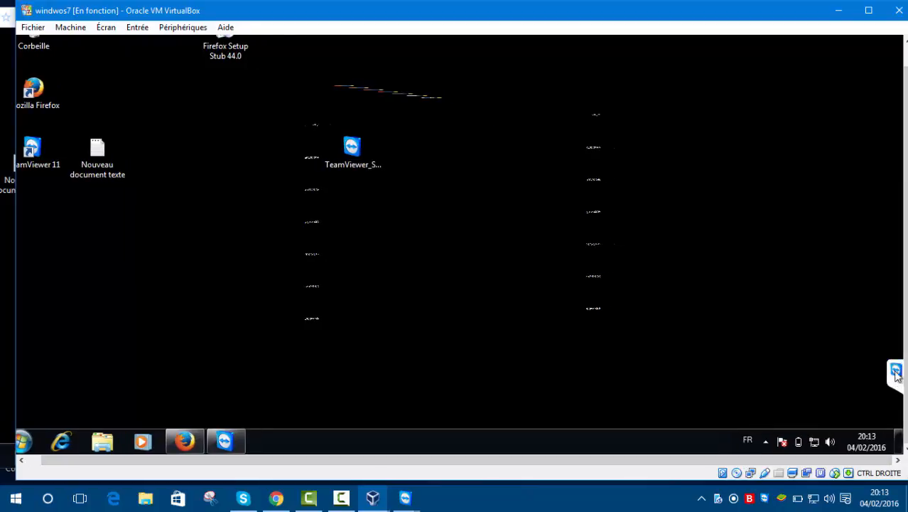
left_click(896, 378)
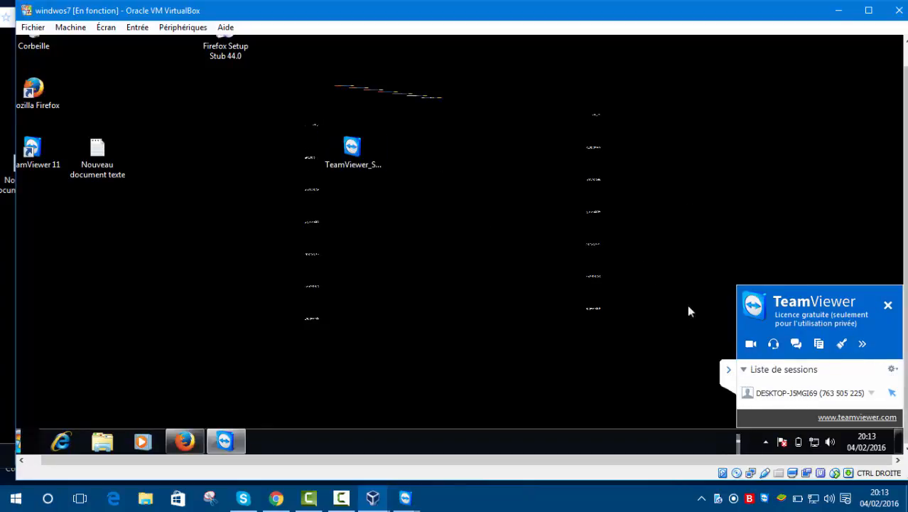
left_click_drag(264, 105, 270, 150)
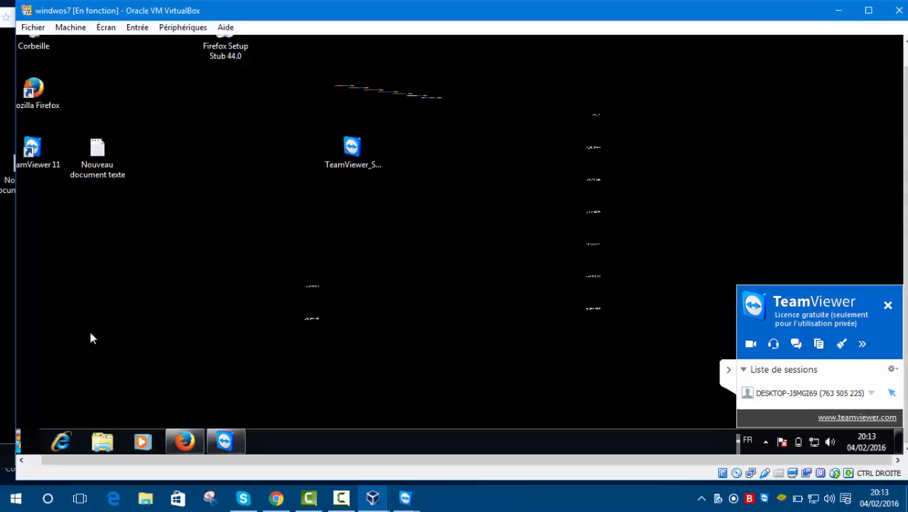
Minimize the virtual machine's window and maximize the remote session window.
left_click(839, 10)
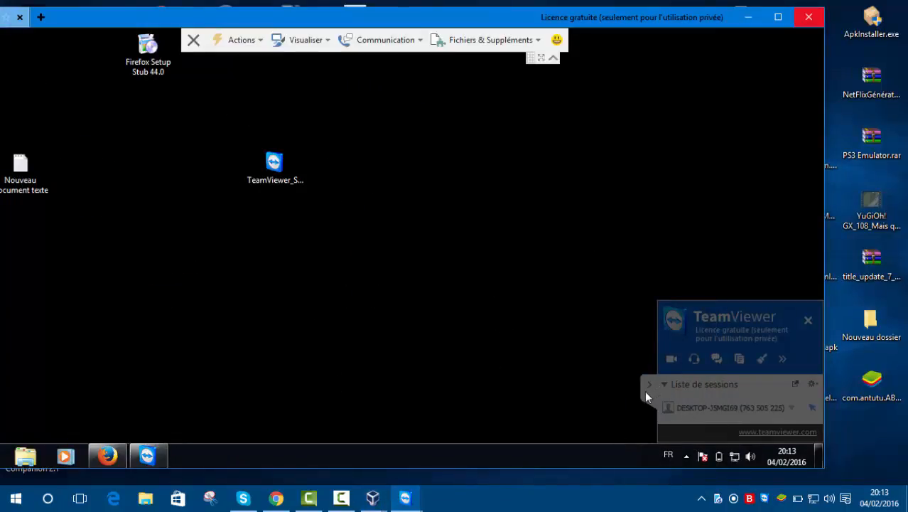
left_click(647, 388)
left_click(778, 17)
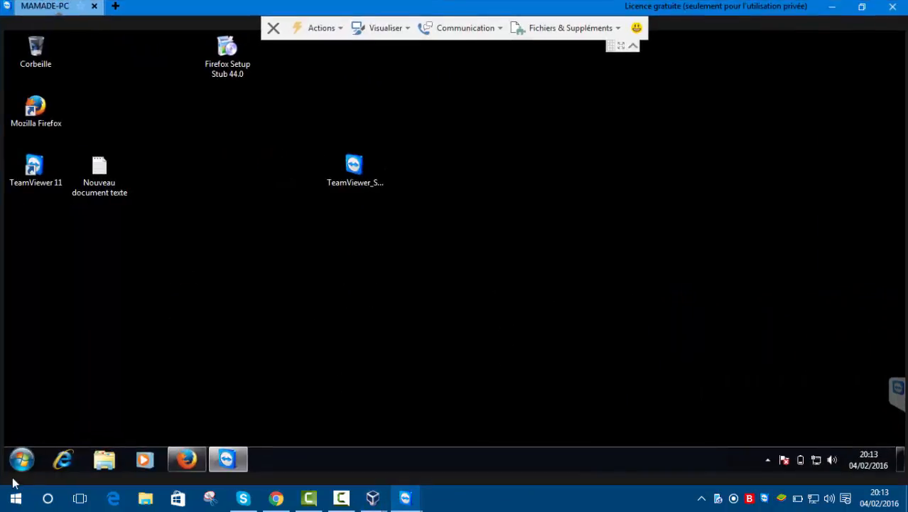
Test the remote control by opening and closing the remote Start menu and selecting Corbeille and Nouveau document texte.
left_click(29, 458)
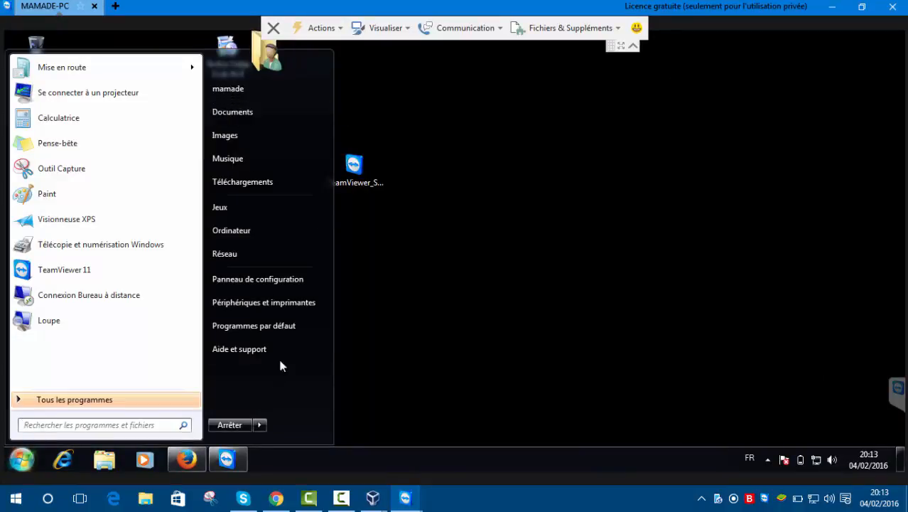
left_click(392, 172)
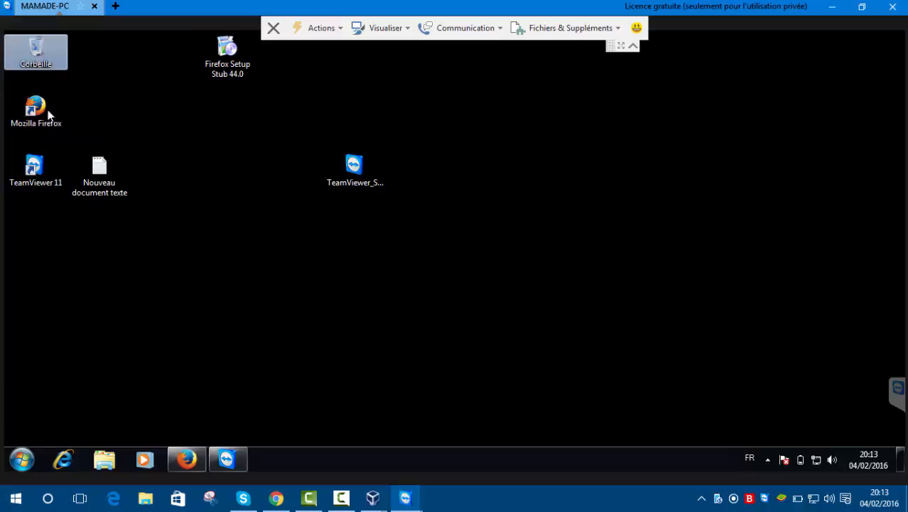
left_click(40, 64)
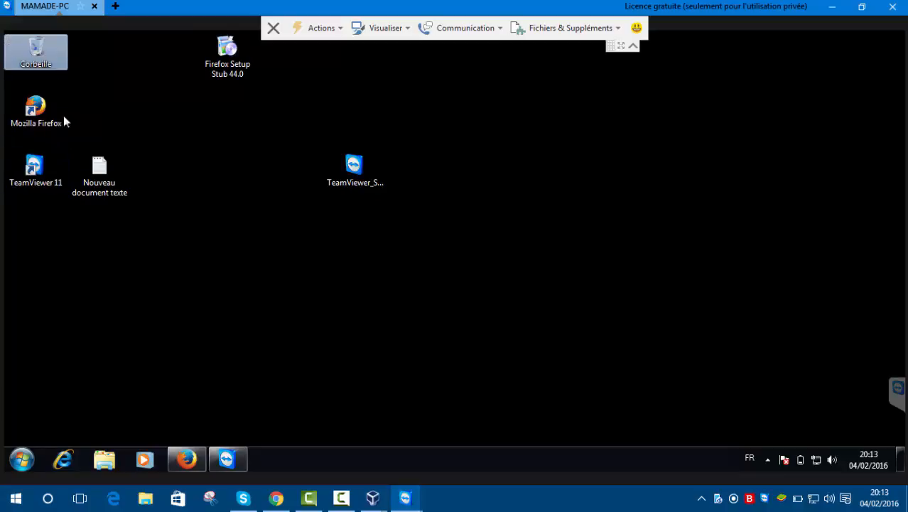
left_click(107, 193)
left_click(182, 105)
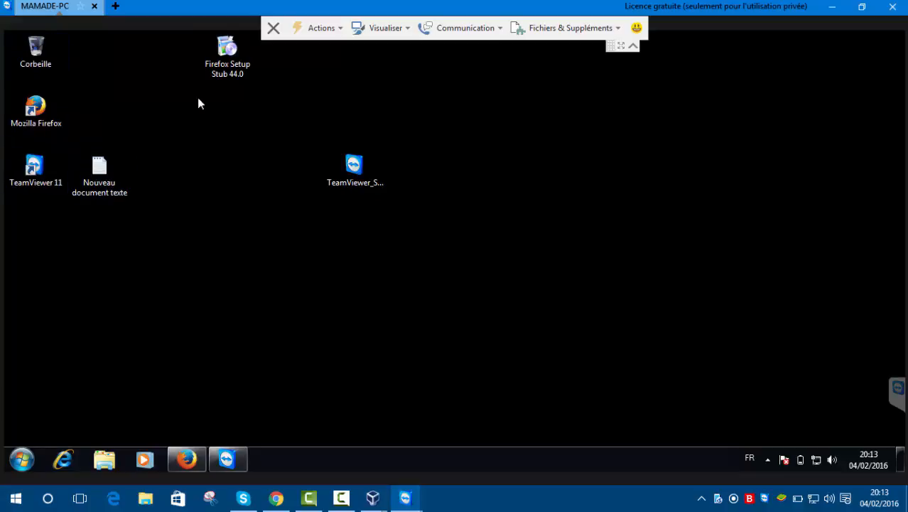
Collapse the remote session's toolbar and expand it again.
left_click(633, 48)
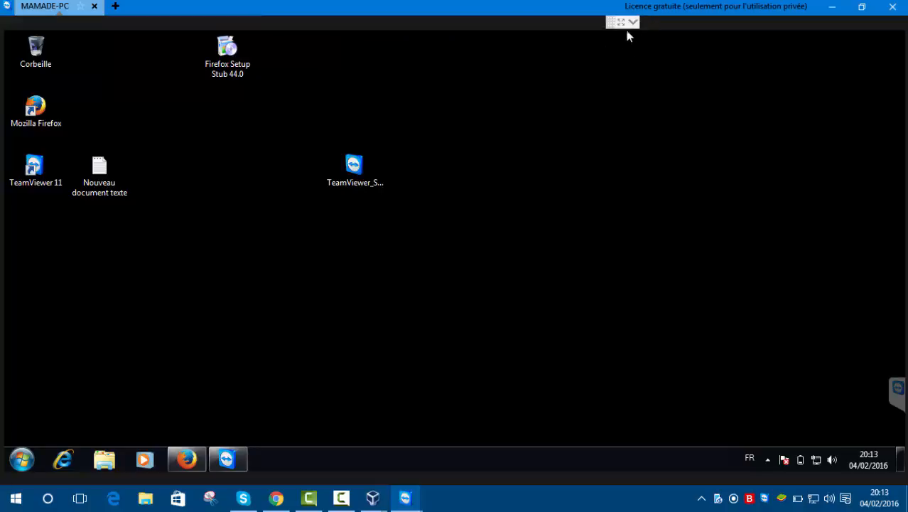
left_click(633, 23)
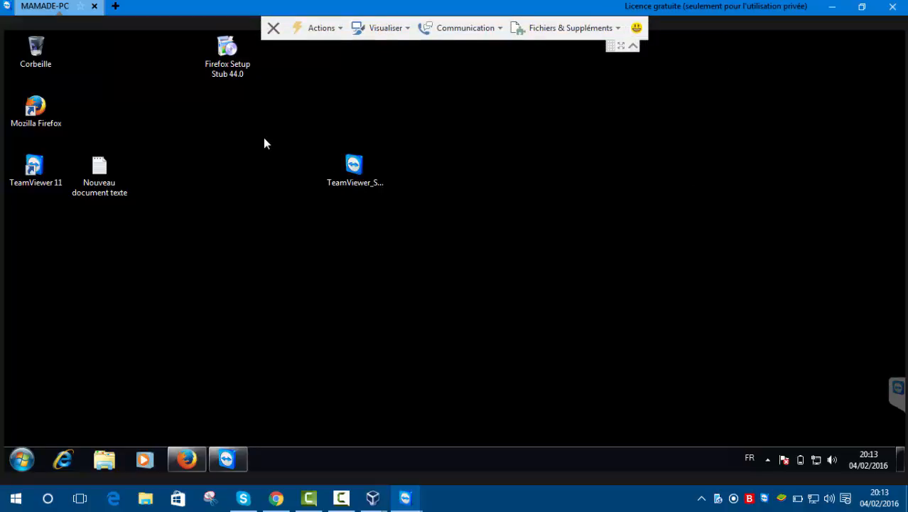
Move Firefox Setup Stub 44.0 beside the TeamViewer installer and Nouveau document texte above it on the remote desktop.
left_click_drag(227, 65, 498, 189)
left_click(587, 277)
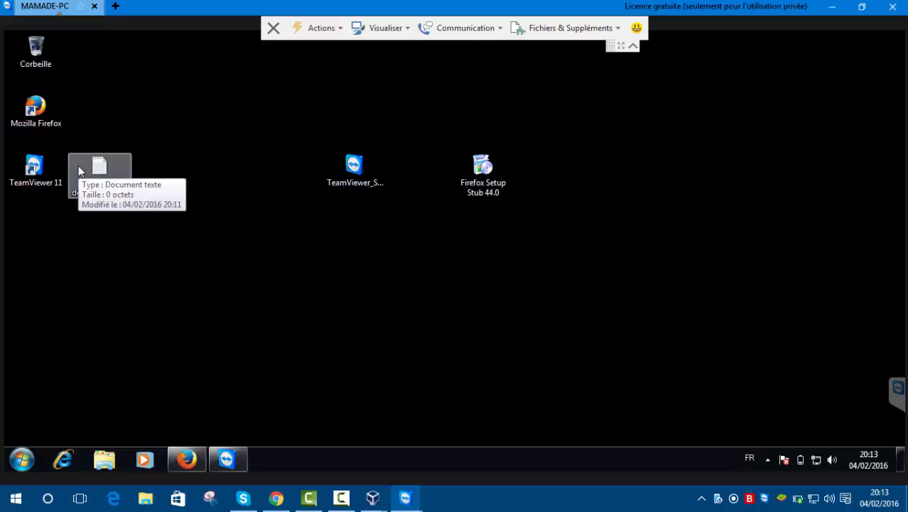
left_click_drag(103, 177, 262, 110)
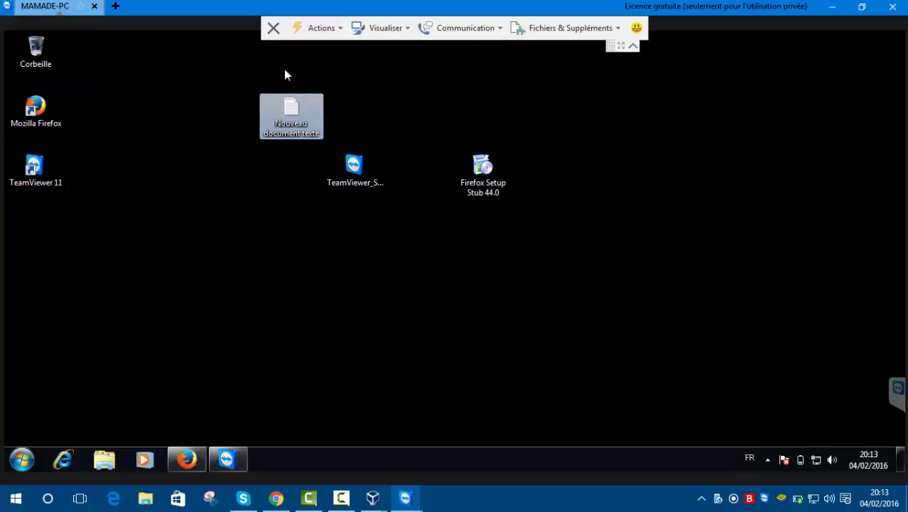
End the remote session from its TeamViewer session panel and dismiss the sponsored-session and account-registration dialogs without registering.
left_click(897, 396)
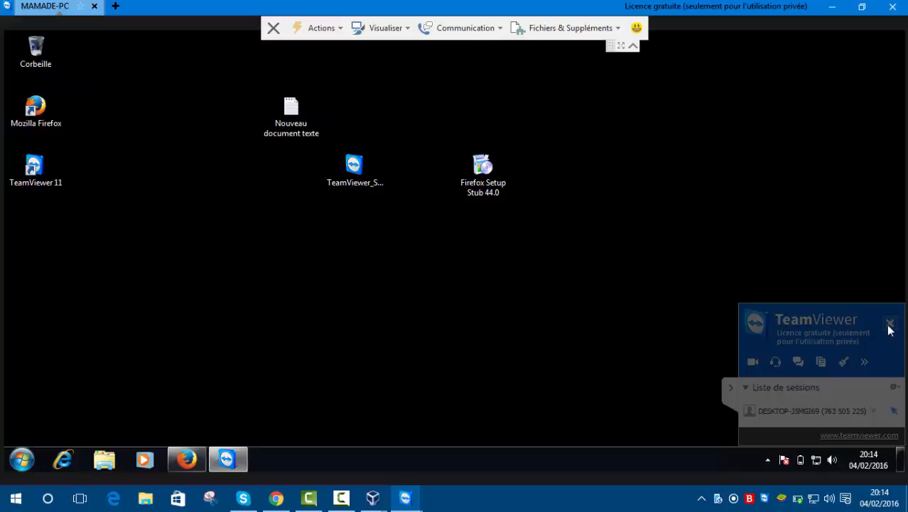
mouse_move(676, 7)
left_mouse_down()
mouse_move(655, 84)
mouse_move(669, 3)
left_mouse_up()
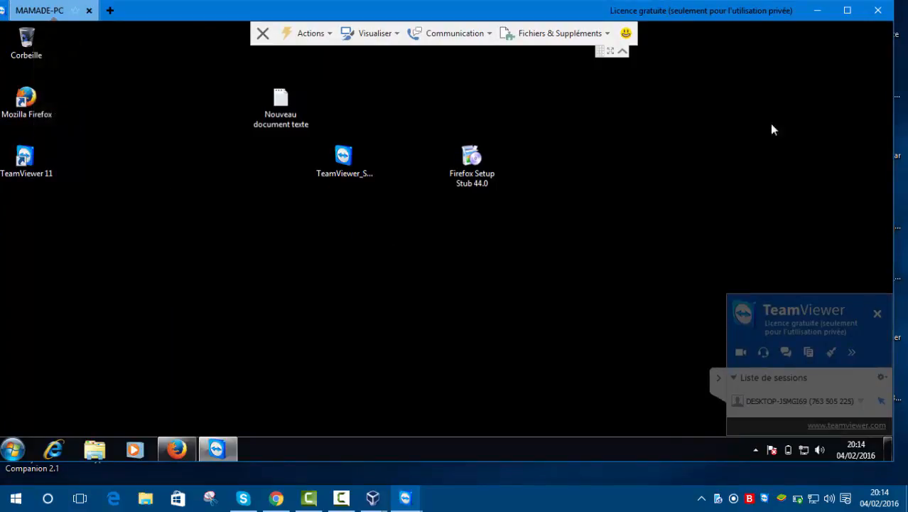
left_click(878, 315)
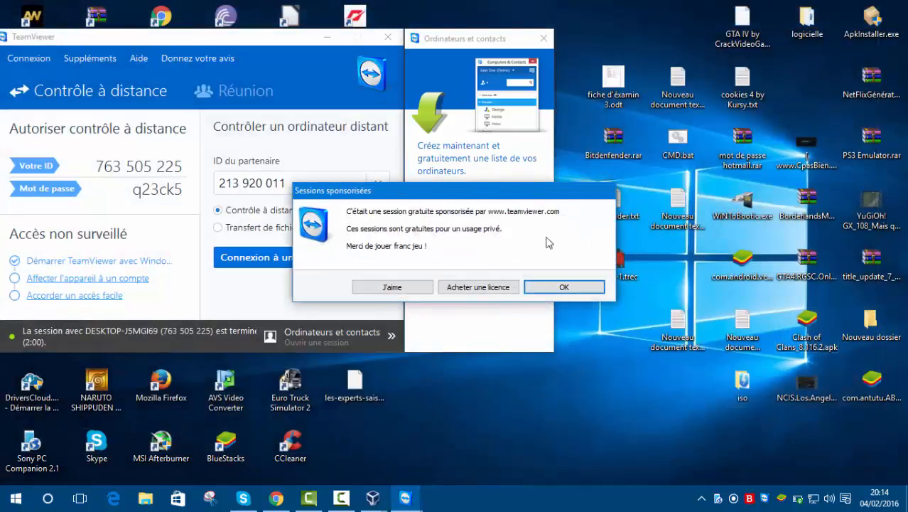
left_click(559, 291)
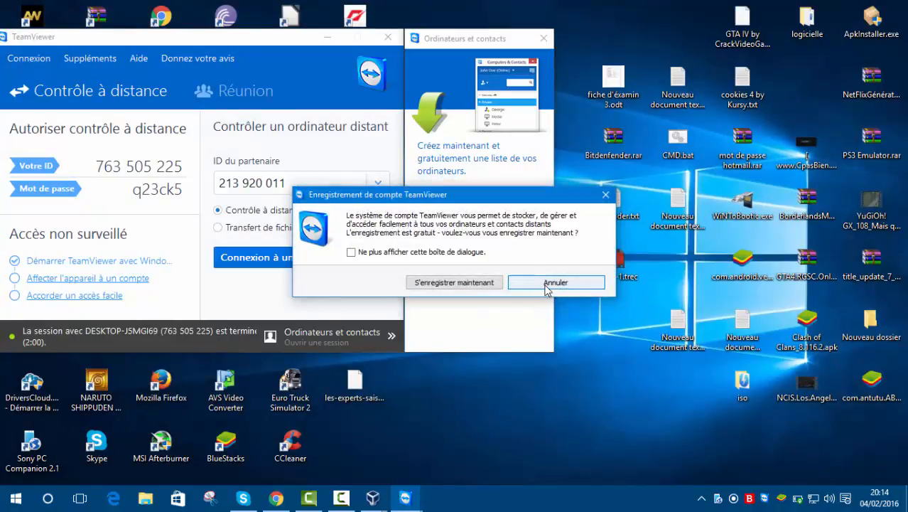
left_click(547, 284)
Switch to the windwos7 virtual machine, dismiss its sponsored-session message and minimize its window.
mouse_move(372, 497)
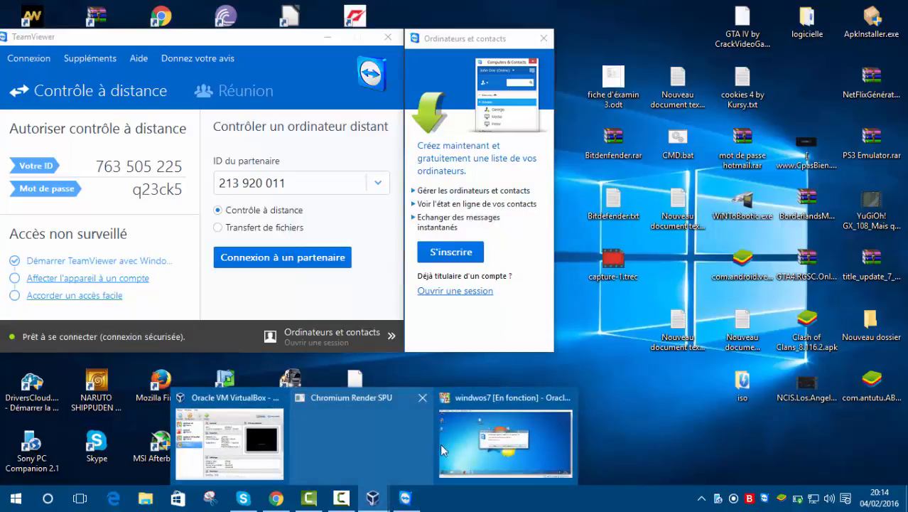
mouse_move(465, 446)
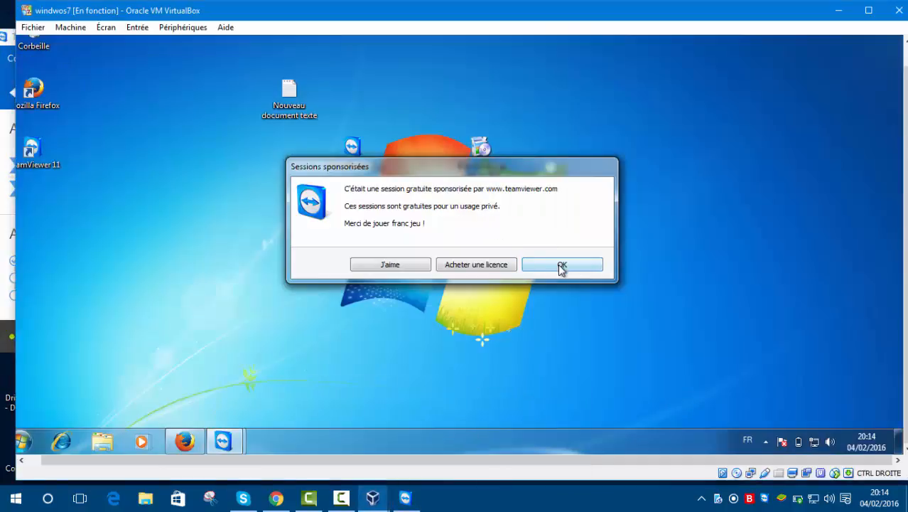
left_click(561, 265)
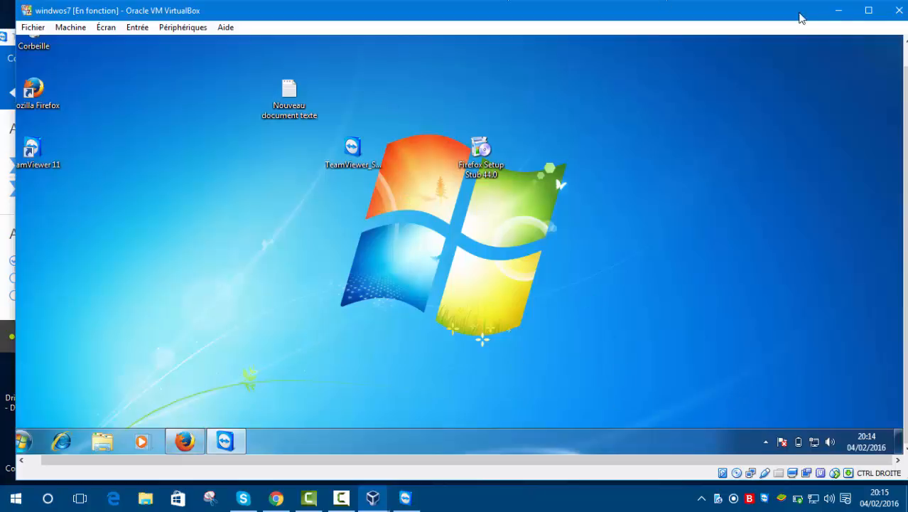
left_click(838, 10)
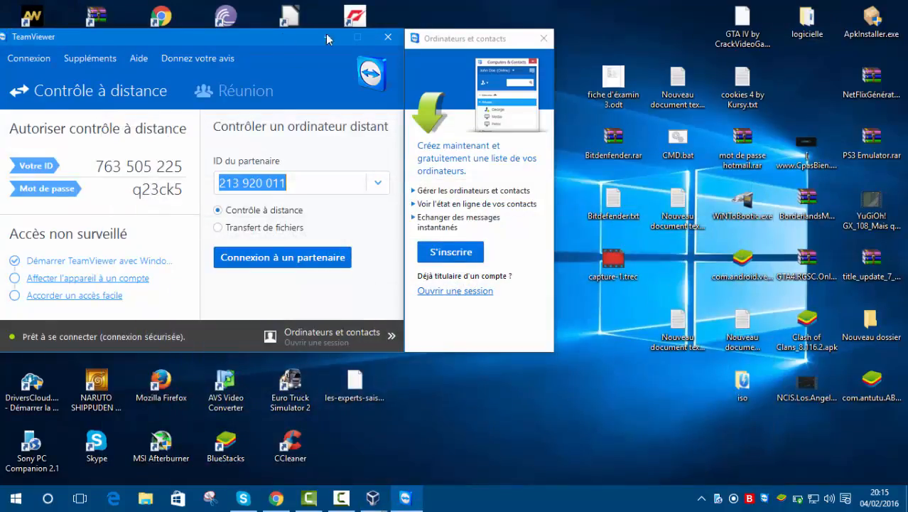
Close the host's TeamViewer window and reopen TeamViewer 11 from the desktop.
left_click_drag(325, 34, 513, 64)
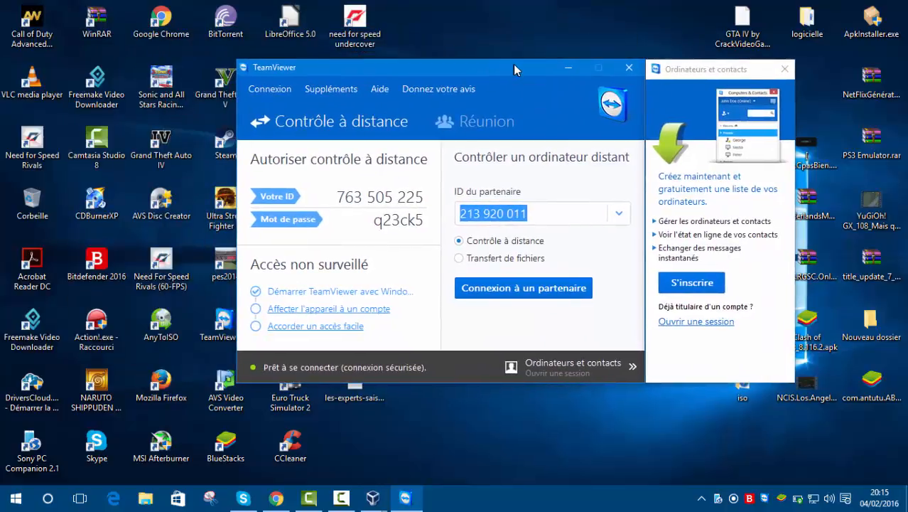
left_click(560, 215)
left_click(629, 67)
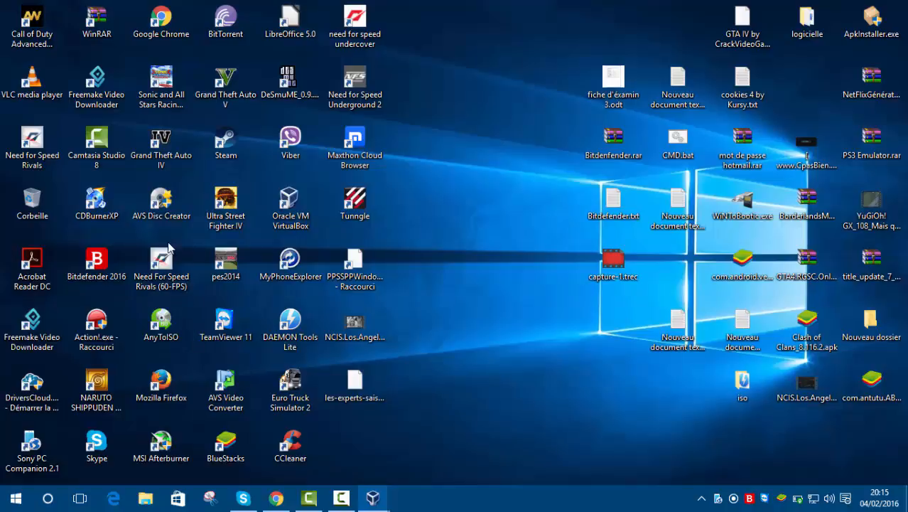
left_click(233, 321)
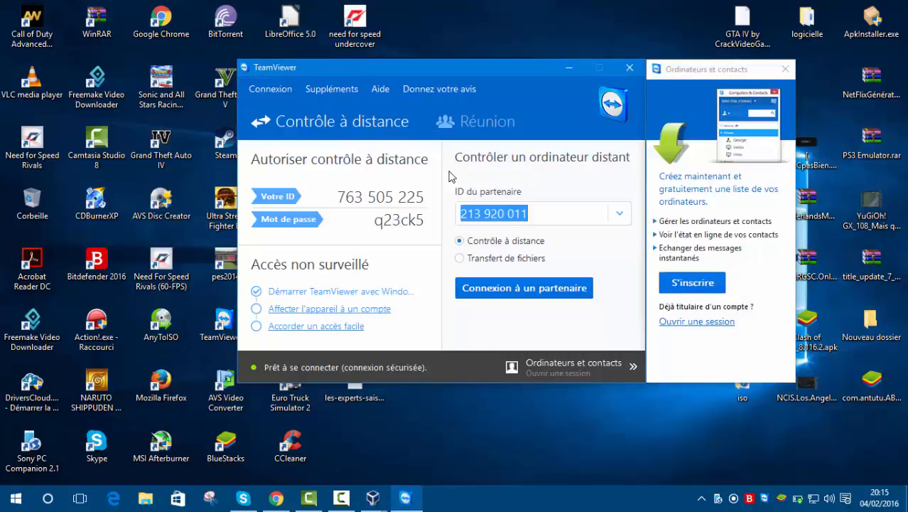
left_click(535, 214)
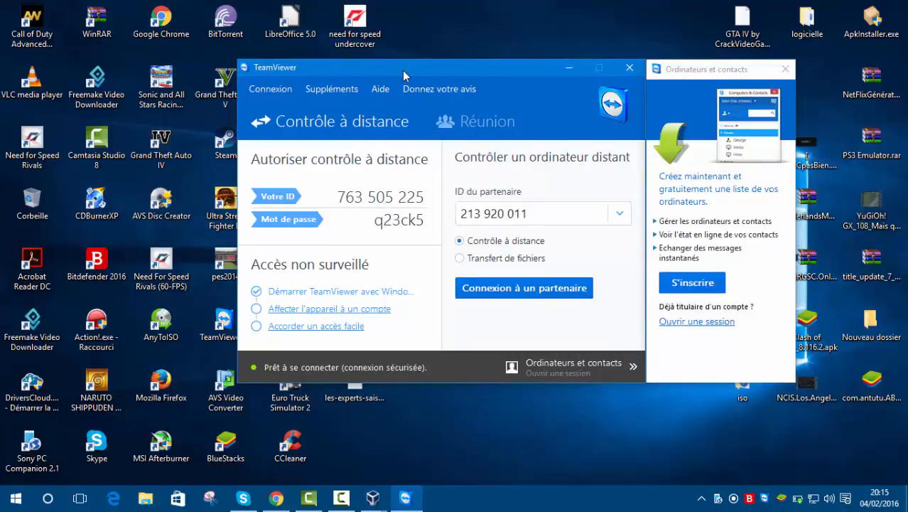
left_click_drag(402, 71, 353, 21)
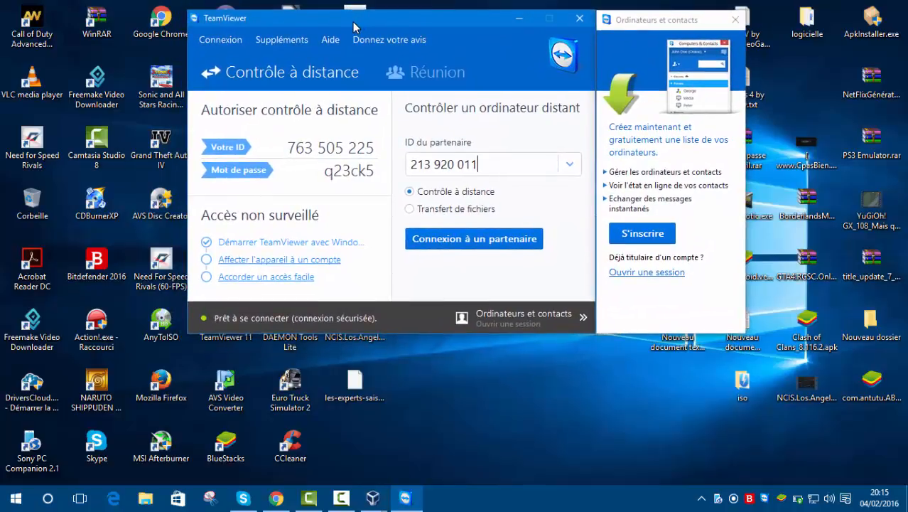
left_click(637, 22)
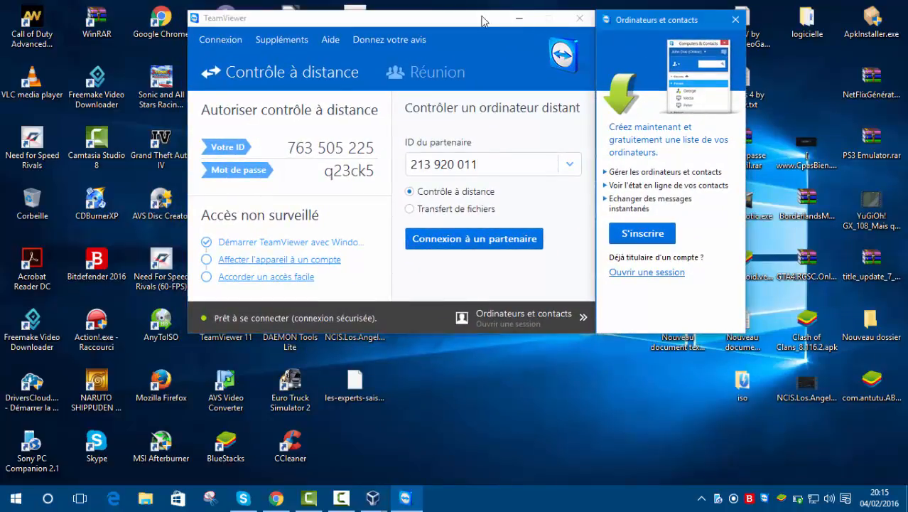
left_click(456, 19)
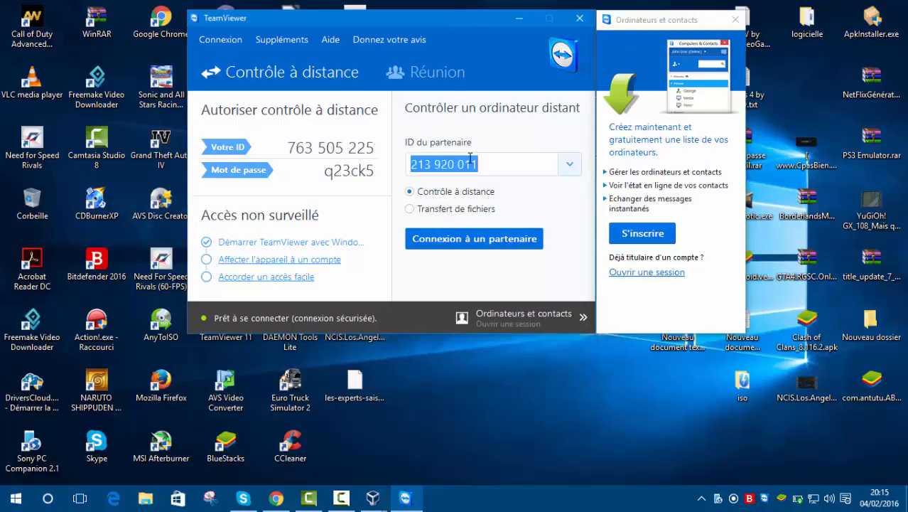
left_click_drag(434, 31, 386, 69)
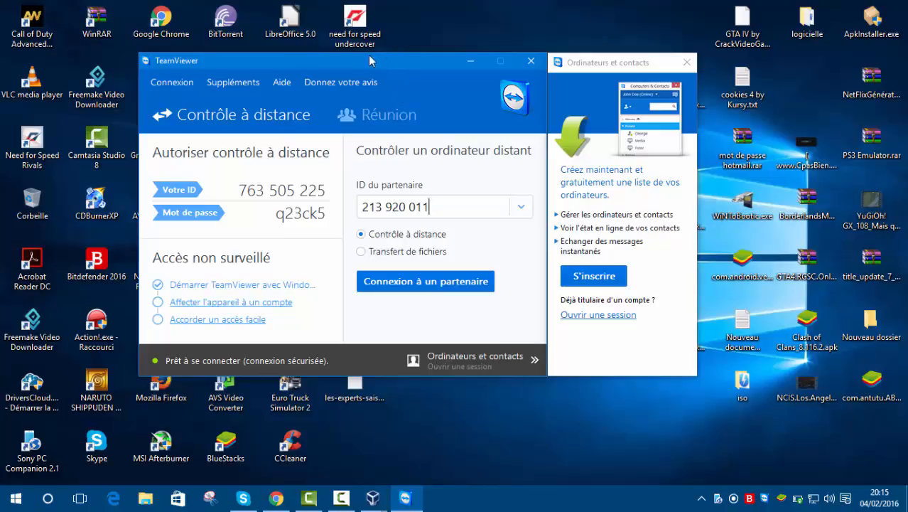
left_click(322, 45)
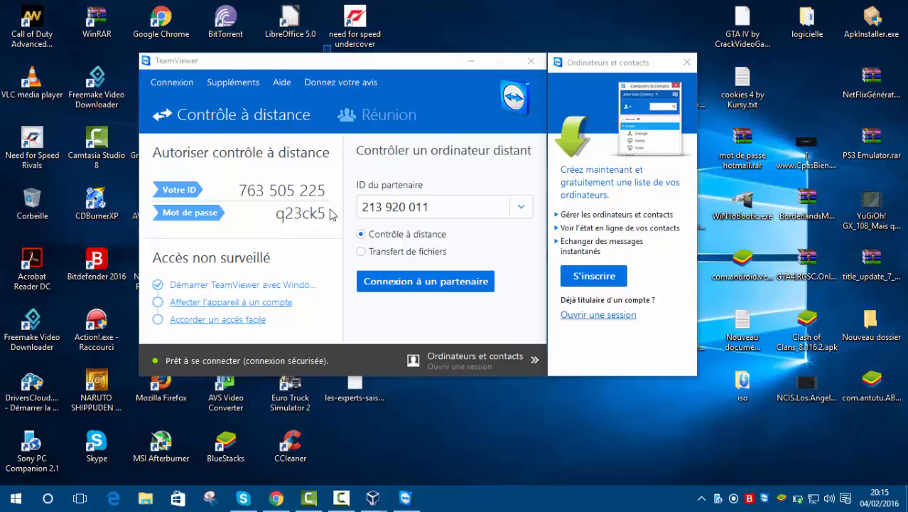
left_click_drag(326, 233, 323, 62)
left_click(323, 64)
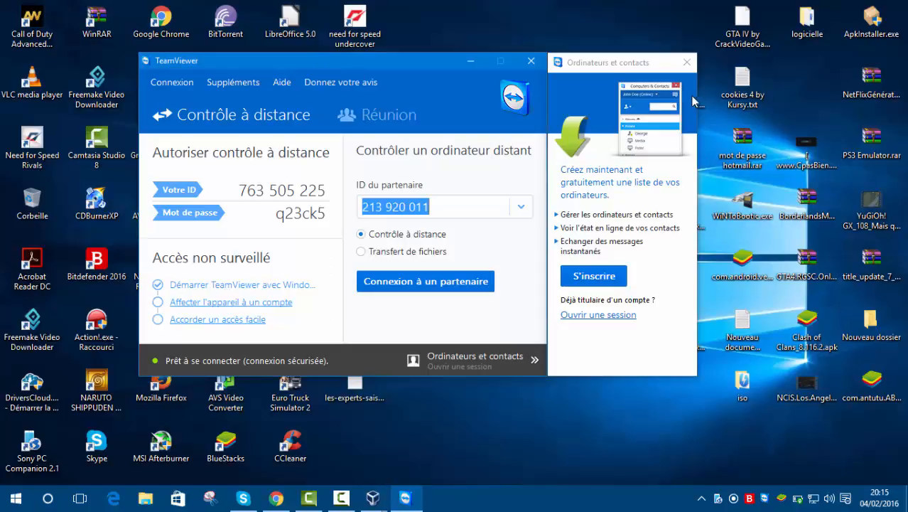
left_click(605, 56)
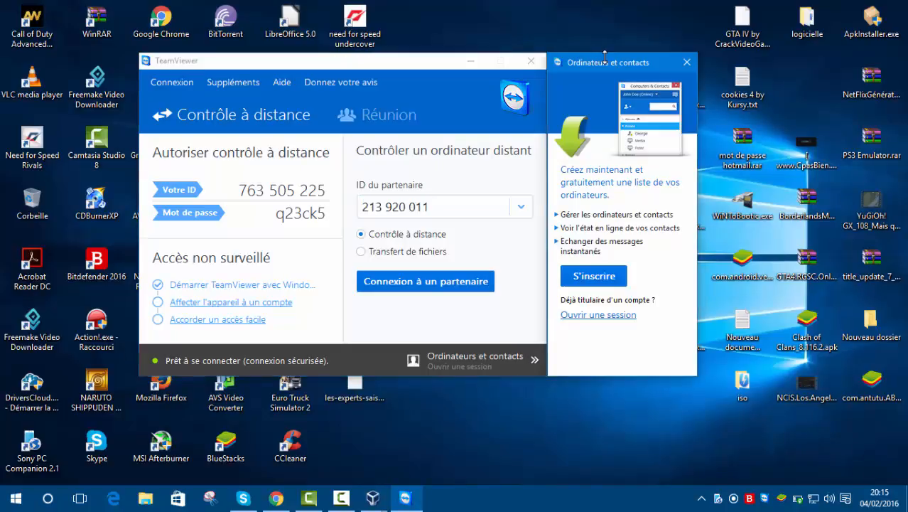
left_click(388, 61)
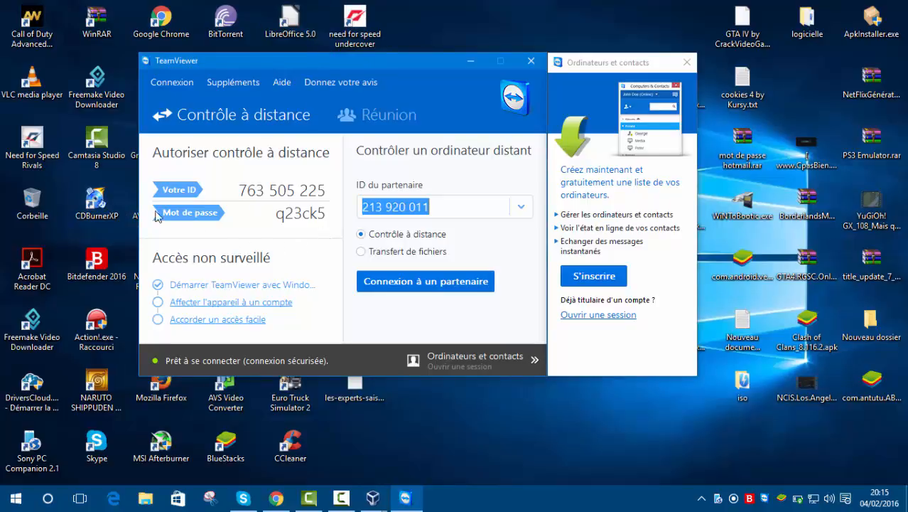
Close the host's TeamViewer window.
left_click_drag(361, 69, 334, 56)
left_click(498, 55)
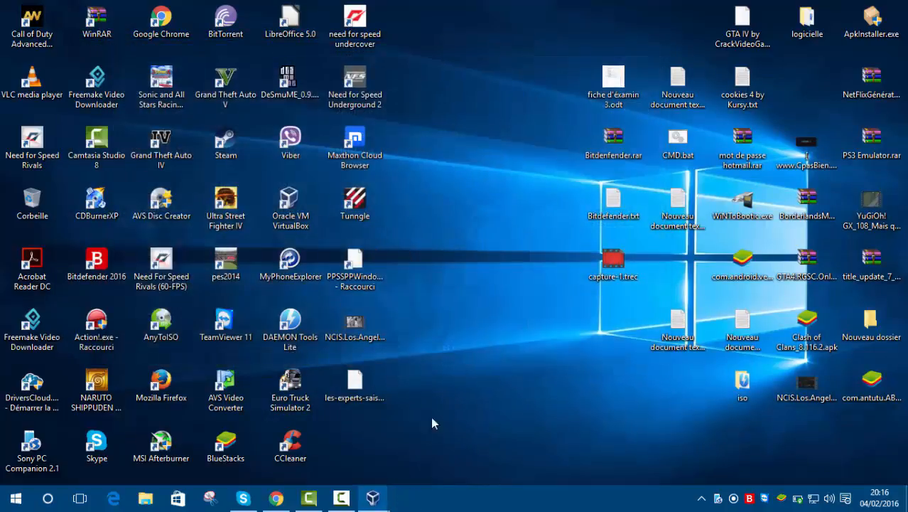
Switch to the Camtasia recorder and move its window to the upper middle of the desktop.
left_click(341, 497)
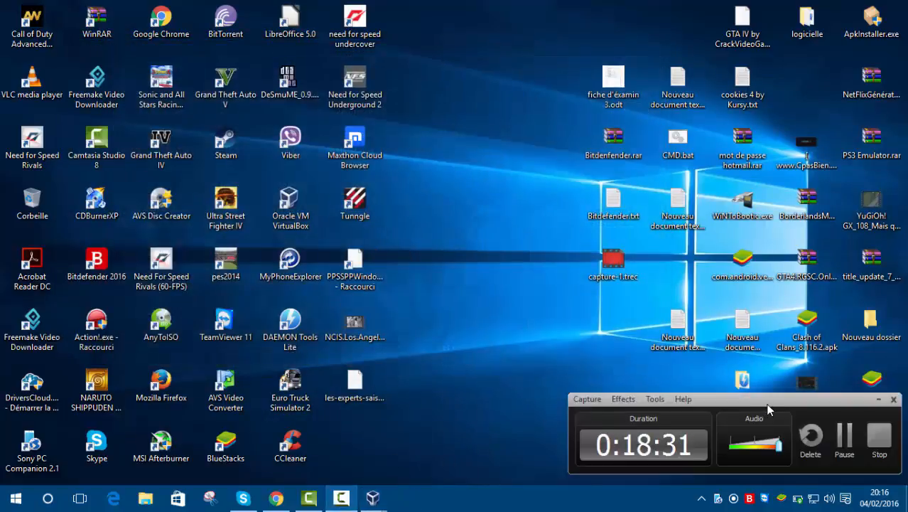
left_click_drag(768, 408, 455, 133)
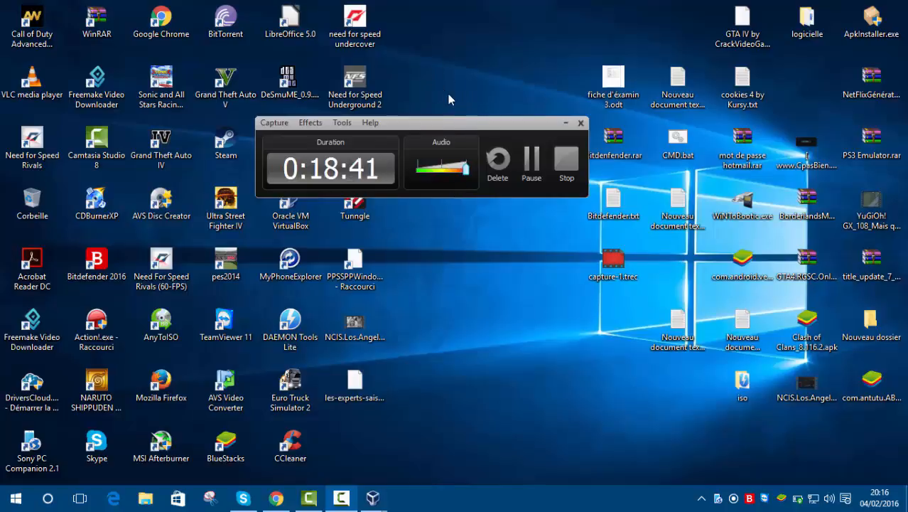
left_click_drag(450, 64, 451, 204)
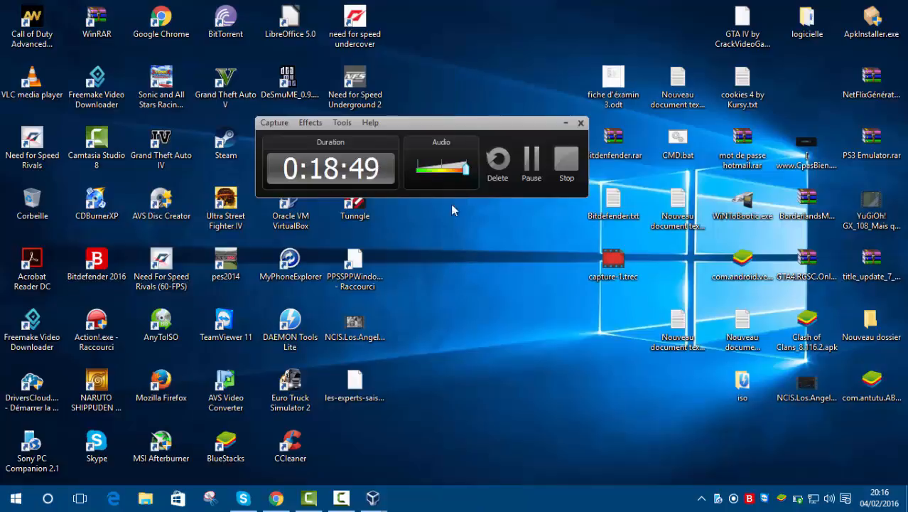
left_click(430, 130)
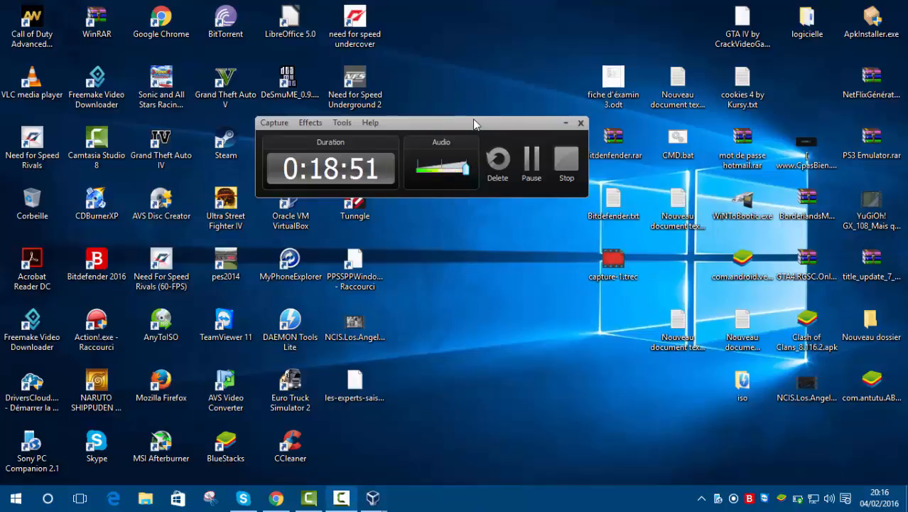